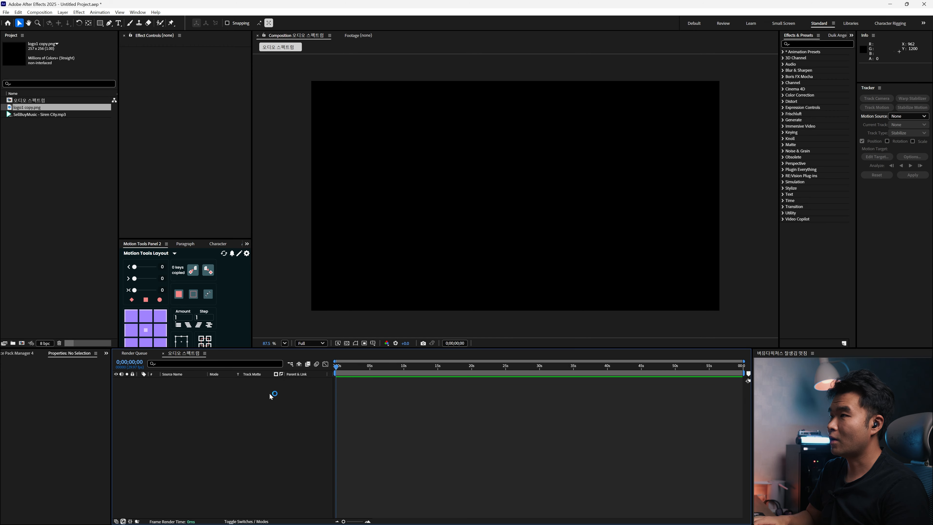
- Confirm the HD 1920x1080, 29.97 fps composition settings and add the Siren City music and logo1 copy.png to the composition
key("ctrl+k")
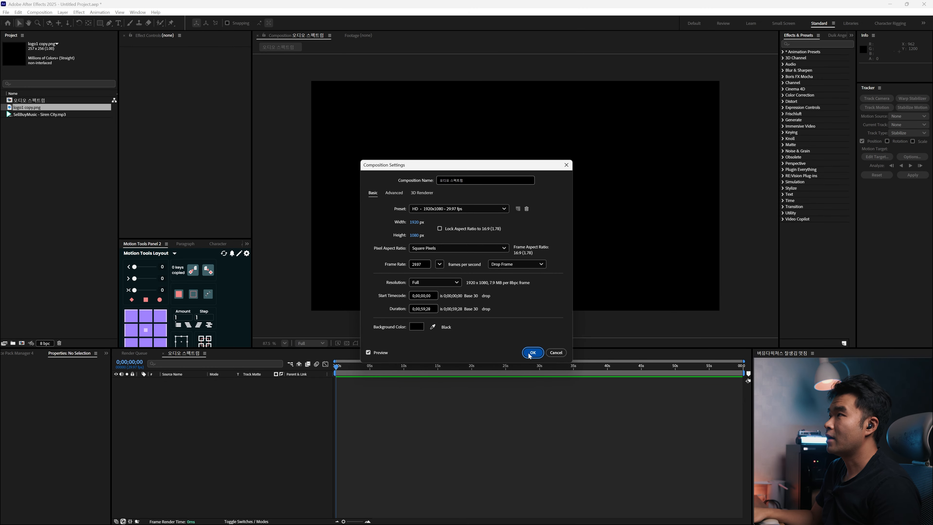
left_click(533, 352)
left_click(68, 175)
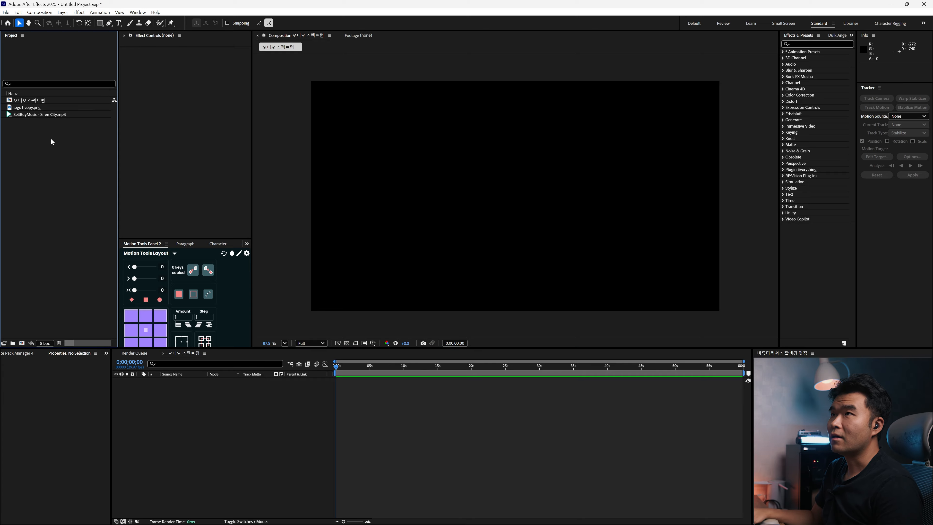
left_click_drag(44, 117, 235, 422)
left_click_drag(27, 108, 191, 385)
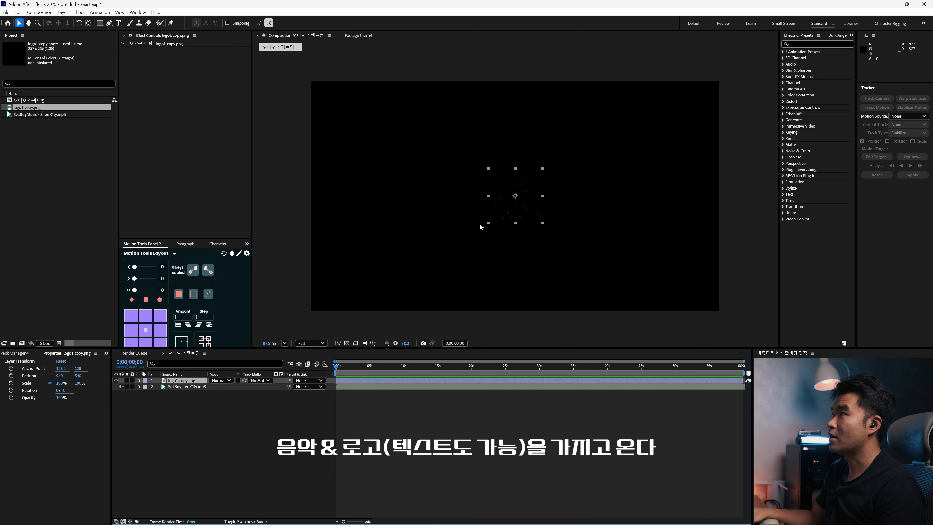
left_click(194, 407)
- Apply the Fill effect to the logo layer and set its color to orange FF8E00
left_click(197, 382)
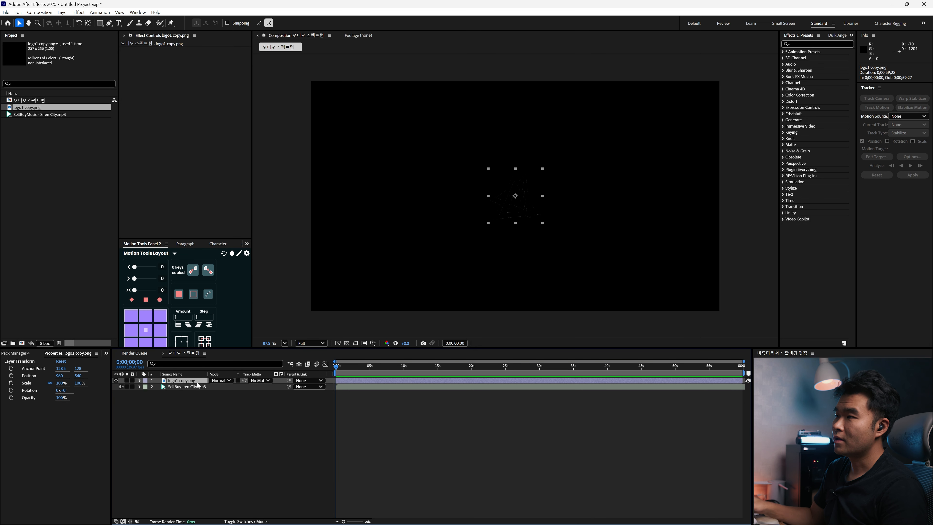
key("ctrl+space")
type("fi")
key("Return")
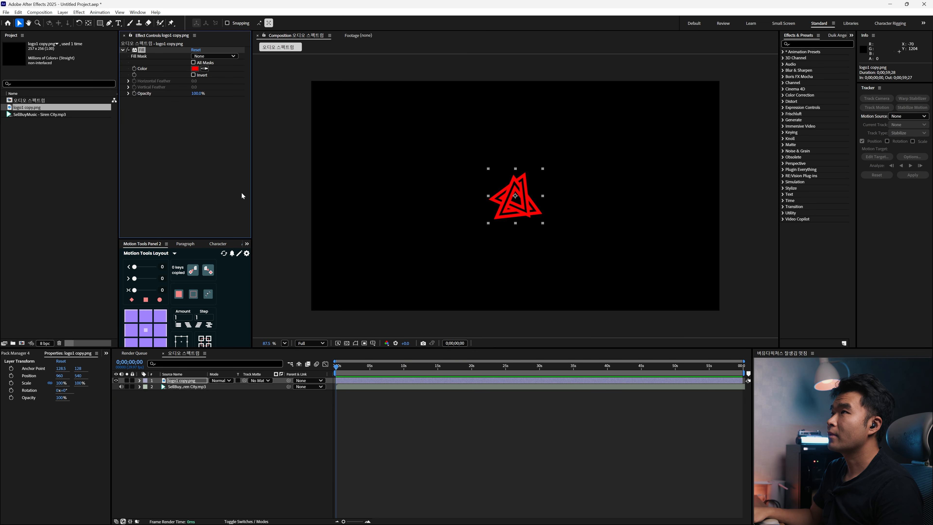
left_click(194, 68)
left_click(485, 304)
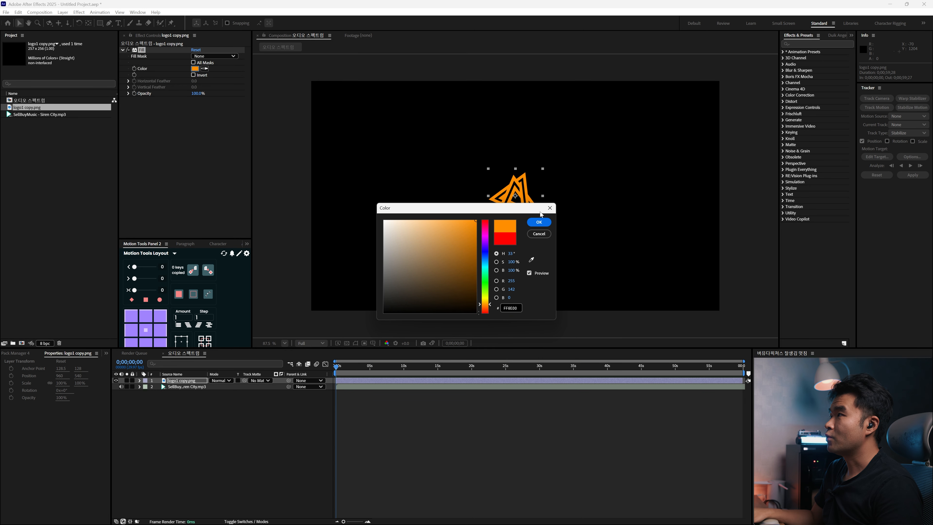
left_click(539, 222)
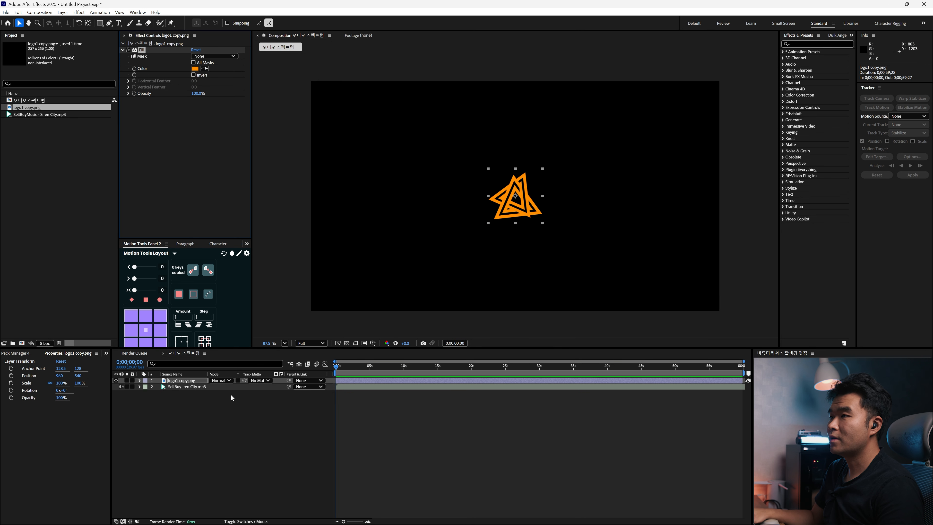
left_click(225, 400)
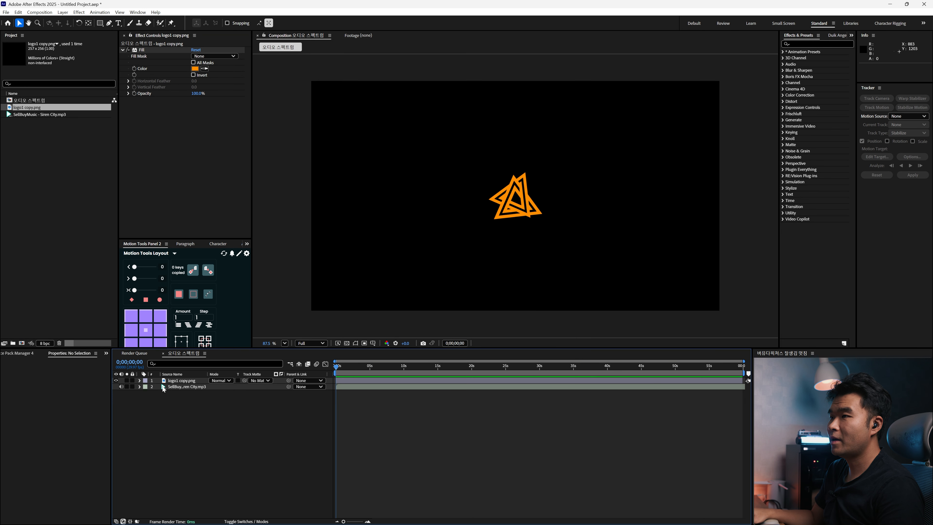
- Reveal the music layer's waveform and set its Audio Levels to -10 dB
left_click(140, 387)
left_click(146, 393)
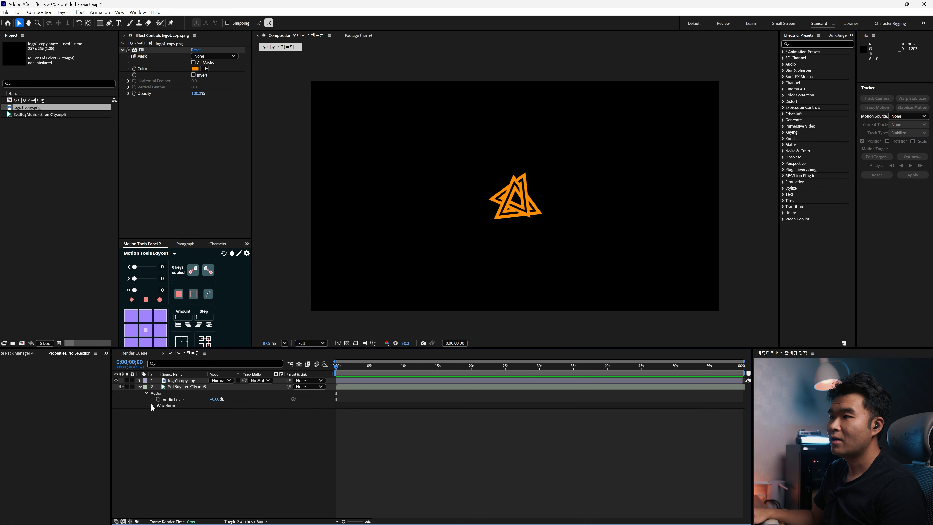
left_click(152, 405)
left_click(217, 398)
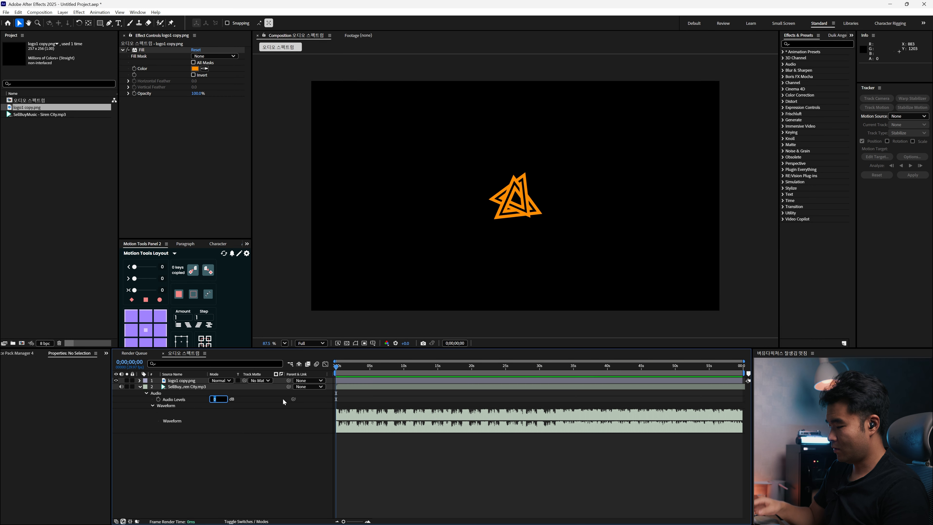
type("-10")
key("Return")
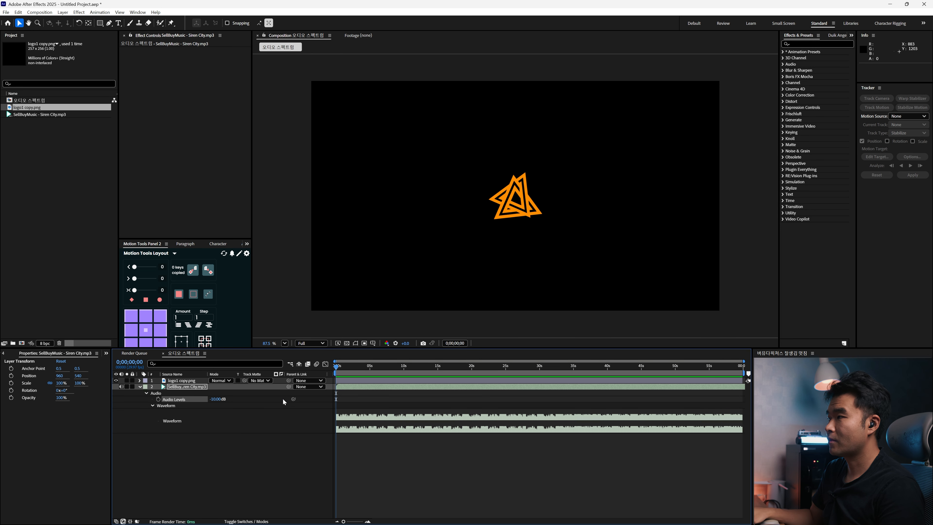
- Play the composition from the start to check the music volume, and collapse the music layer's properties
left_click(448, 466)
key("space")
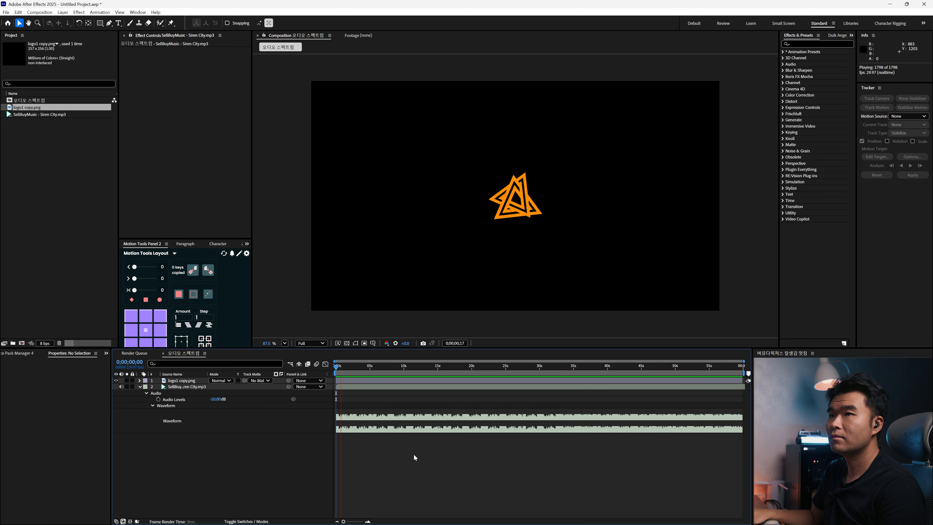
key("space")
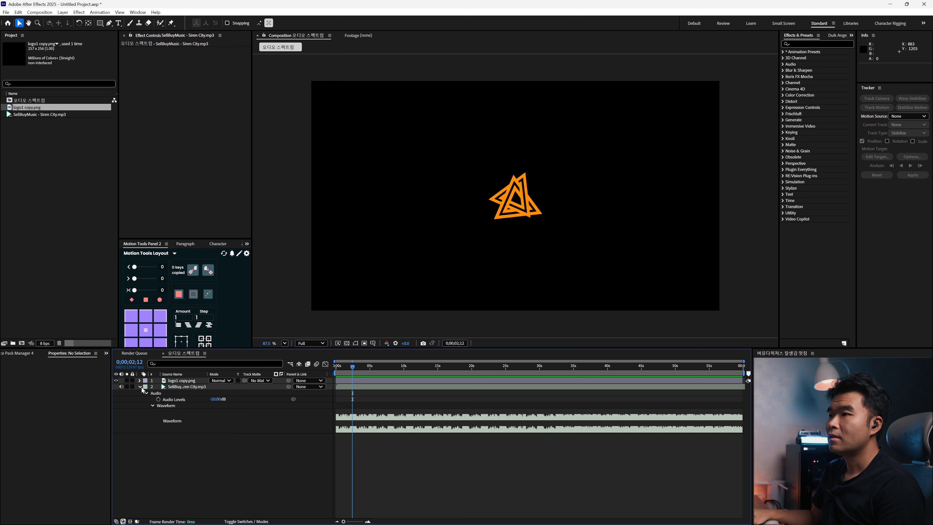
left_click(140, 387)
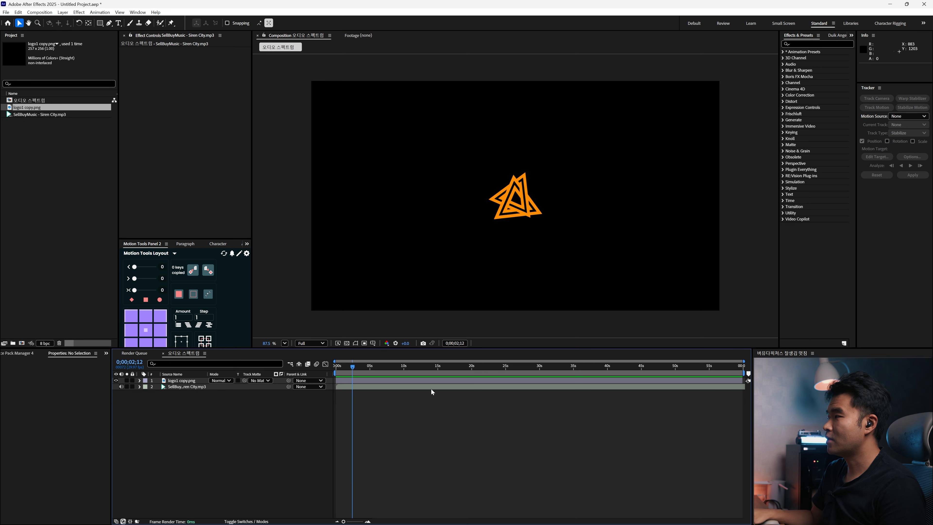
- Slide the music layer along the timeline so that it starts at 0;00;00;01
left_click(557, 388)
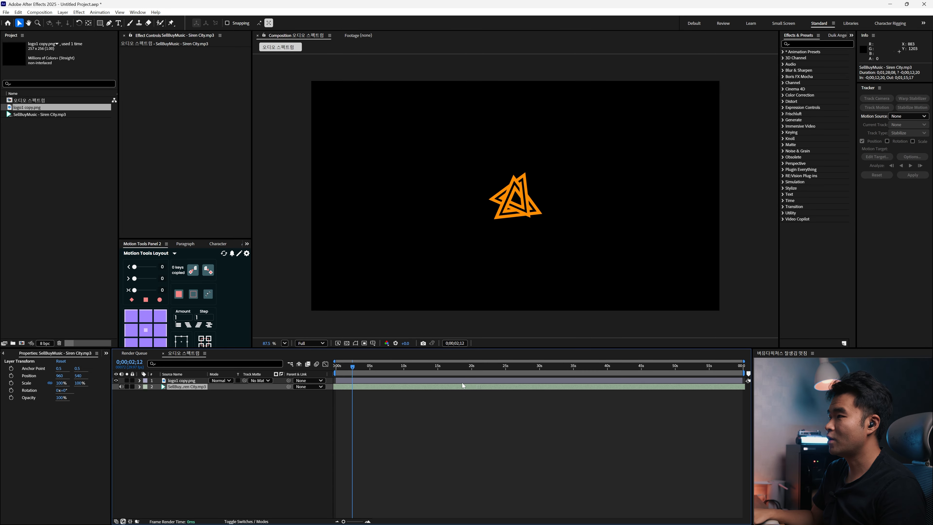
left_click_drag(502, 390, 524, 387)
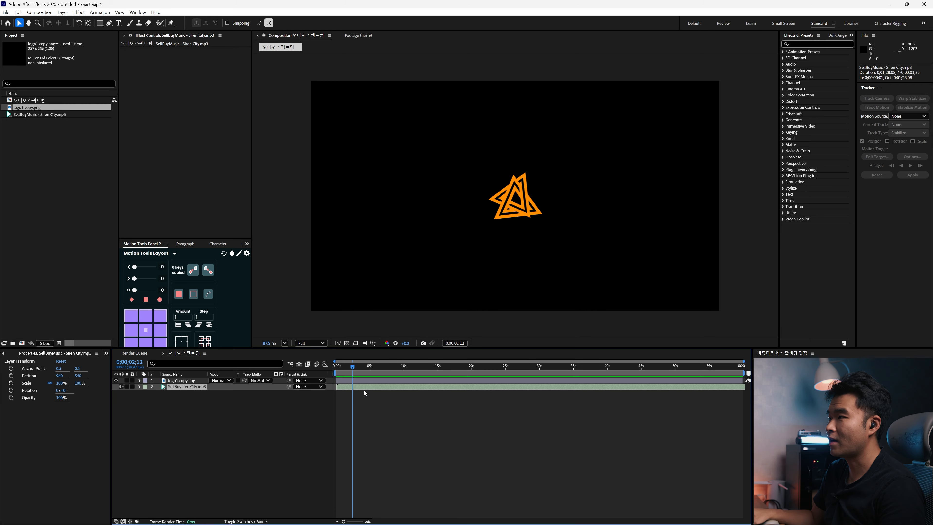
left_click(252, 418)
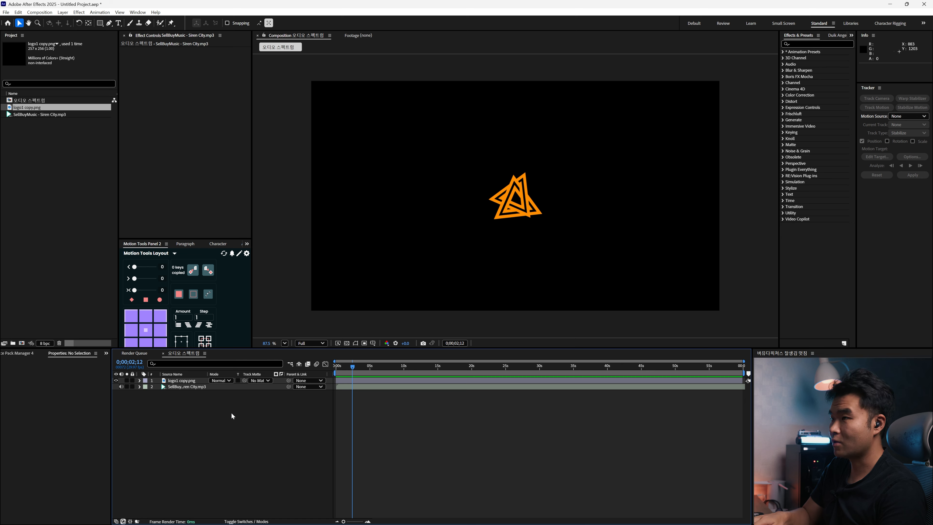
- Create an orange 1920x1080 solid named 웨이브 폼_01
key("ctrl+y")
key("BackSpace")
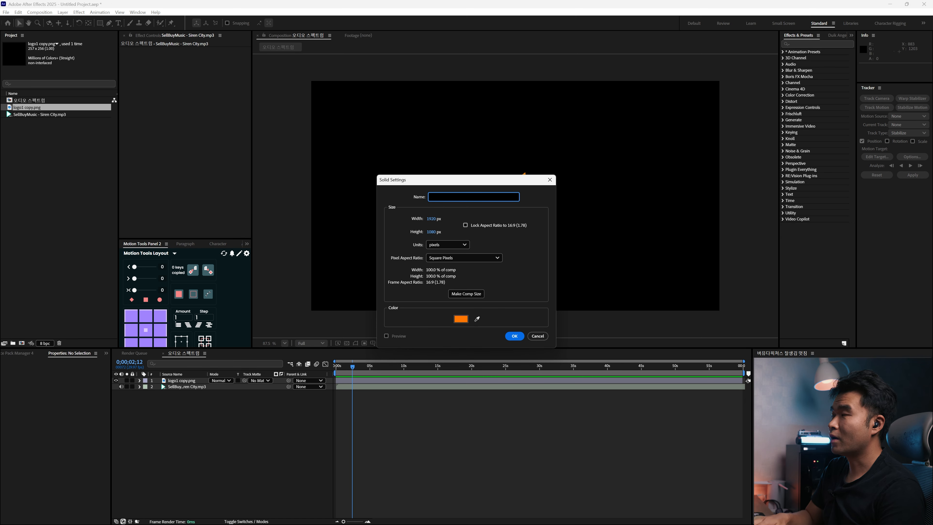
type("웨이브 폼_01")
left_click(532, 287)
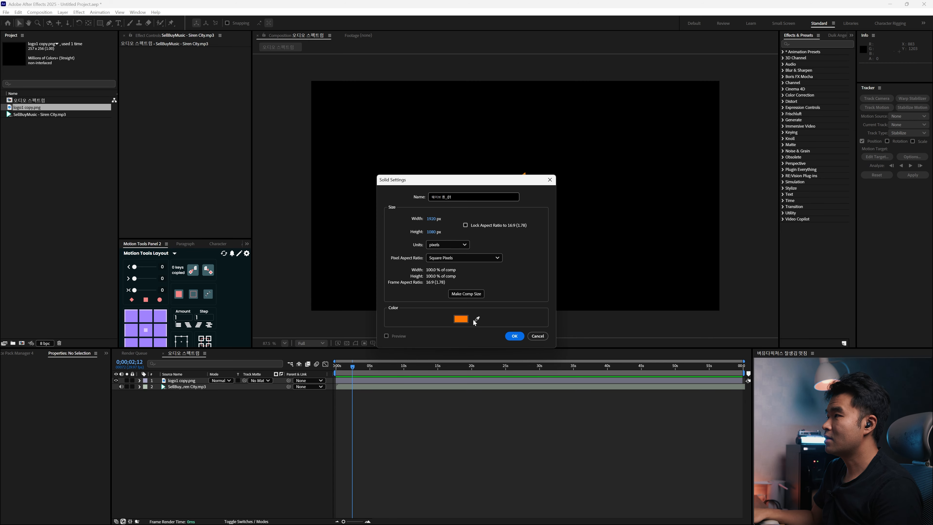
left_click(516, 339)
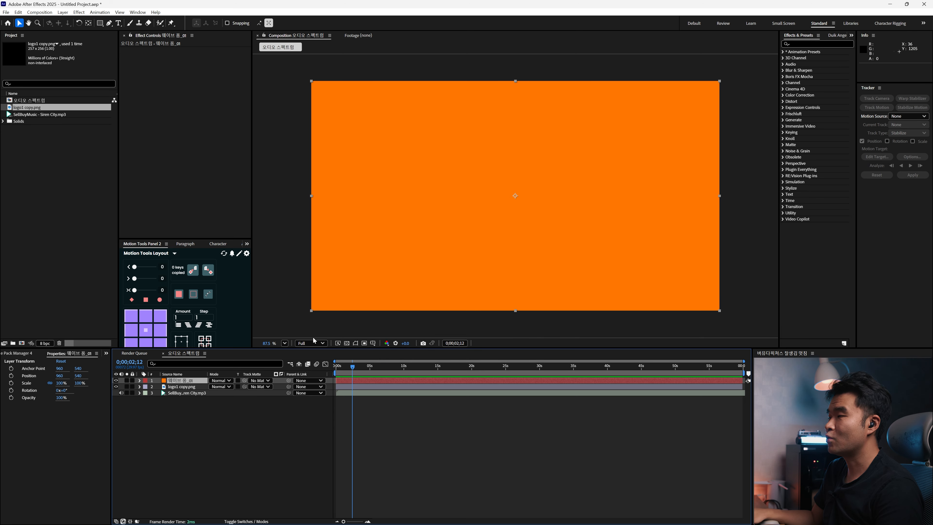
- Draw a circular mask about 430 px across, centered on the 웨이브 폼_01 solid, using the Ellipse tool
left_click(184, 382)
left_click_drag(99, 23, 126, 39)
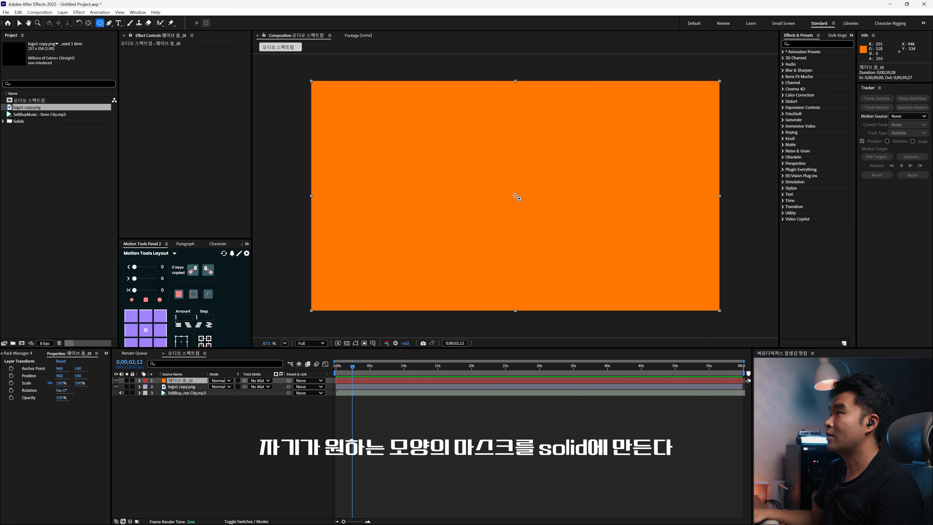
left_click_drag(514, 196, 557, 241)
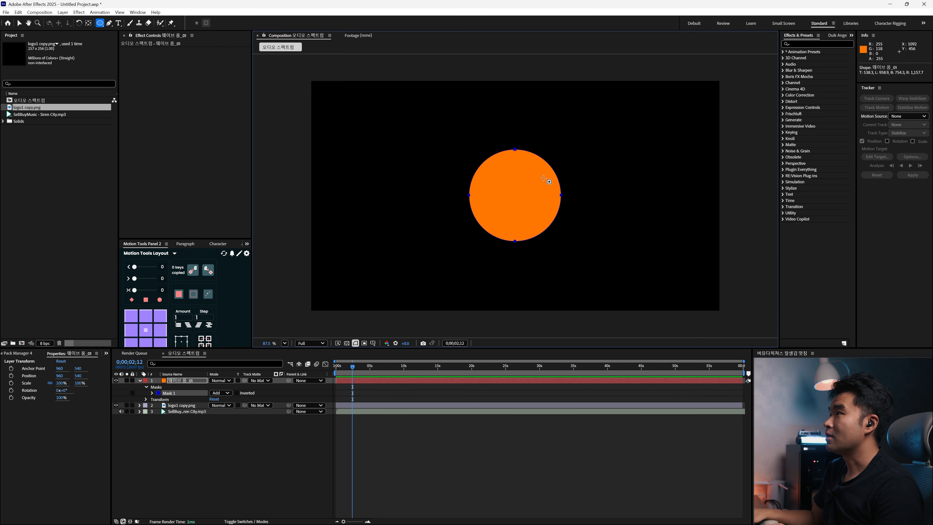
key("v")
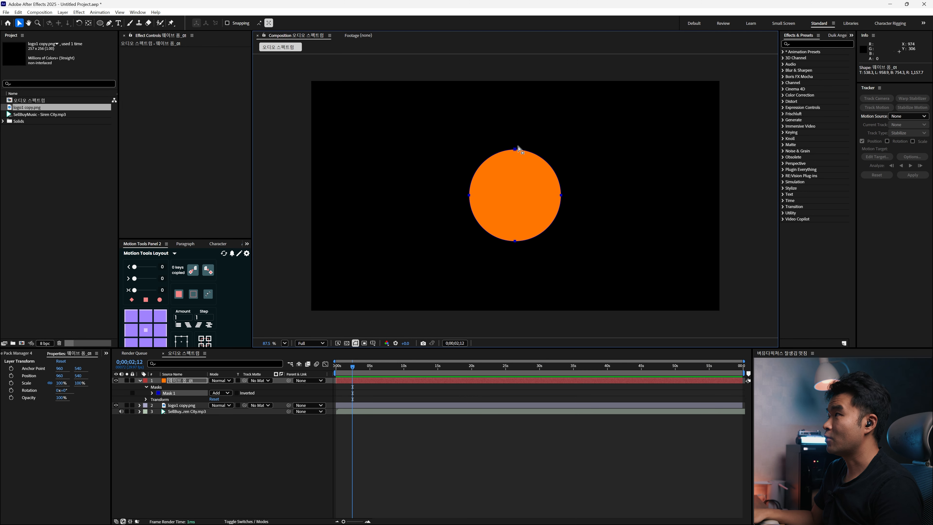
left_click(480, 181)
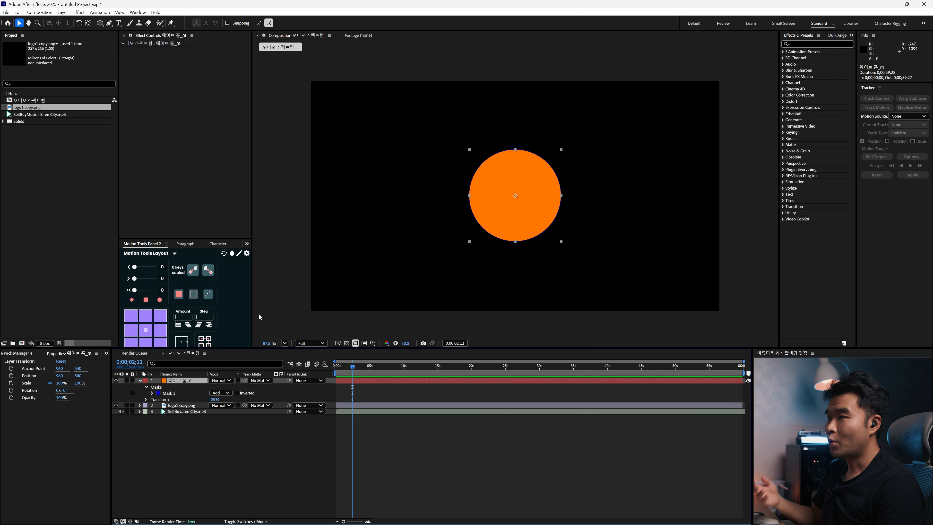
- Apply the Audio Spectrum effect to the masked 웨이브 폼_01 solid
key("ctrl+space")
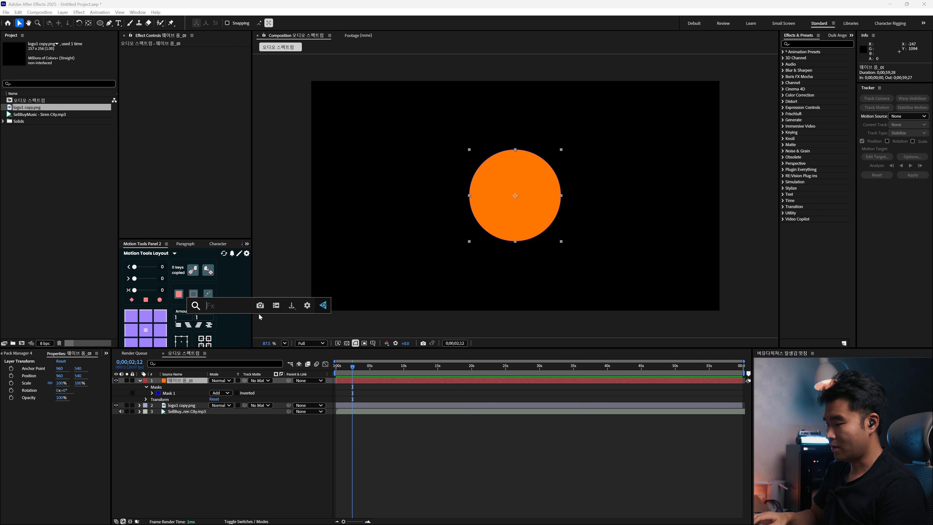
type("ad")
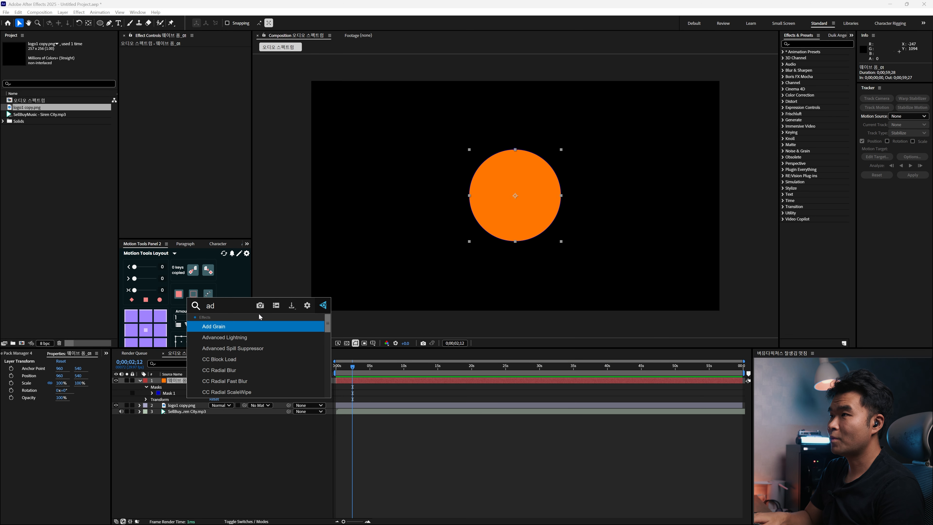
key("BackSpace")
type("udi")
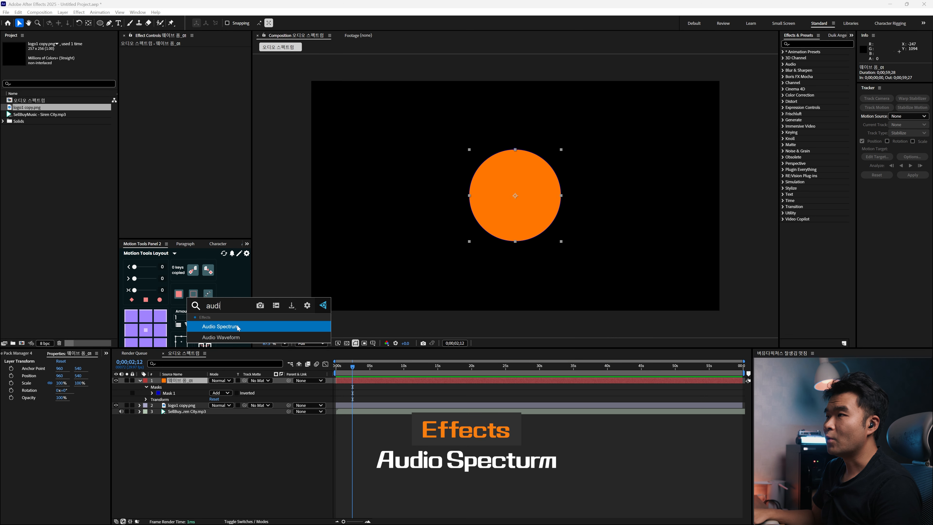
left_click(247, 326)
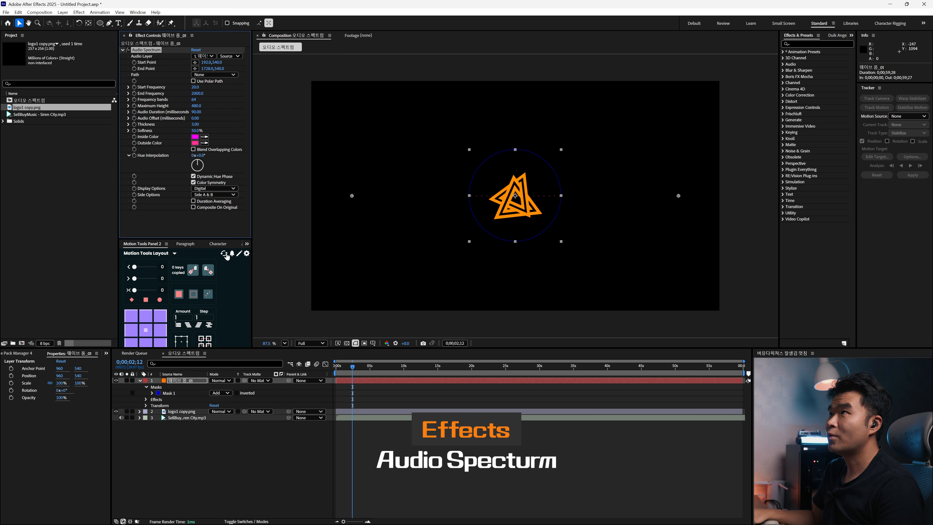
- Play the composition from 0;00;04;15 to check whether the spectrum dots react to the music
left_click_drag(353, 367, 367, 369)
key("period")
key("period")
key("period")
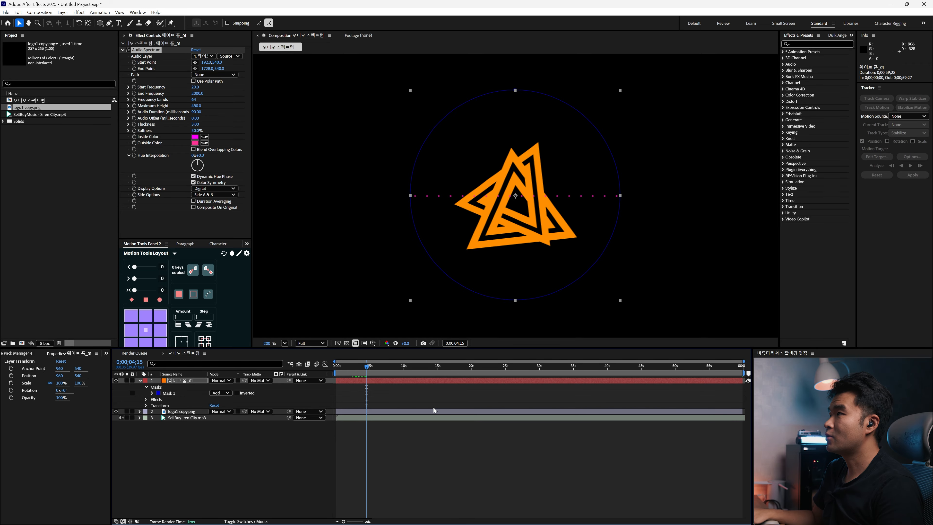
left_click(433, 458)
key("space")
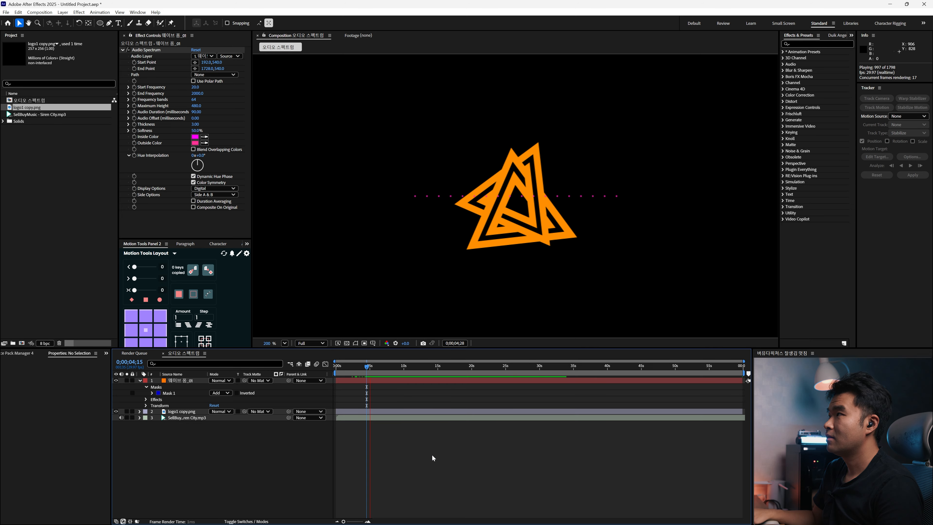
key("apostrophe")
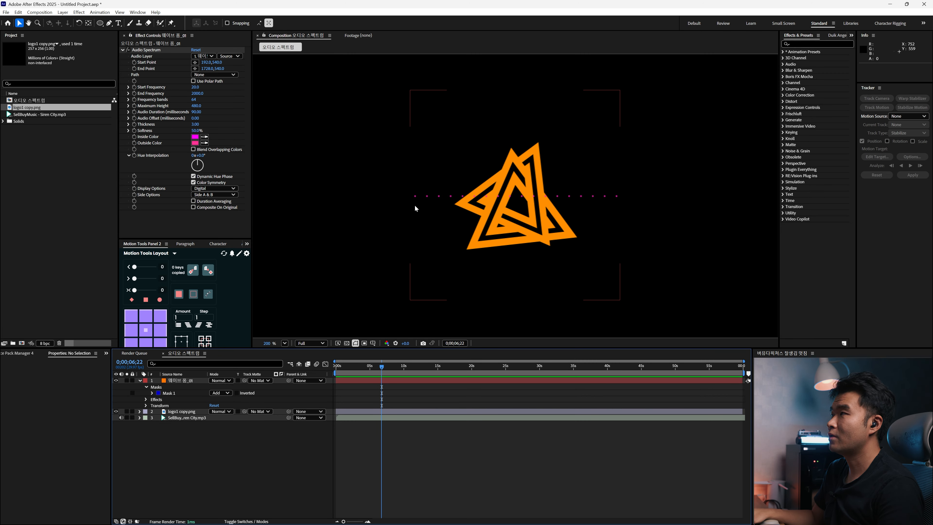
key("apostrophe")
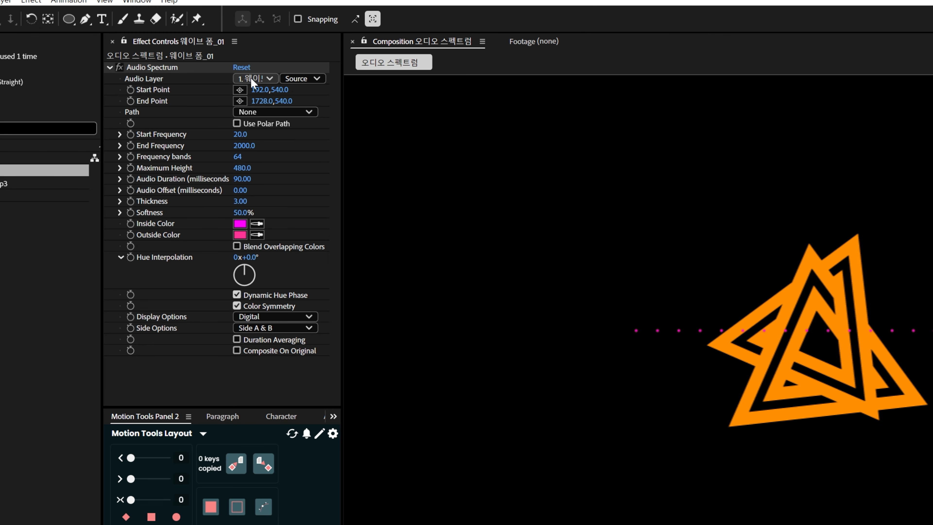
- Set the Audio Spectrum's Audio Layer to SellBuyMusic - Siren City.mp3 and preview the animated spectrum
left_click(208, 56)
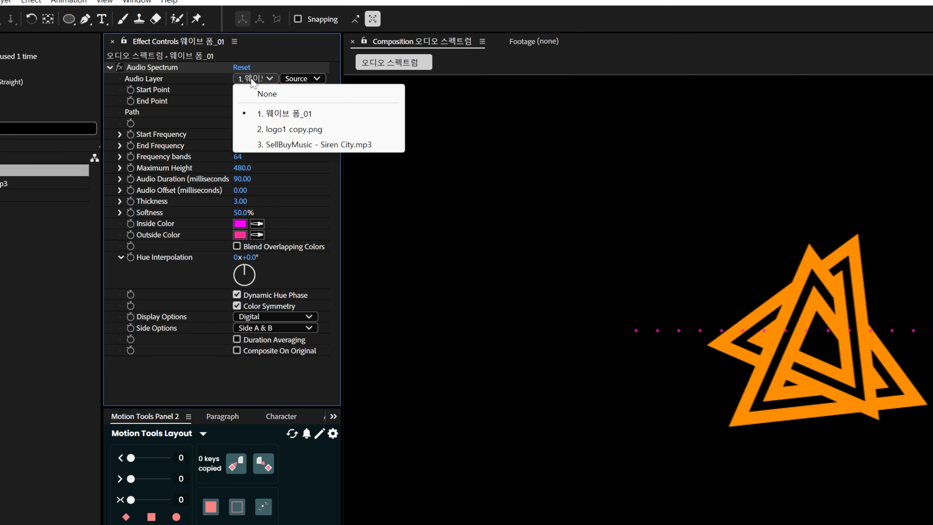
left_click(305, 146)
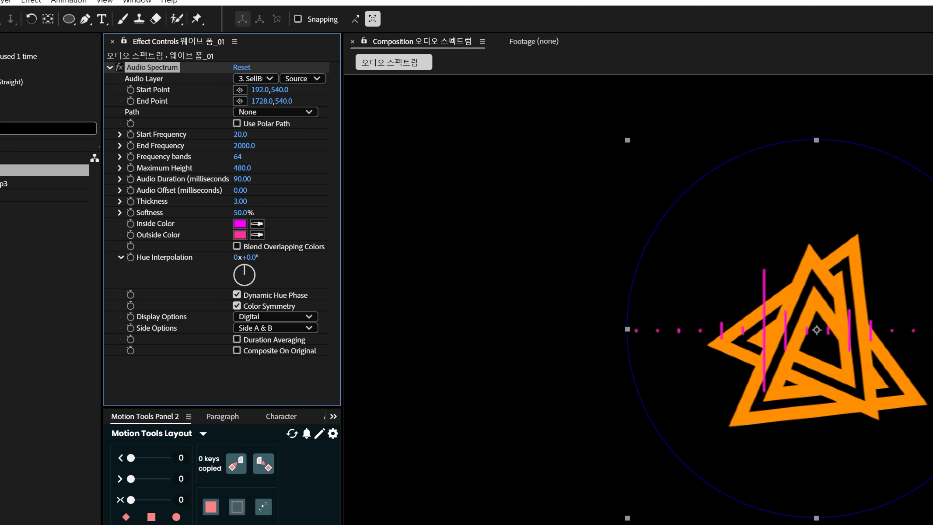
key("space")
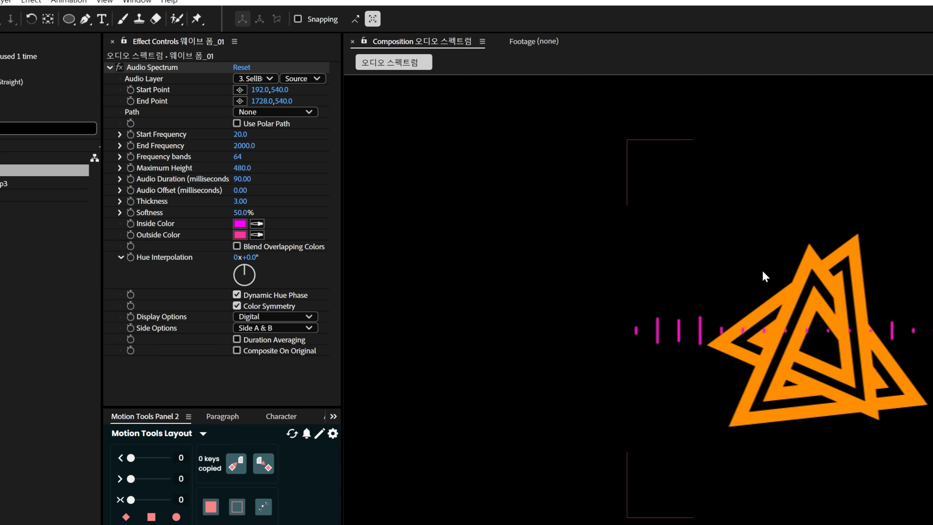
- Set the Audio Spectrum's Path to Mask 1 and play the composition to preview the circular spectrum
left_click(242, 111)
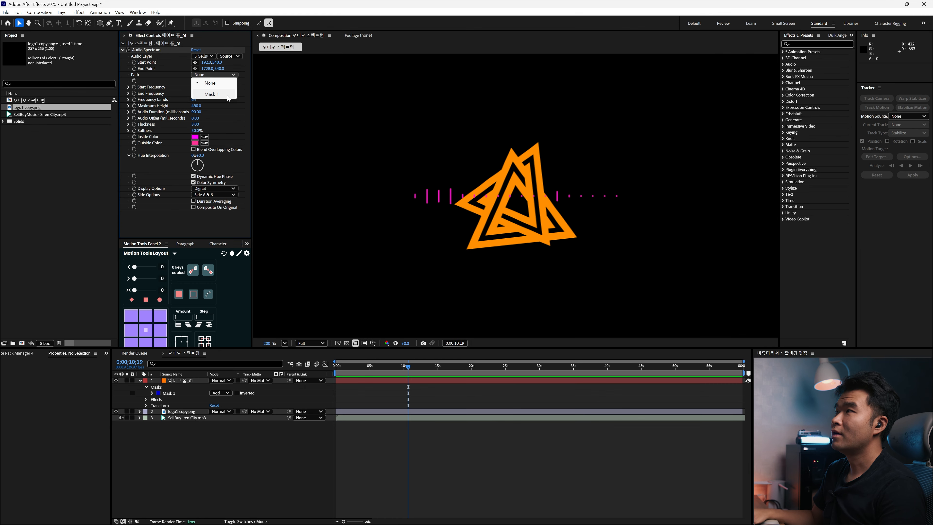
left_click(279, 147)
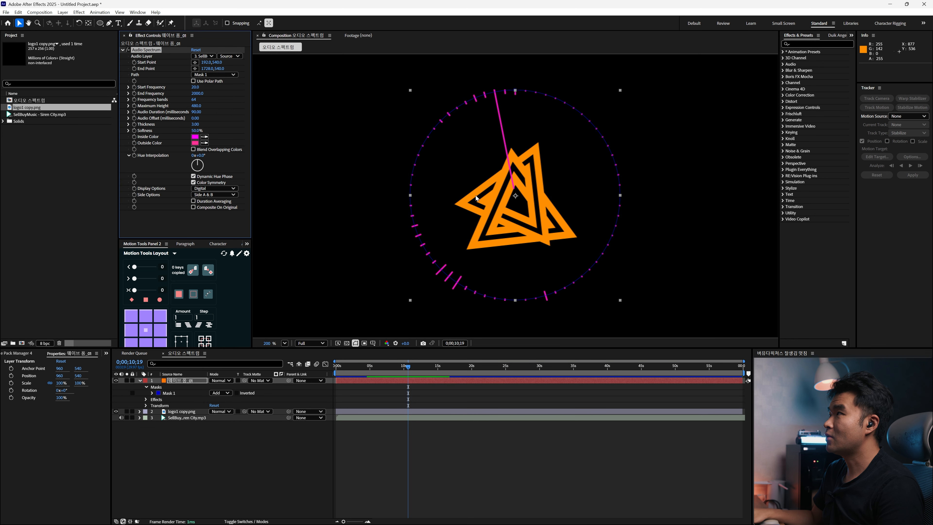
left_click(356, 344)
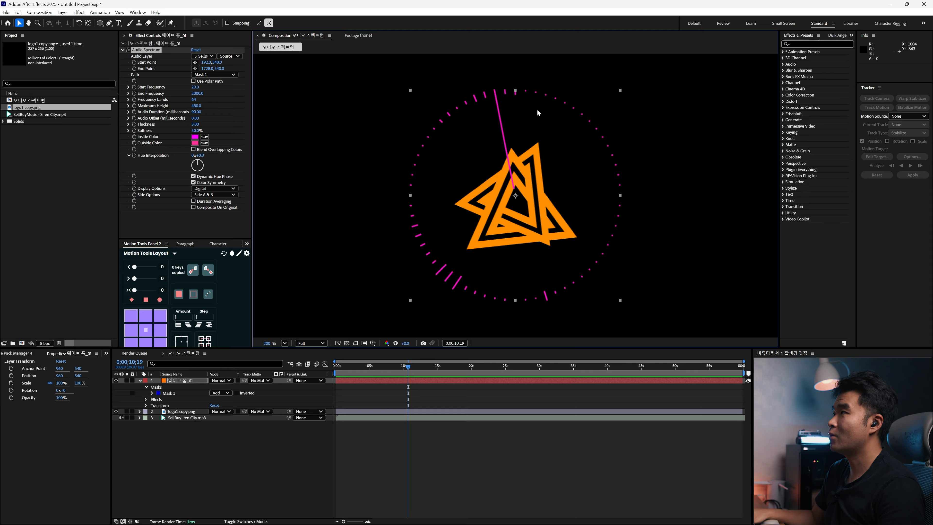
key("space")
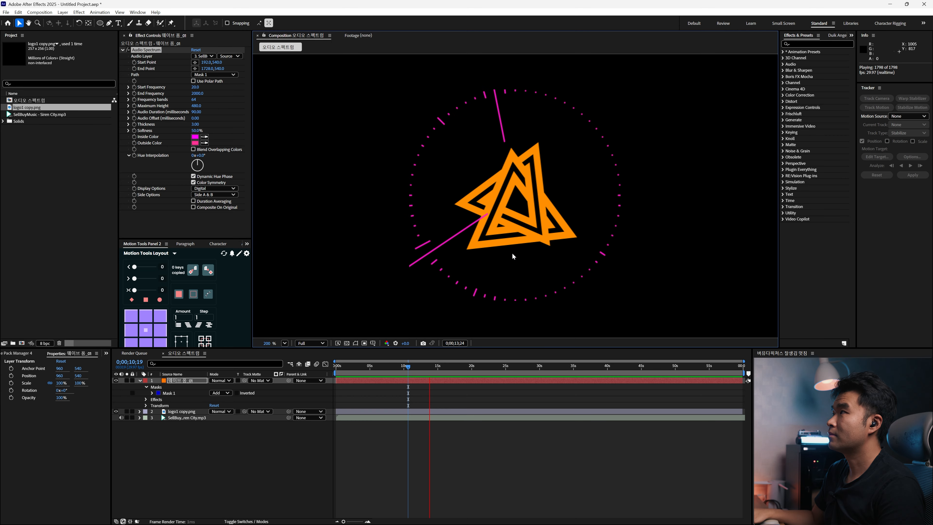
key("space")
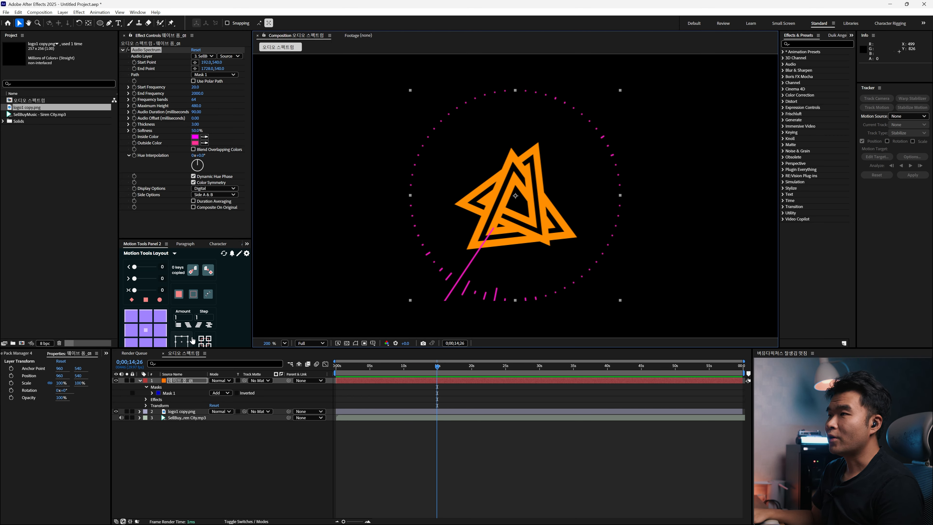
- Set the Audio Spectrum's Frequency bands to 192 on the 웨이브 폼_01 layer
left_click(177, 381)
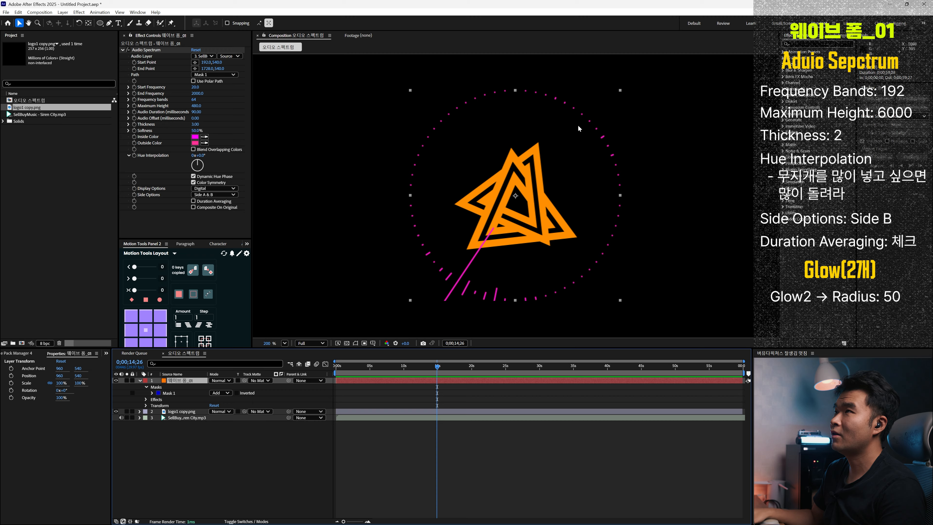
left_click(195, 100)
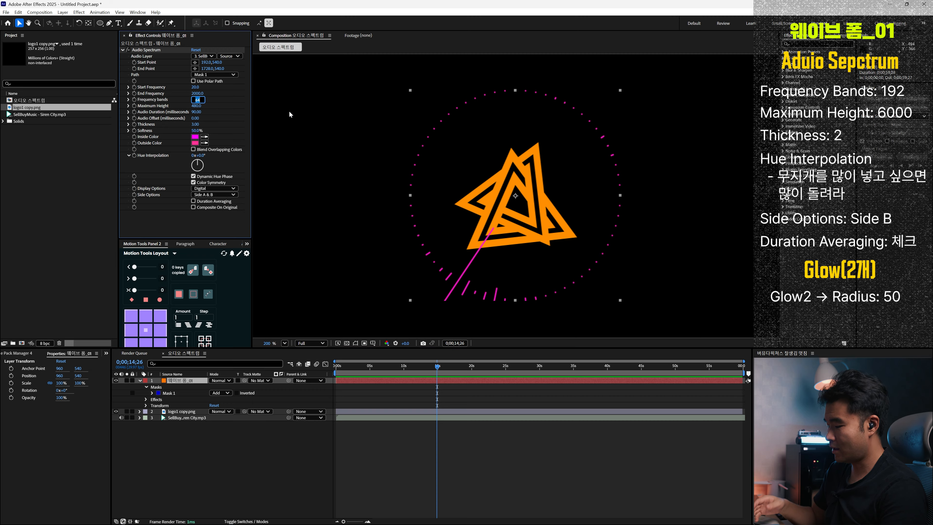
type("19")
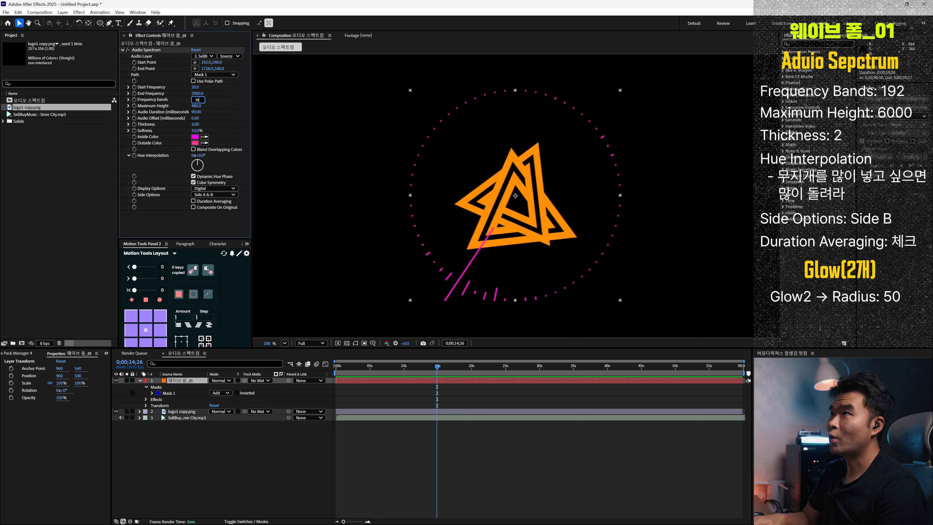
type("2")
key("Return")
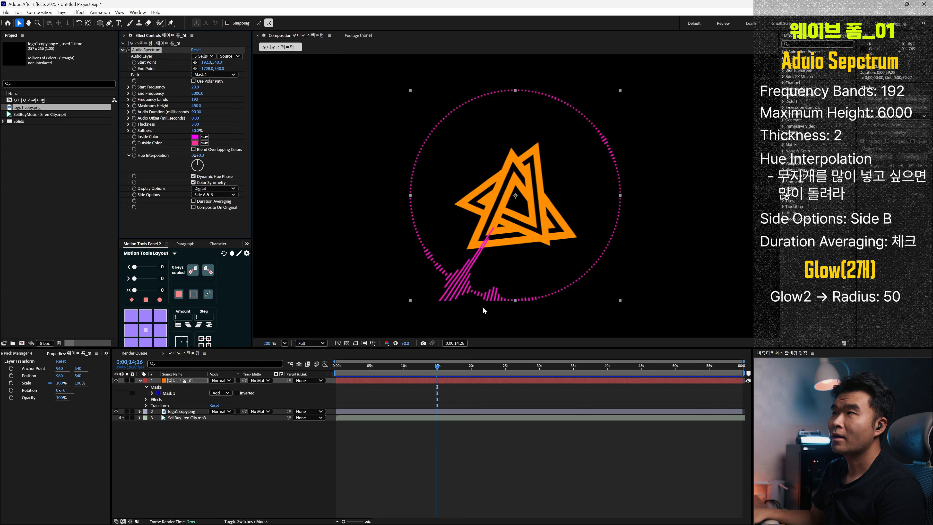
- Set the Mask Expansion of Mask 1 on the 웨이브 폼_01 layer to 300 pixels
scroll(479, 277, "down", 2)
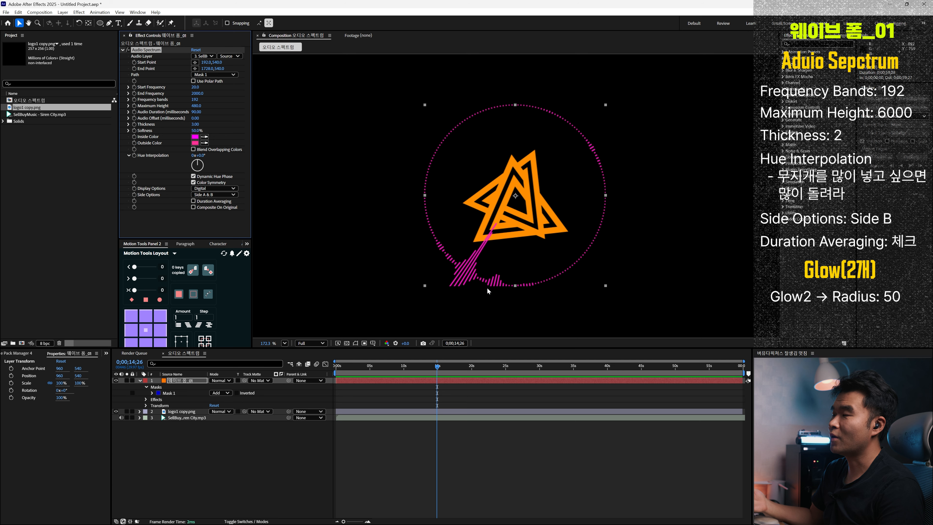
left_click(153, 393)
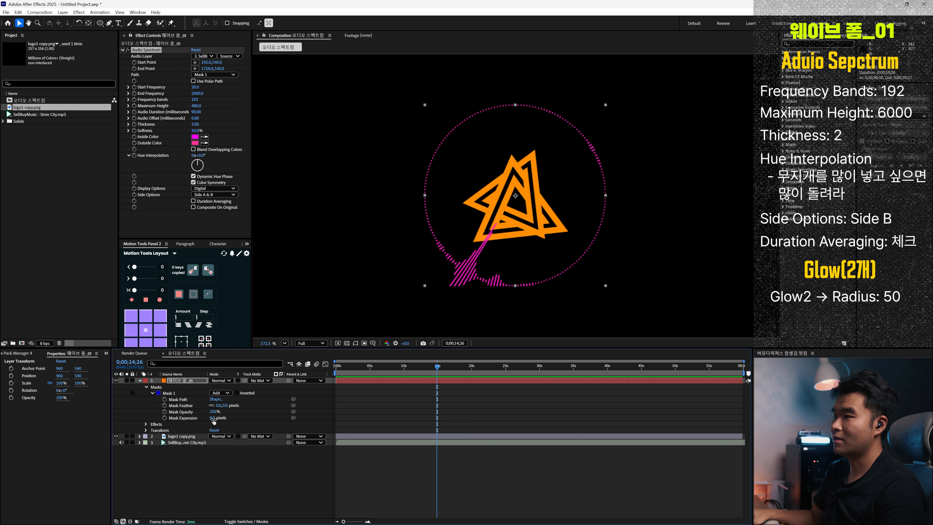
left_click_drag(214, 420, 315, 419)
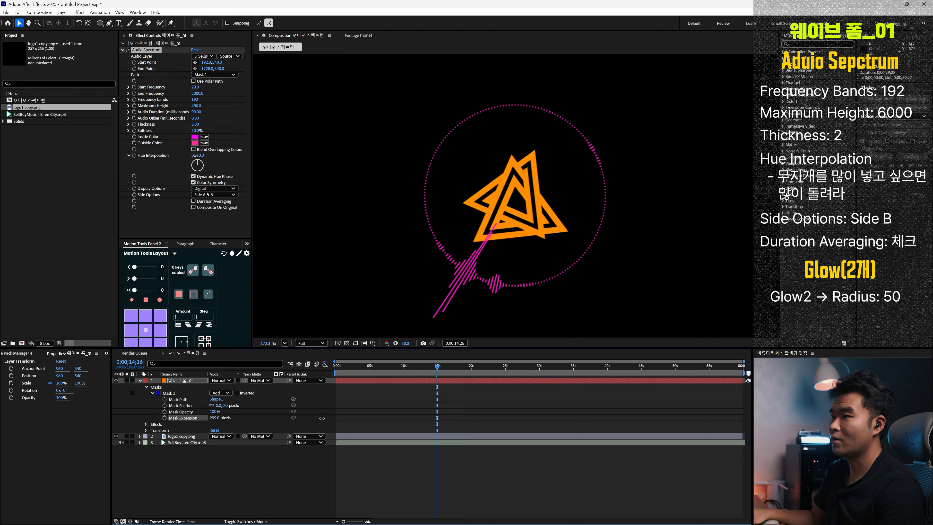
left_click(216, 418)
type("3")
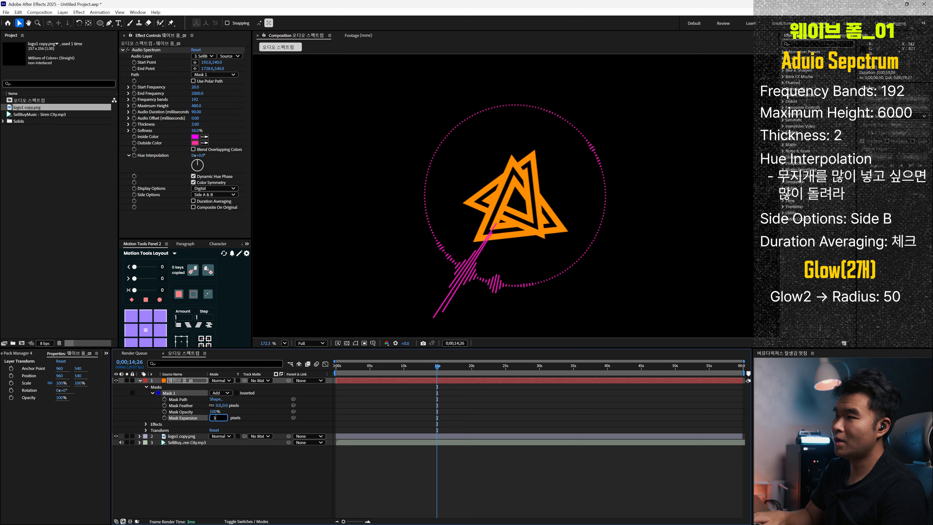
type("00")
key("Return")
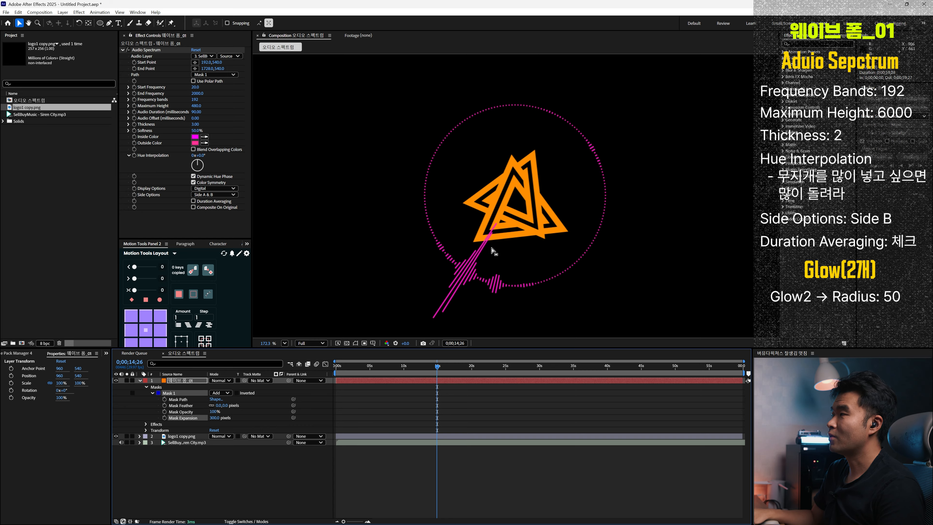
- Set the Audio Spectrum's Maximum Height to 600
scroll(482, 289, "down", 2)
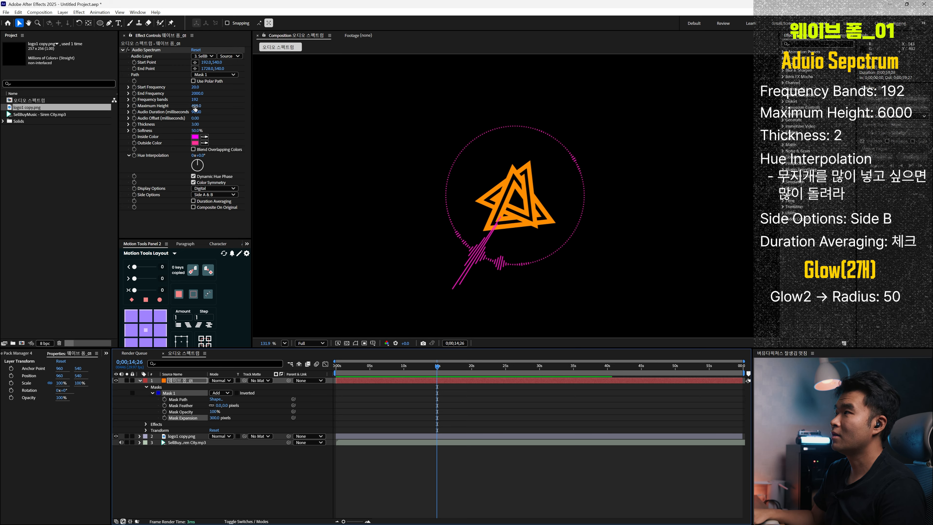
left_click(203, 105)
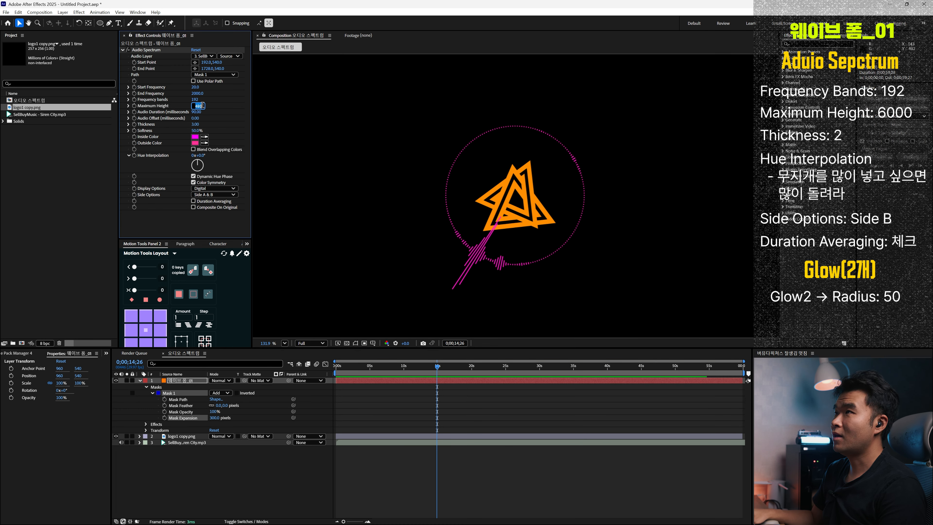
type("600")
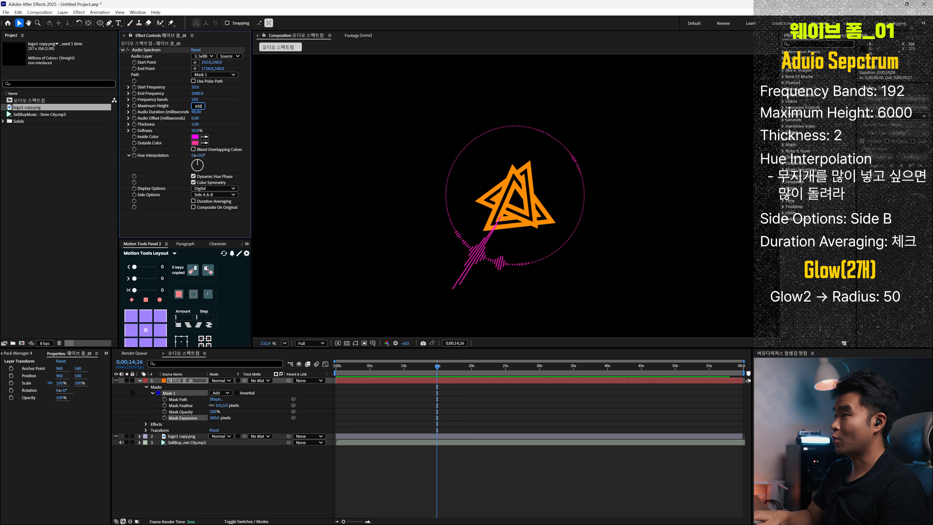
key("Return")
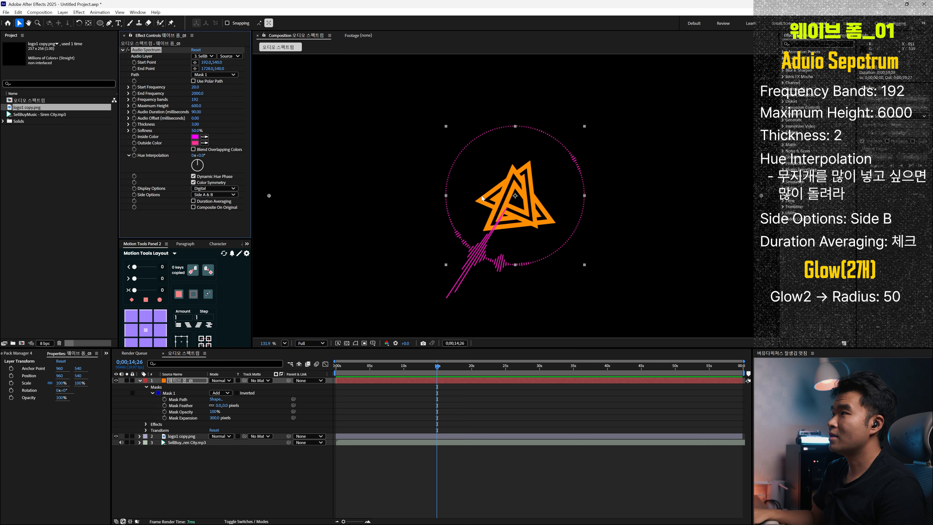
- Try the Analog lines and Analog dots display options on the Audio Spectrum and return it to Digital
left_click(217, 188)
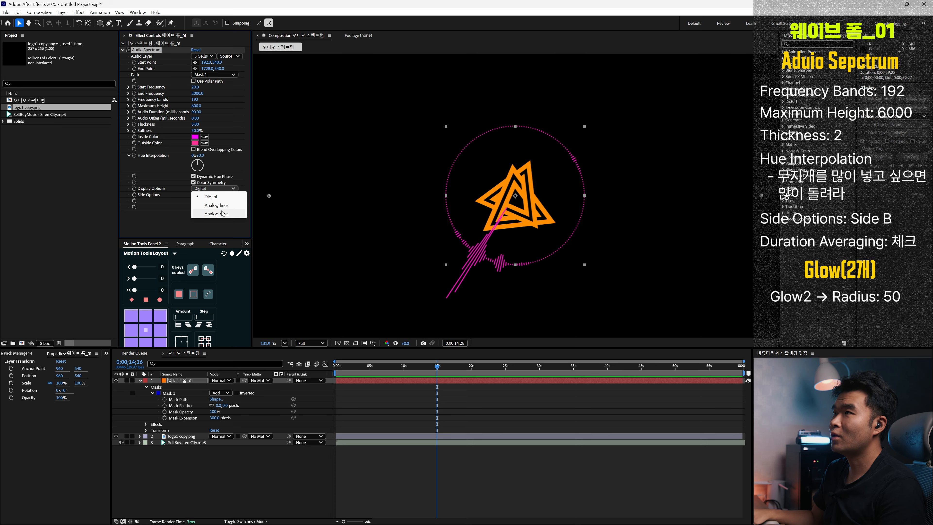
left_click(217, 205)
left_click(225, 190)
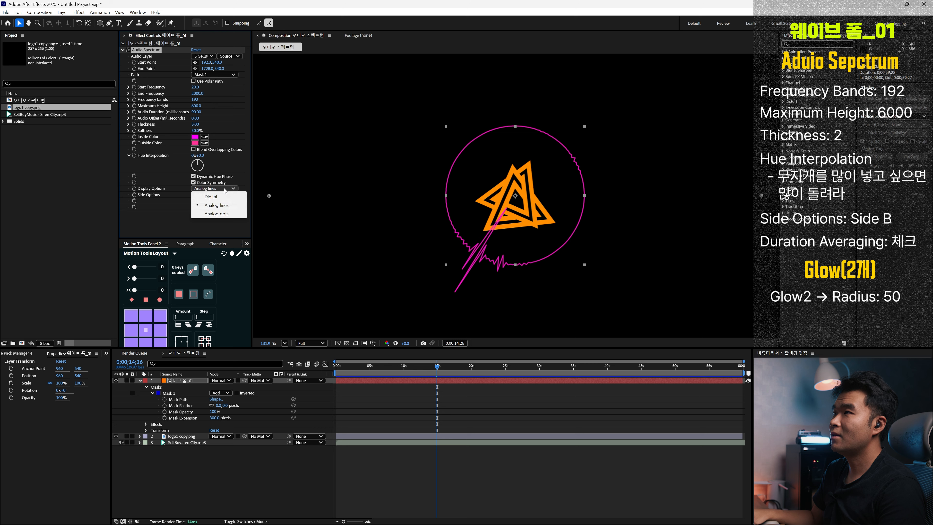
left_click(218, 212)
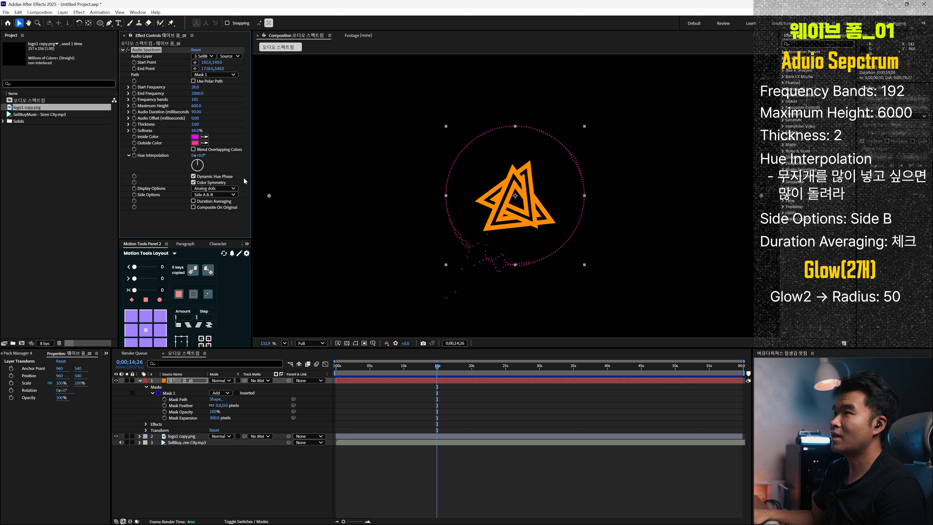
left_click(219, 188)
left_click(224, 199)
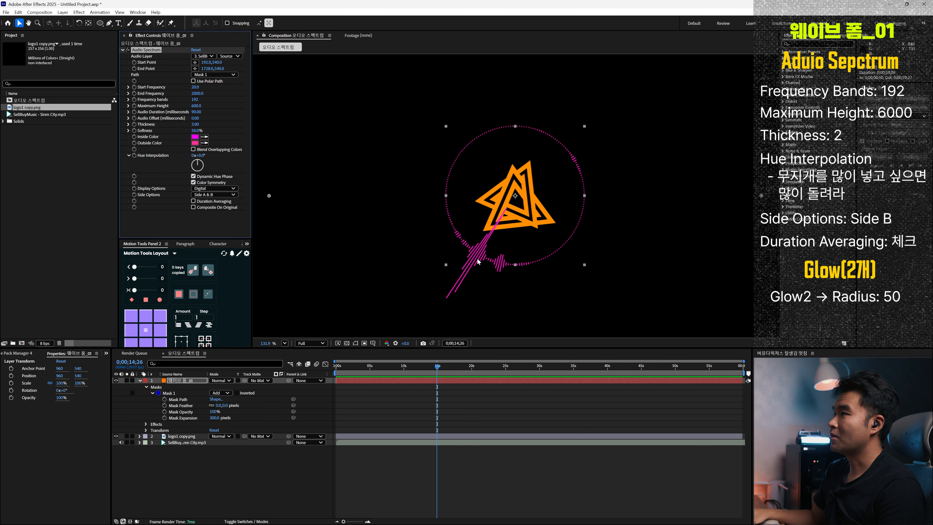
- Set the Audio Spectrum's Side Options to Side B and inspect the outward-facing bars
left_click(227, 196)
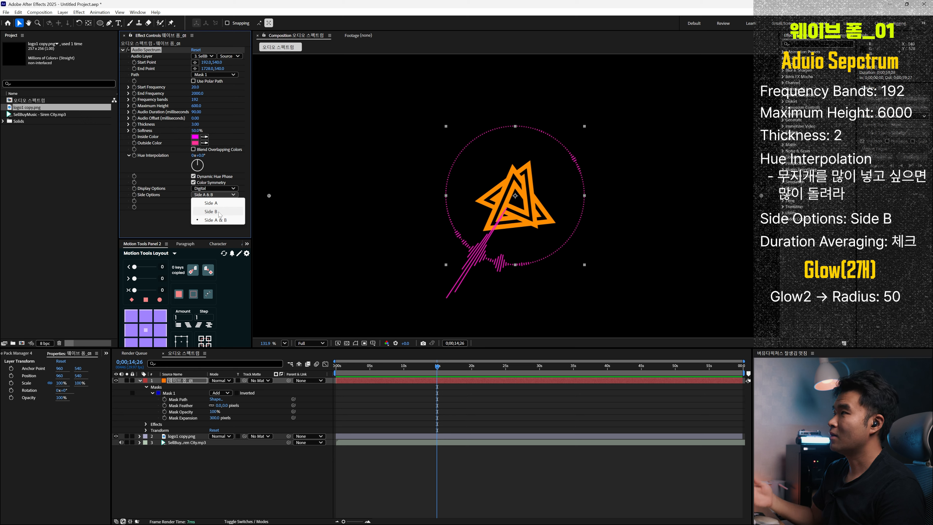
left_click(220, 212)
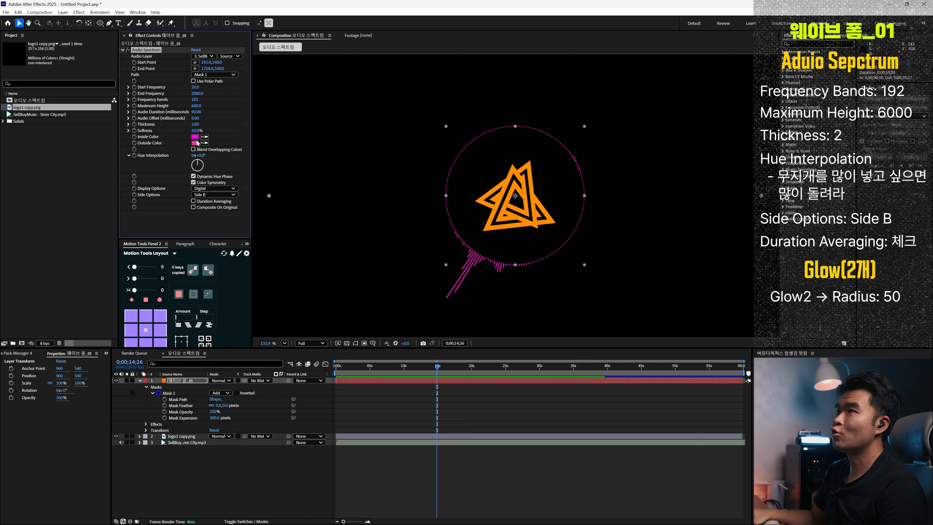
scroll(467, 272, "up", 3)
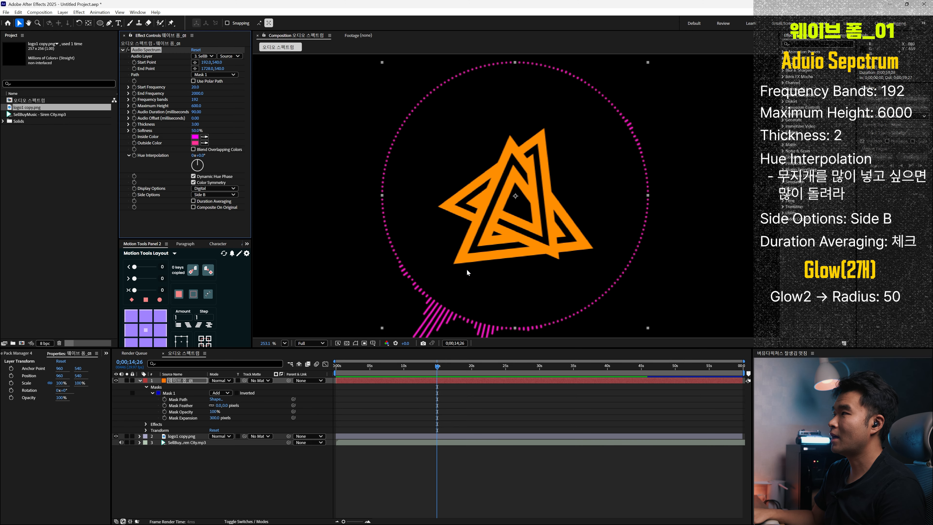
left_click_drag(395, 280, 440, 210)
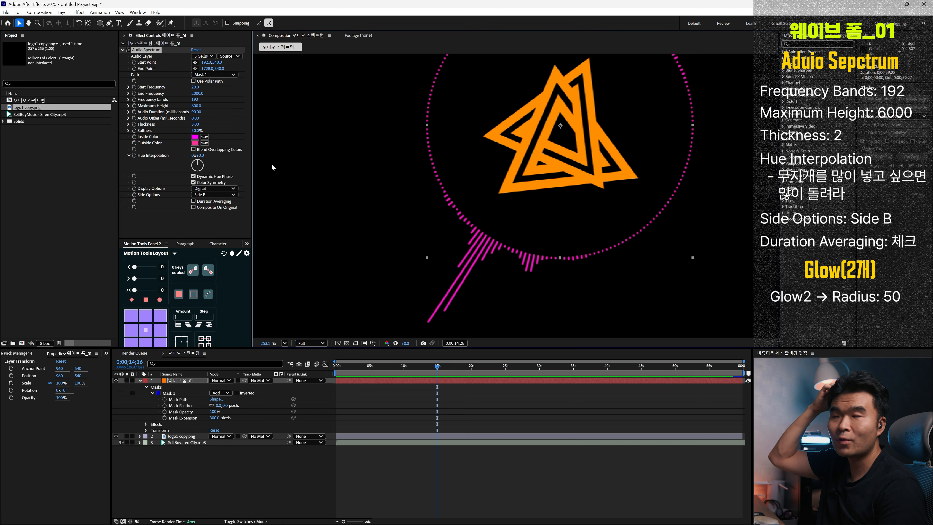
- Set the Audio Spectrum's Inside Color to light blue 00AAFF and its Outside Color to blue 005EFF
left_click(195, 138)
left_click_drag(489, 270, 488, 261)
left_click(539, 222)
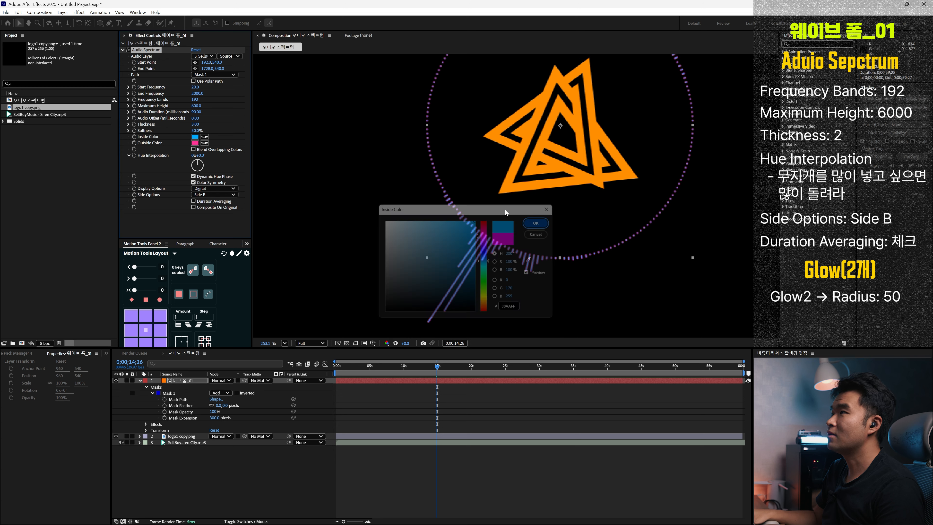
left_click(195, 143)
left_click(485, 257)
left_click_drag(467, 252, 476, 221)
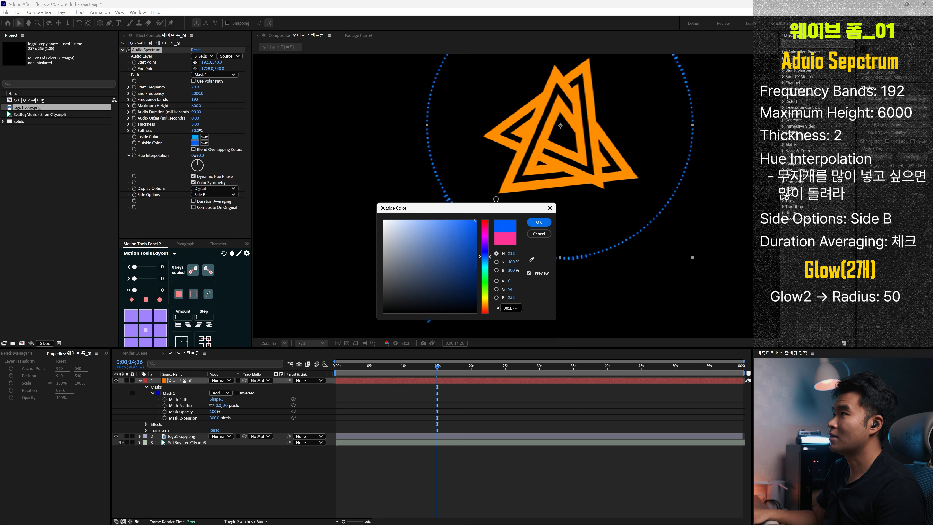
left_click(538, 222)
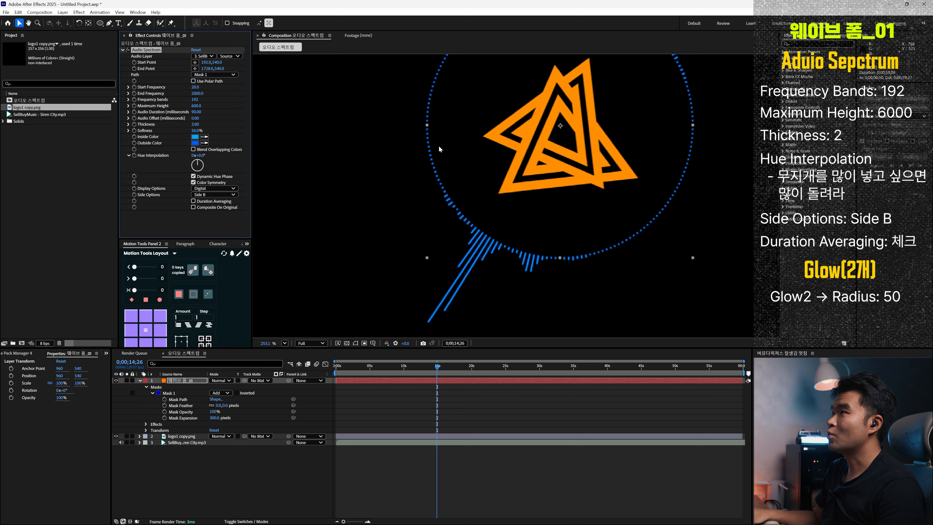
- Set the Audio Spectrum's Hue Interpolation to 1x+153.0° and play the composition to preview the rainbow ring
scroll(439, 149, "down", 4)
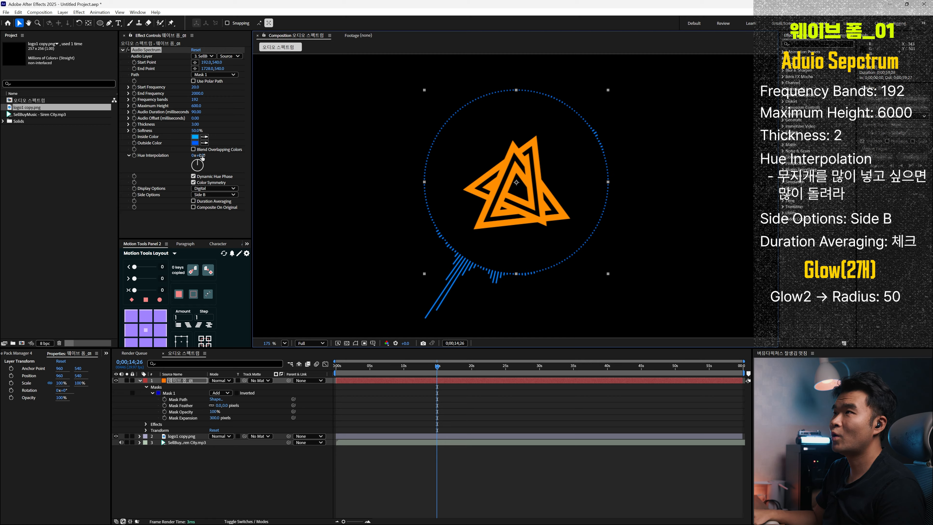
left_click_drag(202, 157, 334, 178)
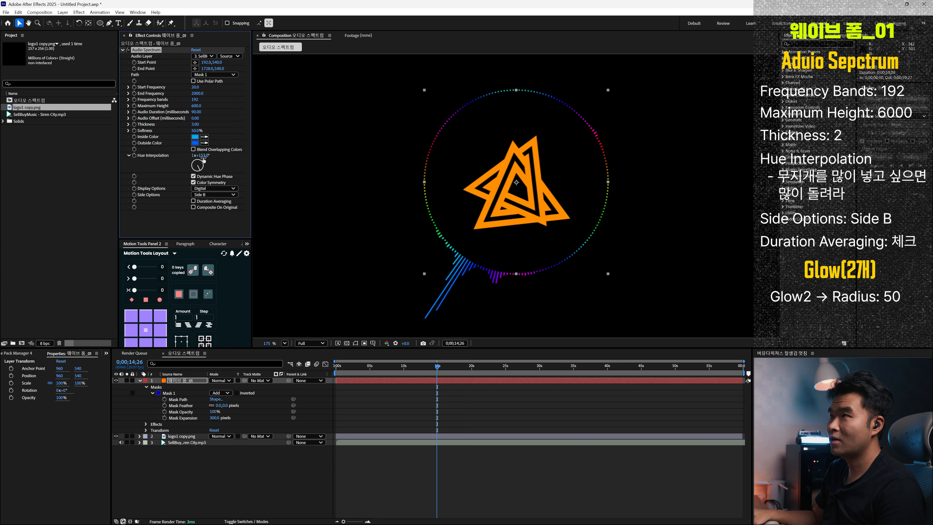
left_click(495, 396)
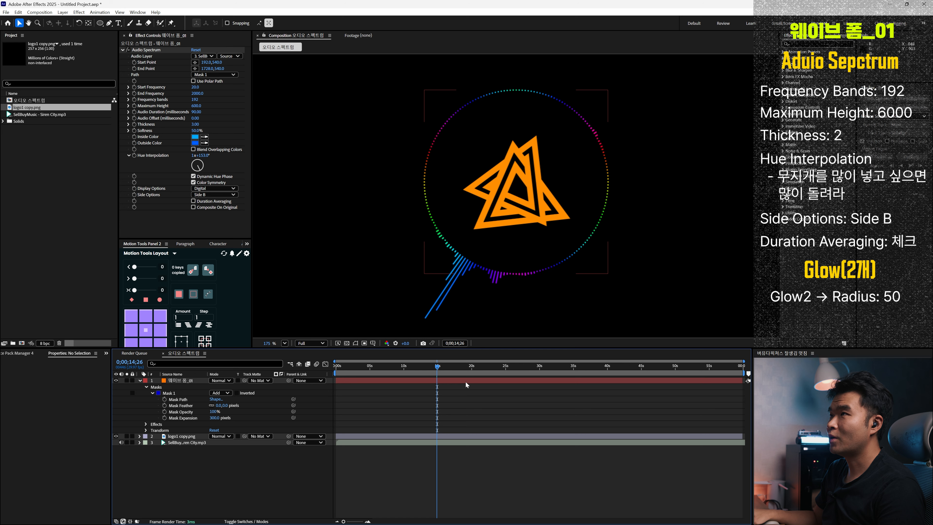
key("space")
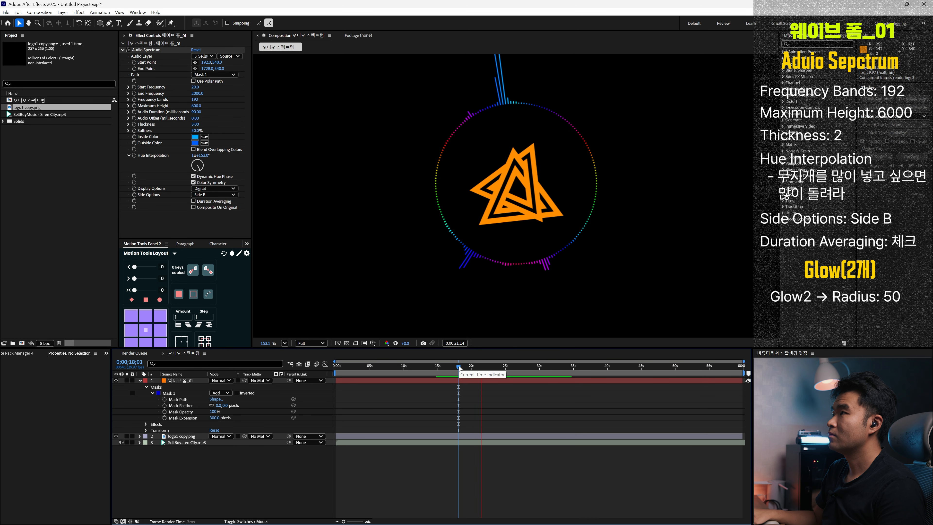
key("space")
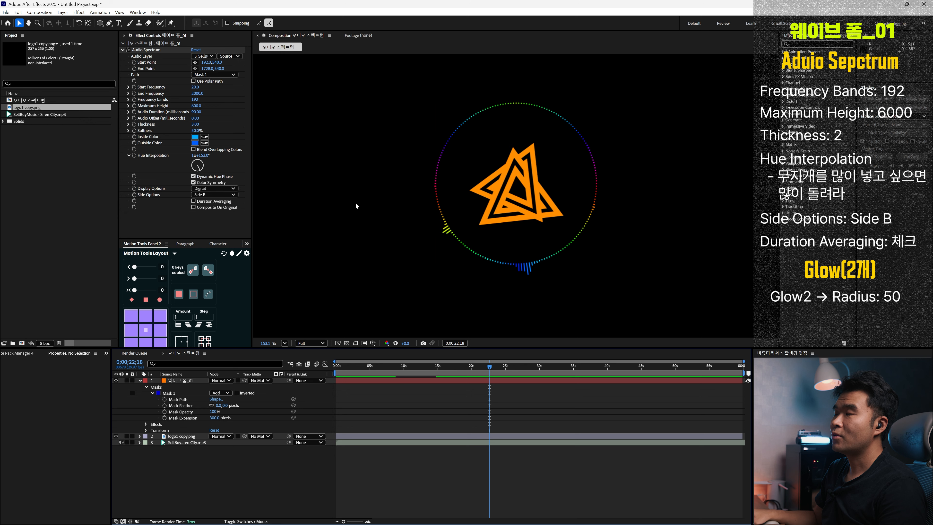
scroll(475, 223, "down", 3)
scroll(475, 223, "down", 3)
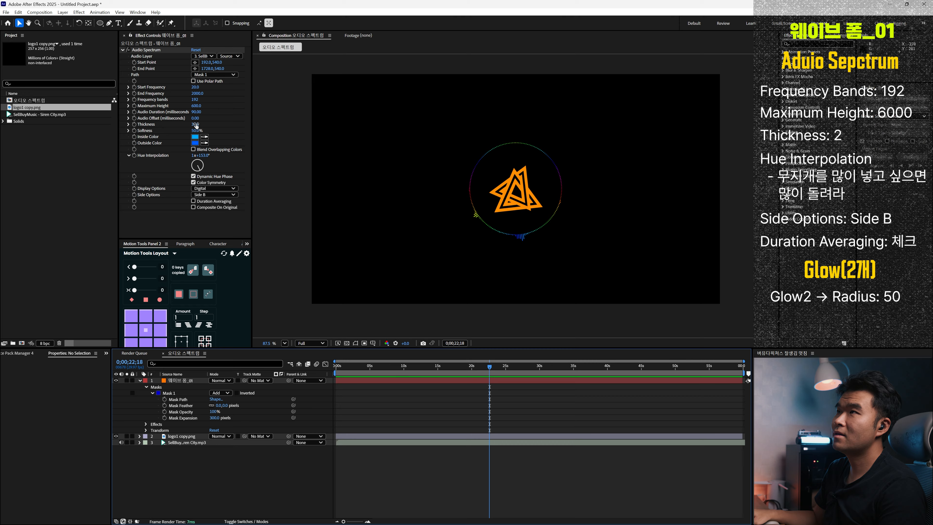
- Set the Audio Spectrum's Thickness on the 웨이브 폼_01 layer to 2
scroll(514, 224, "up", 5)
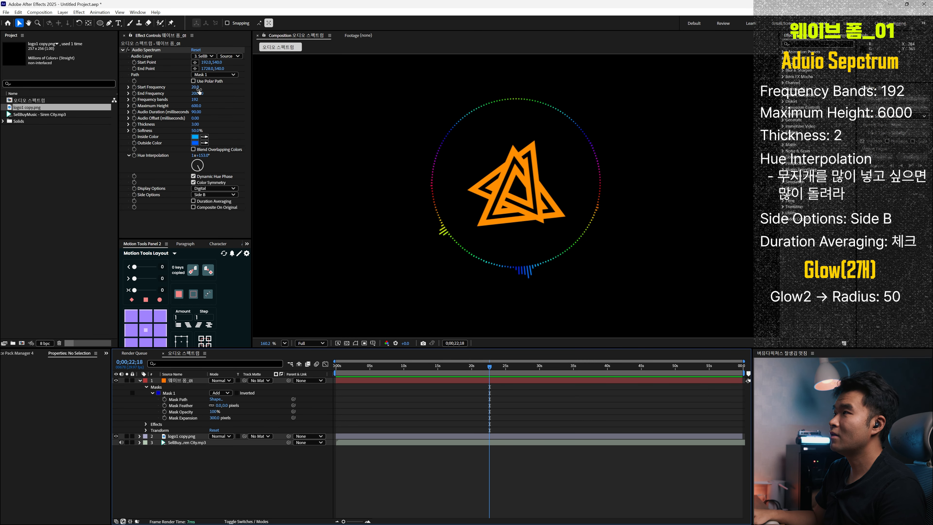
left_click(195, 124)
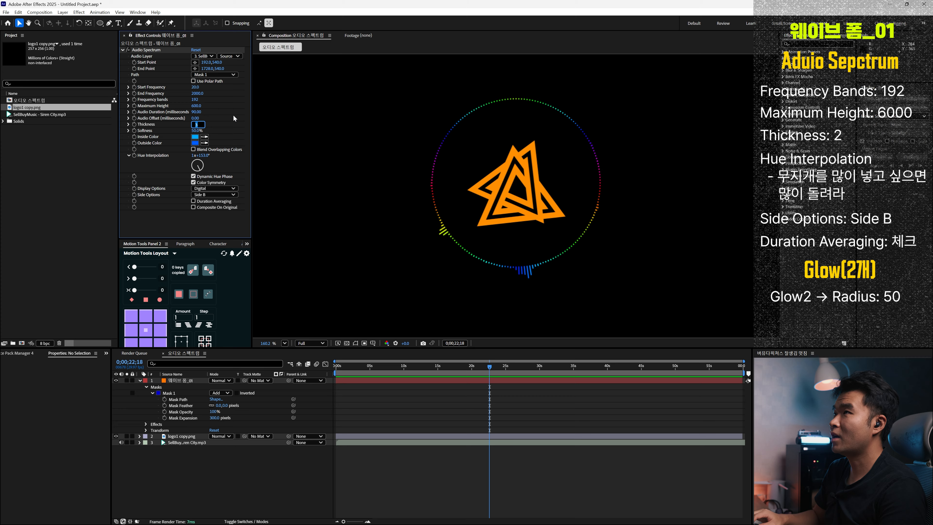
type("2")
key("Return")
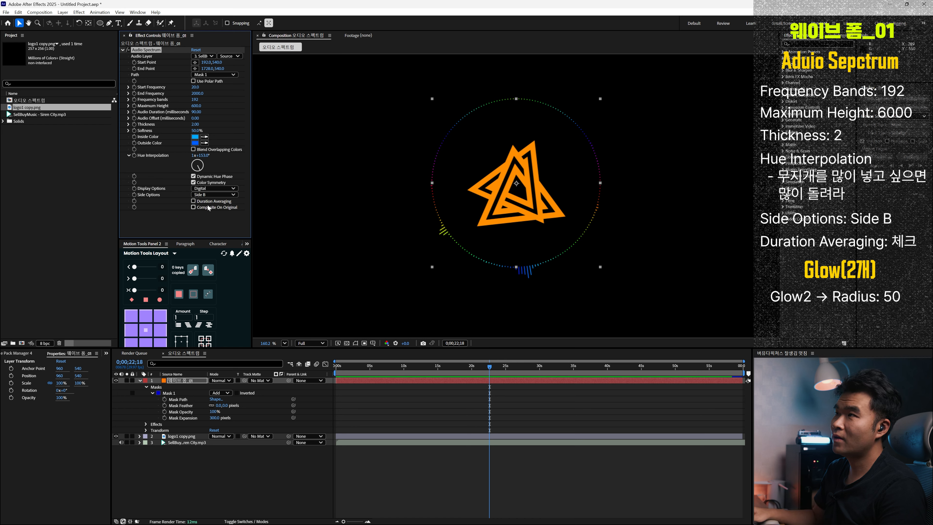
- Enable Duration Averaging on the Audio Spectrum and play the composition to preview the smoothed ring
left_click(194, 201)
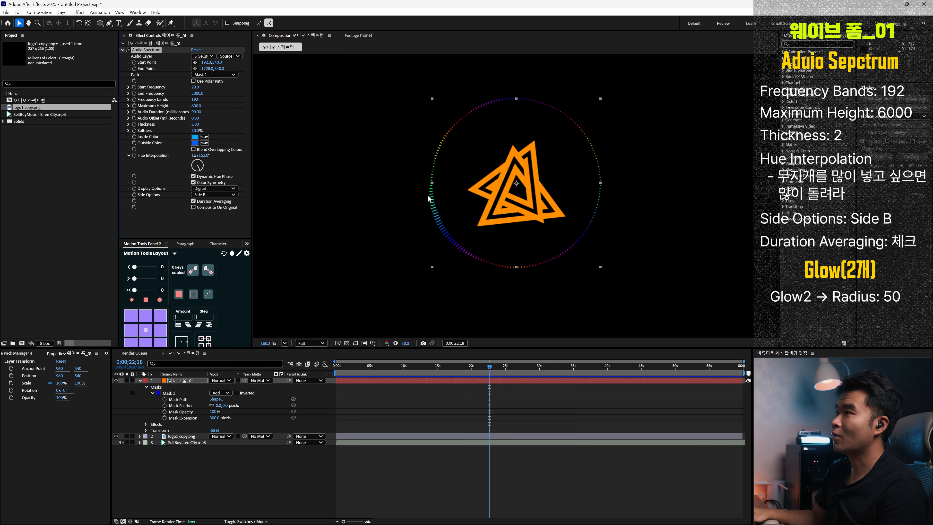
key("space")
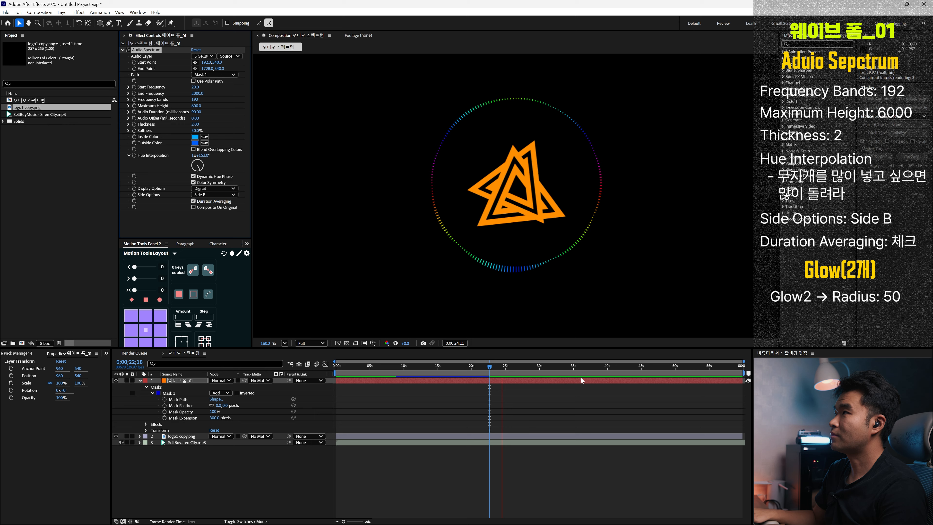
key("space")
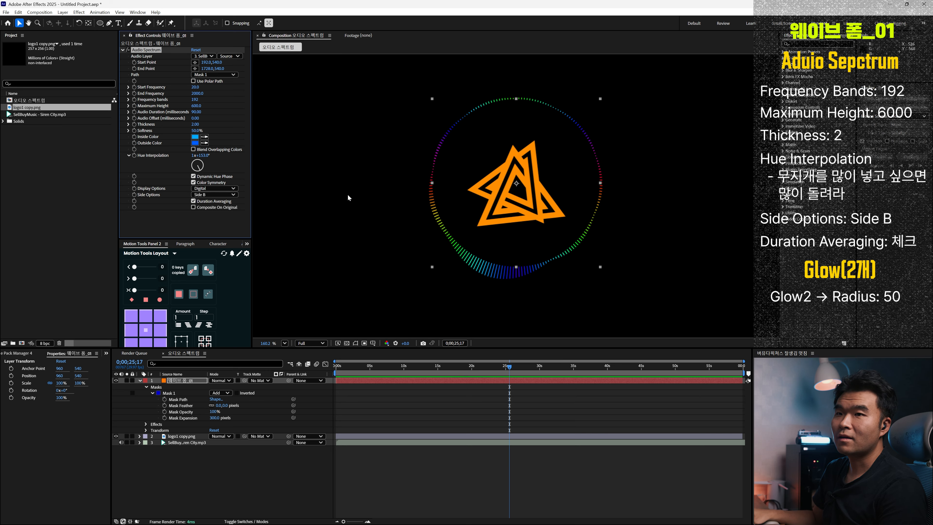
- Collapse the Audio Spectrum settings and apply a Glow effect to the 웨이브 폼_01 layer
left_click(122, 50)
left_click(191, 384)
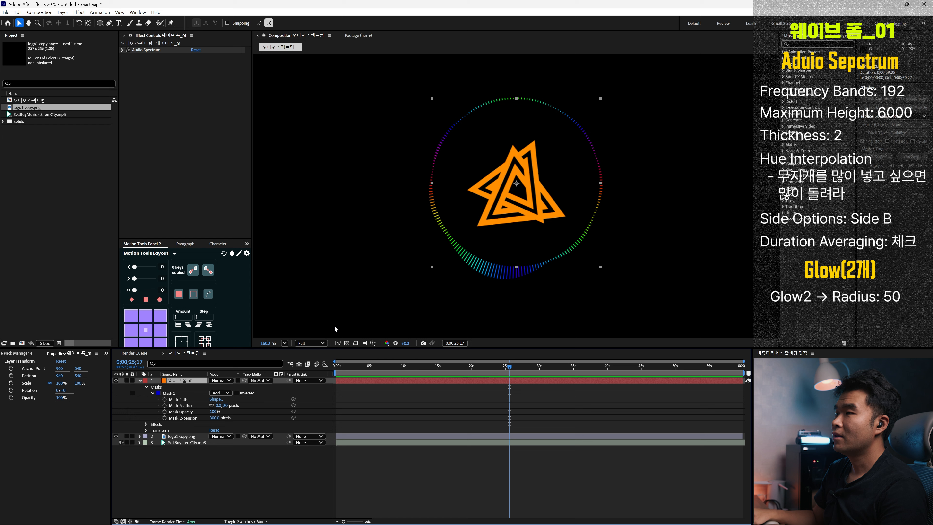
key("ctrl+space")
type("glow")
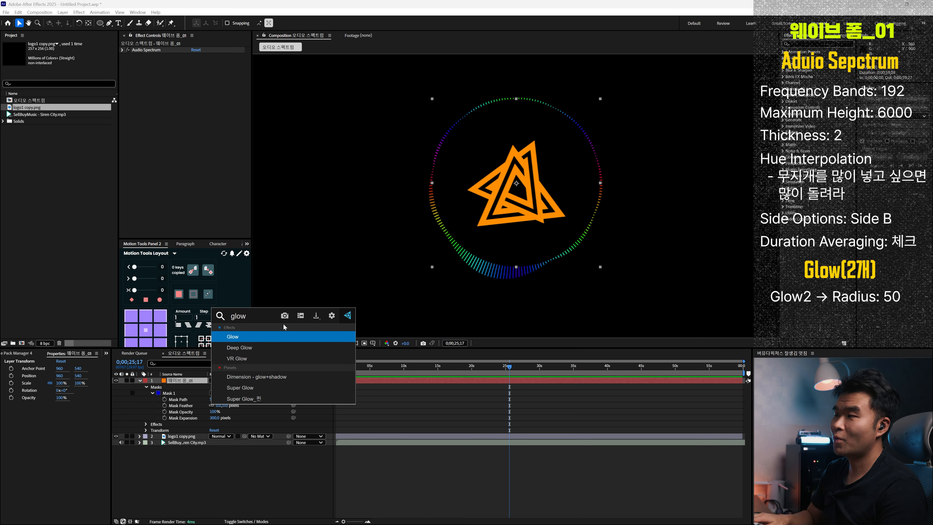
key("Return")
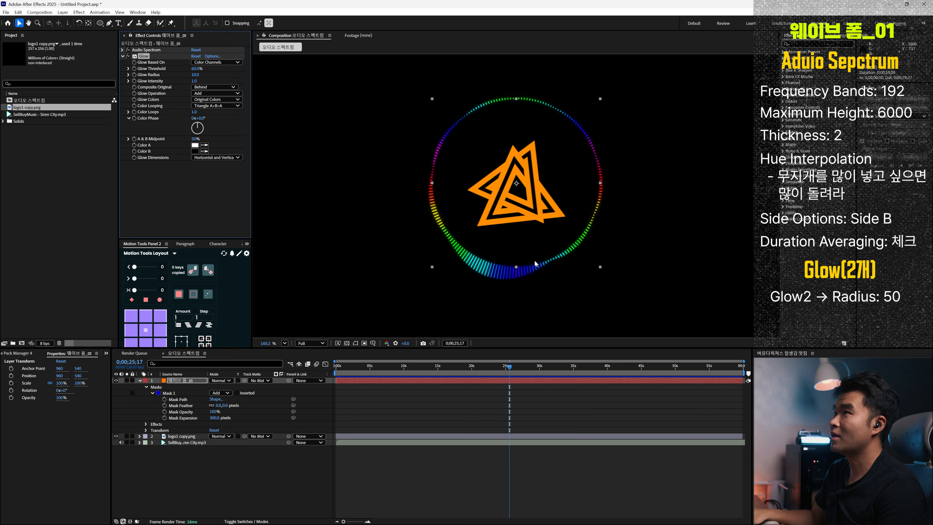
- Add a second Glow effect to the 웨이브 폼_01 layer and set its Glow Radius to 50
left_click(123, 56)
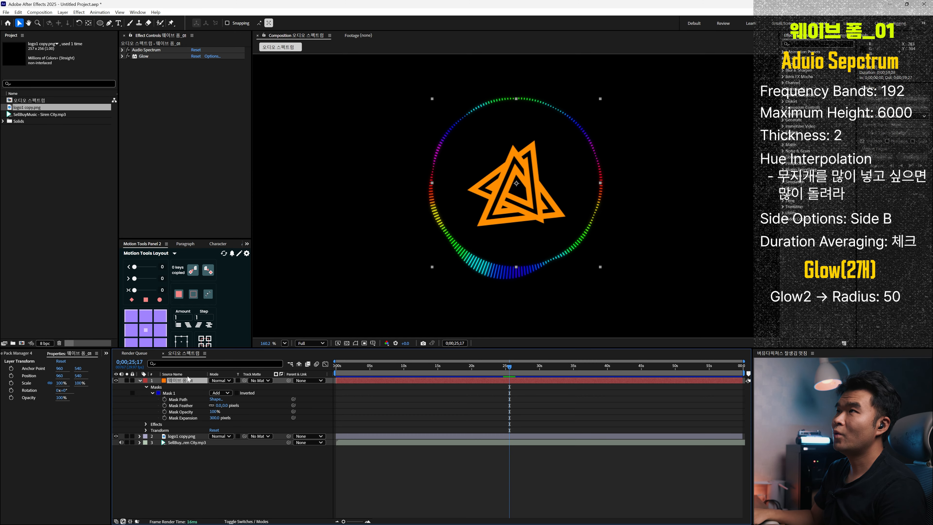
key("ctrl+space")
type("glow")
key("Return")
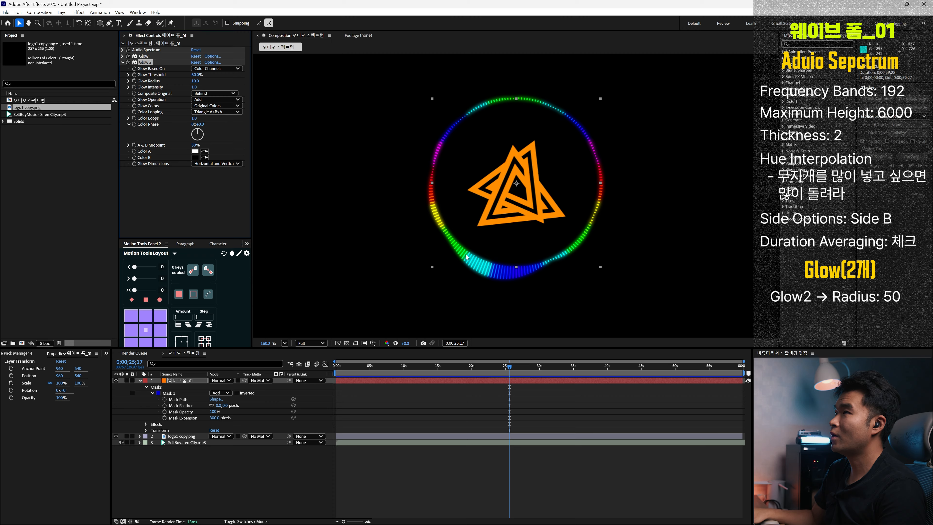
left_click_drag(195, 81, 220, 81)
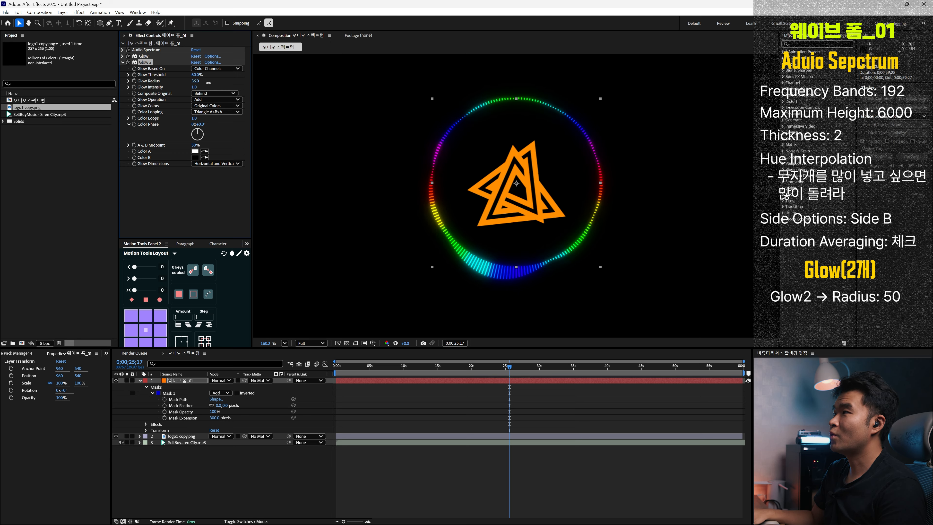
left_click(195, 81)
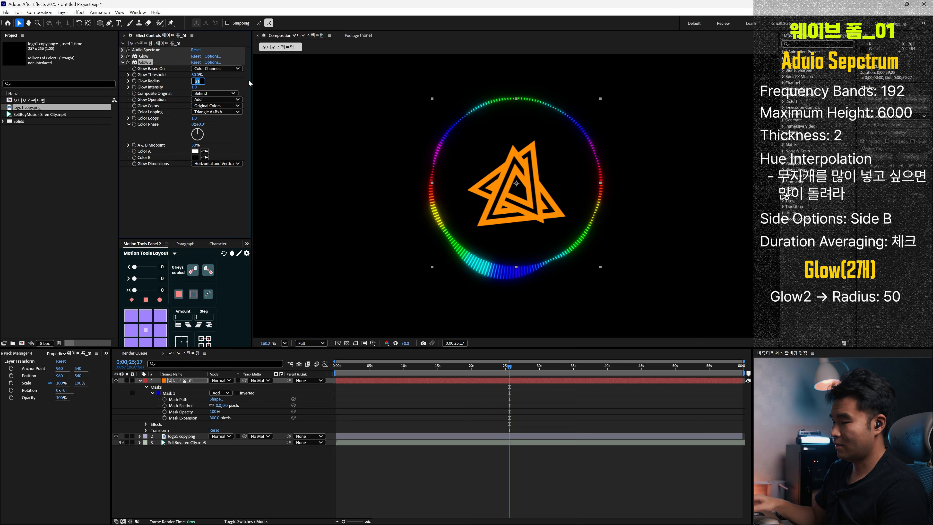
type("50")
key("Return")
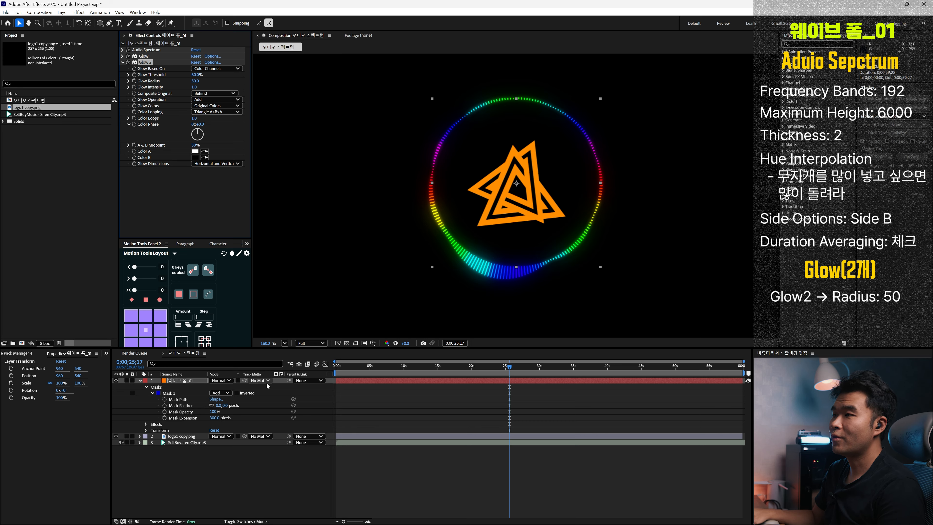
scroll(569, 210, "down", 3)
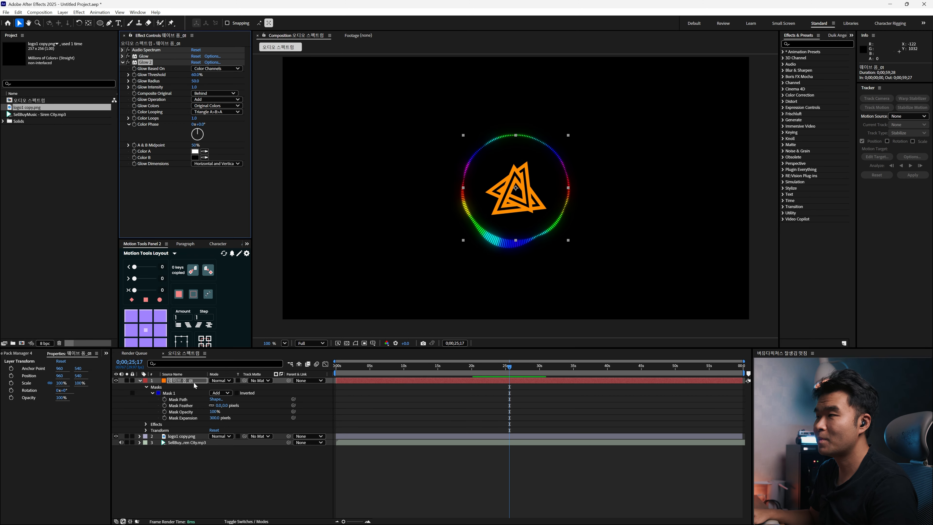
- Duplicate the 웨이브 폼_01 layer and rename the copy 웨이브 폼_02
key("Return")
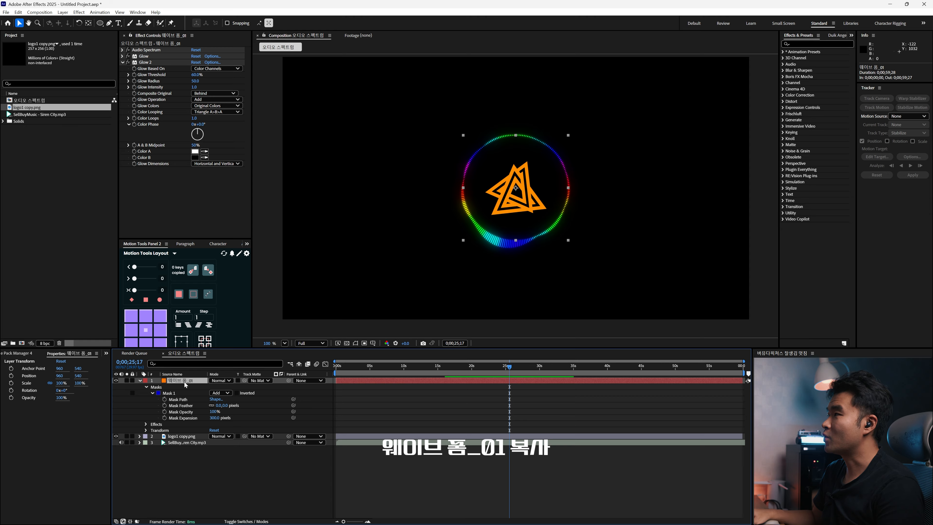
key("ctrl+d")
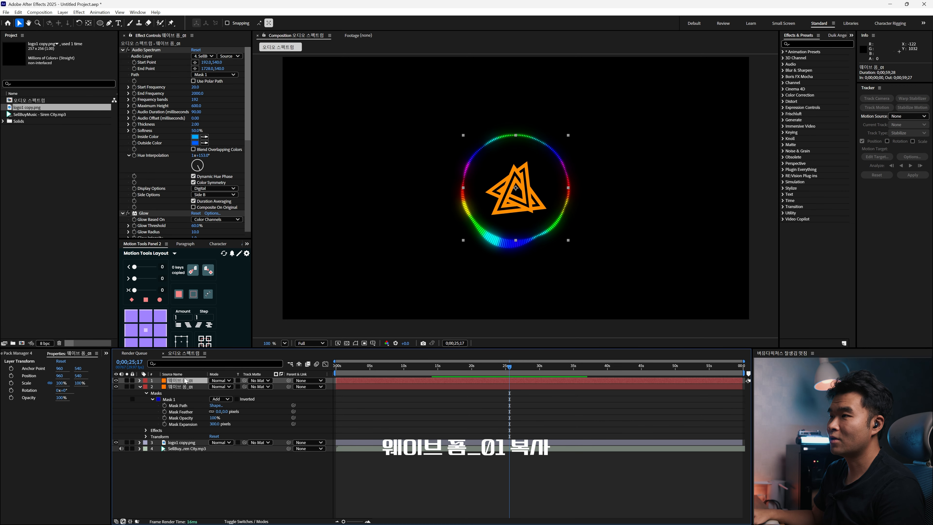
left_click(140, 386)
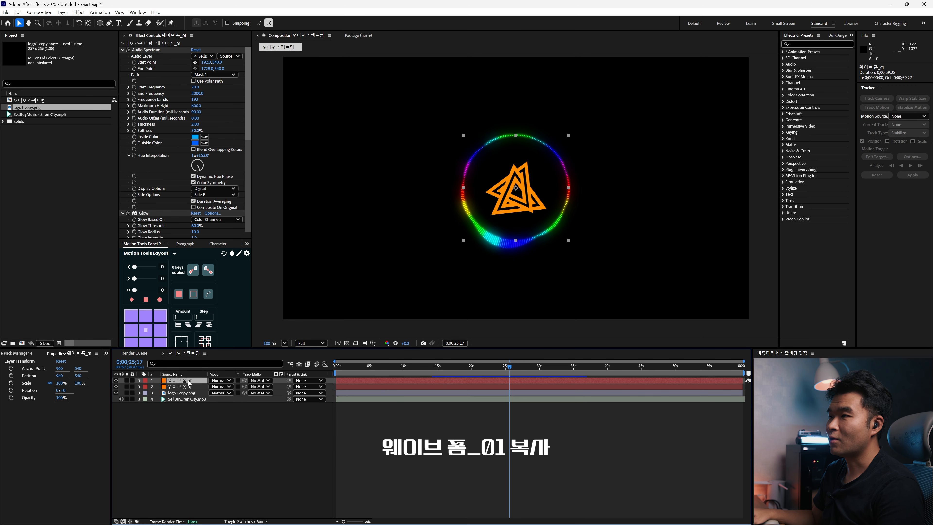
left_click(192, 381)
key("Return")
key("Right")
key("BackSpace")
type("2")
key("Return")
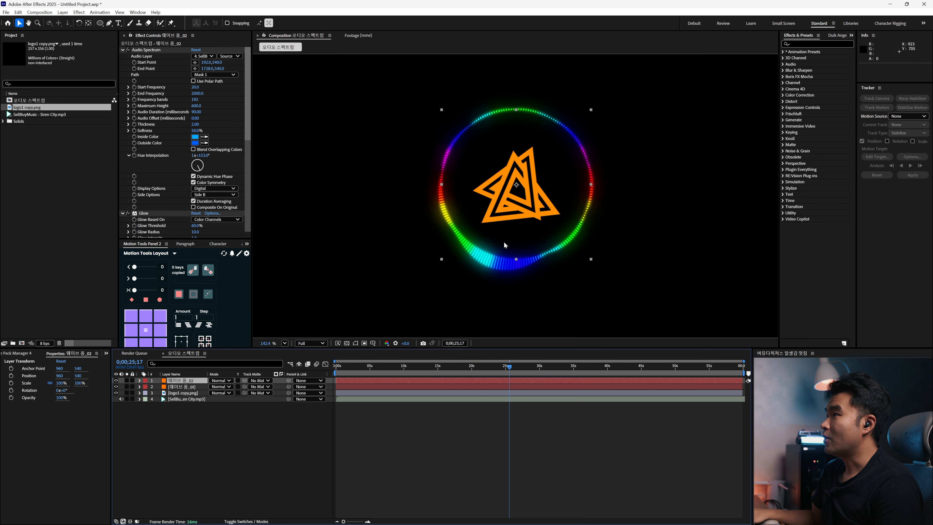
- Collapse the Glow effects on 웨이브 폼_02 and set its Audio Spectrum Display Options to Analog dots
key("period")
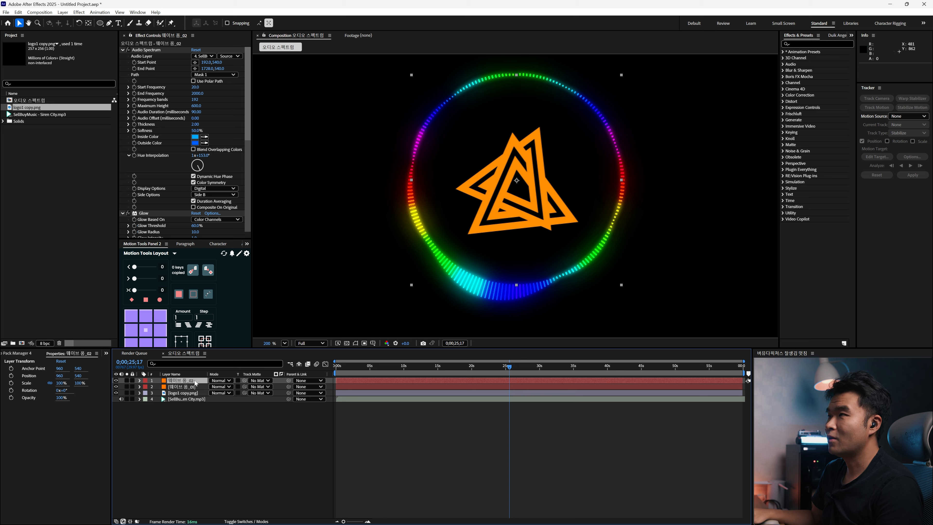
scroll(249, 125, "down", 3)
left_click_drag(249, 125, 251, 111)
left_click(122, 199)
scroll(147, 191, "up", 1)
left_click(215, 188)
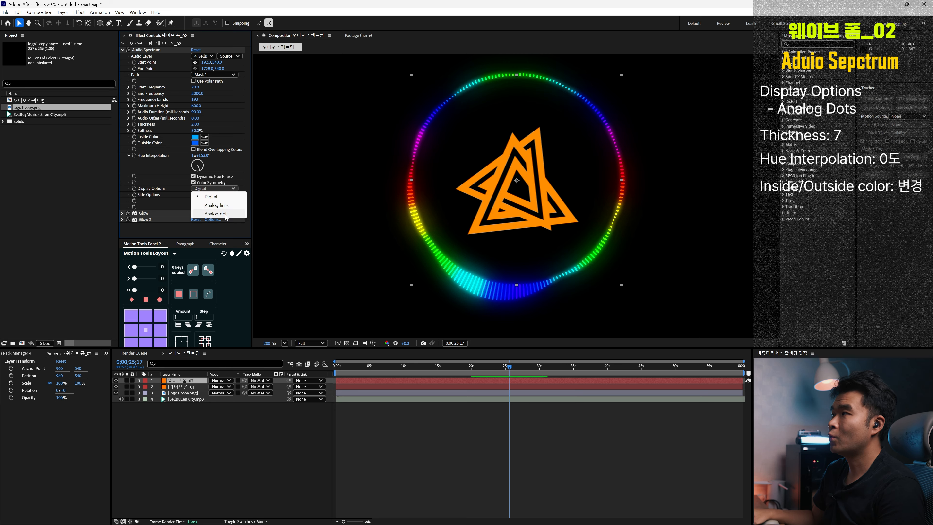
left_click(226, 215)
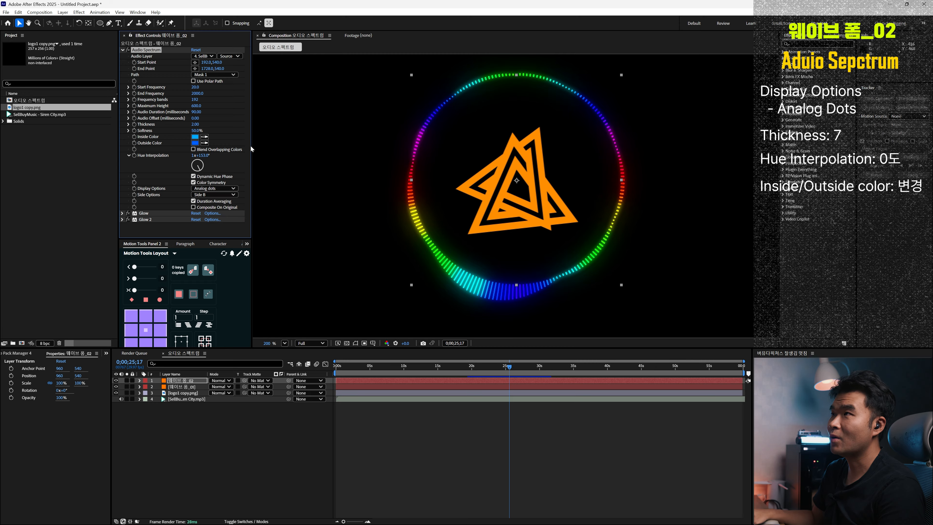
- Set the 웨이브 폼_02 Audio Spectrum's Thickness to 7 and its Hue Interpolation to 0x+0.0°
left_click(197, 125)
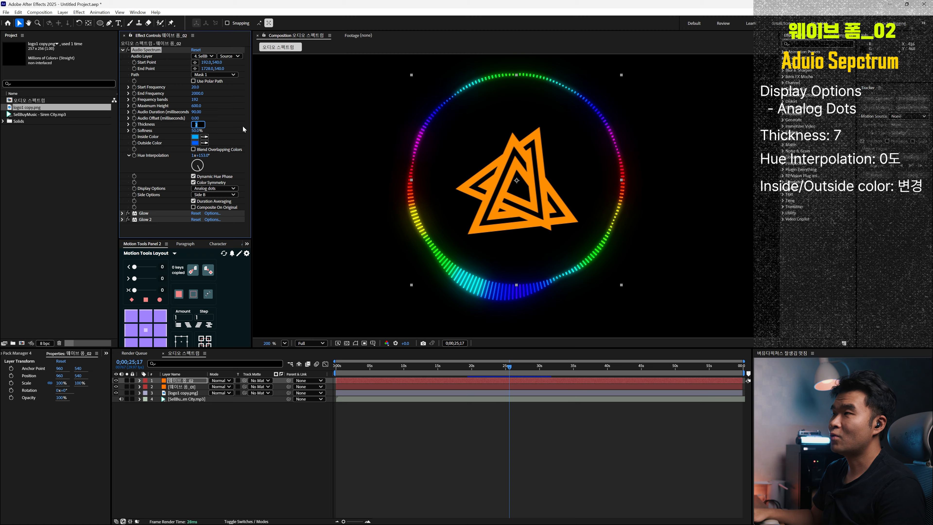
type("7")
key("Return")
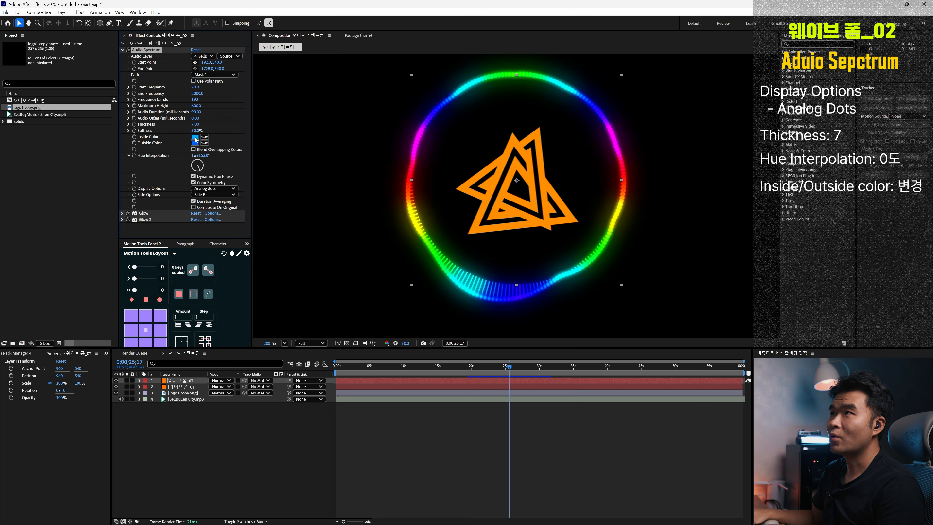
left_click(206, 156)
type("0")
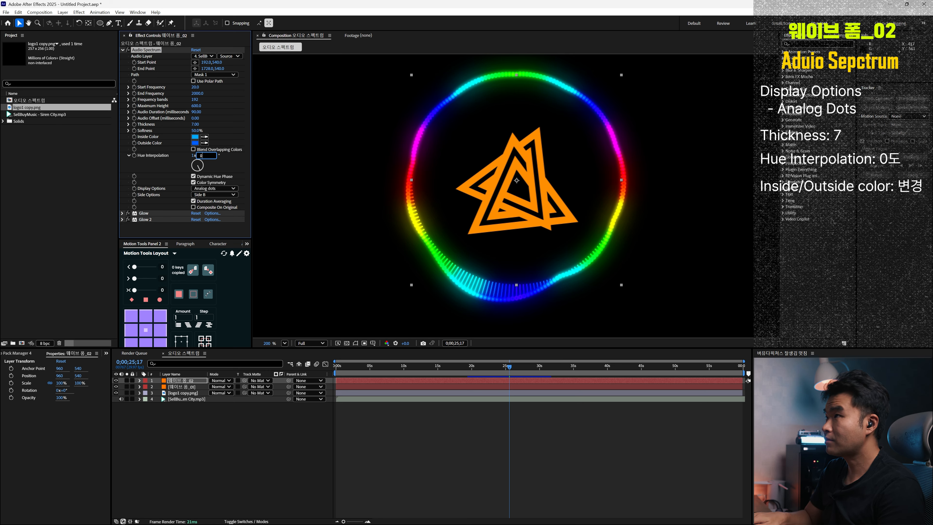
key("Return")
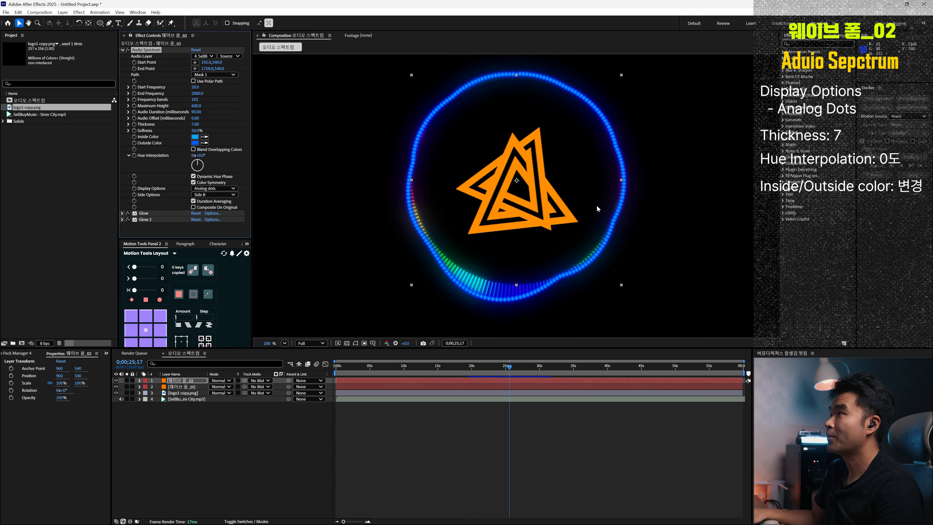
- Set the 웨이브 폼_02 Audio Spectrum's Inside Color to orange and its Outside Color to orange FF6A00
left_click(195, 137)
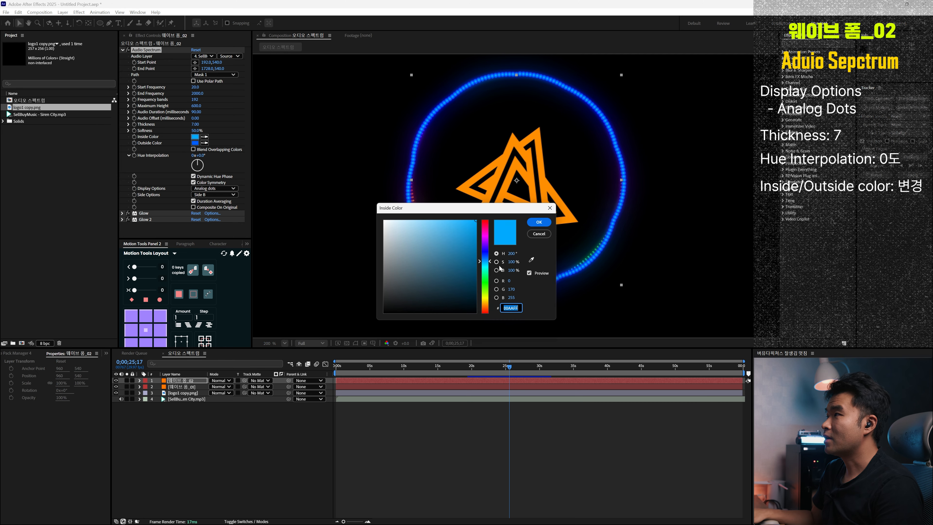
left_click(489, 304)
left_click(539, 222)
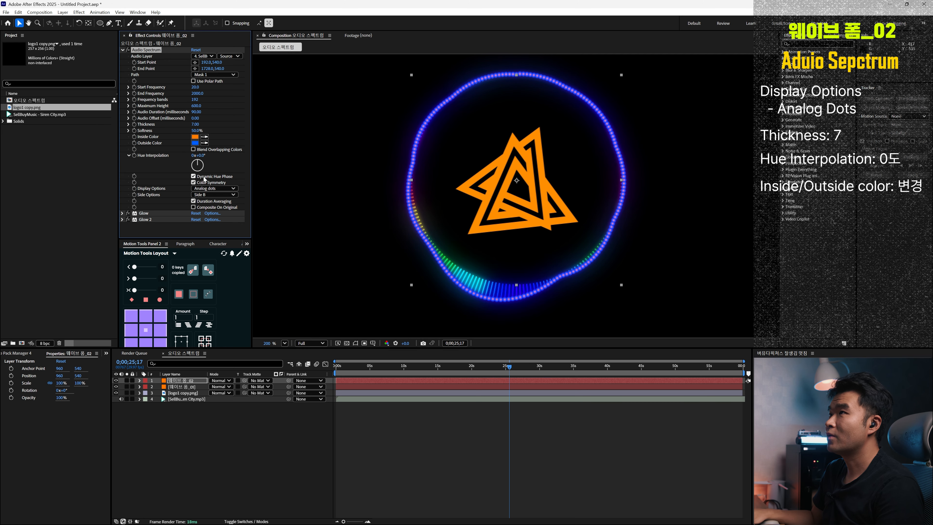
left_click(195, 143)
left_click(486, 310)
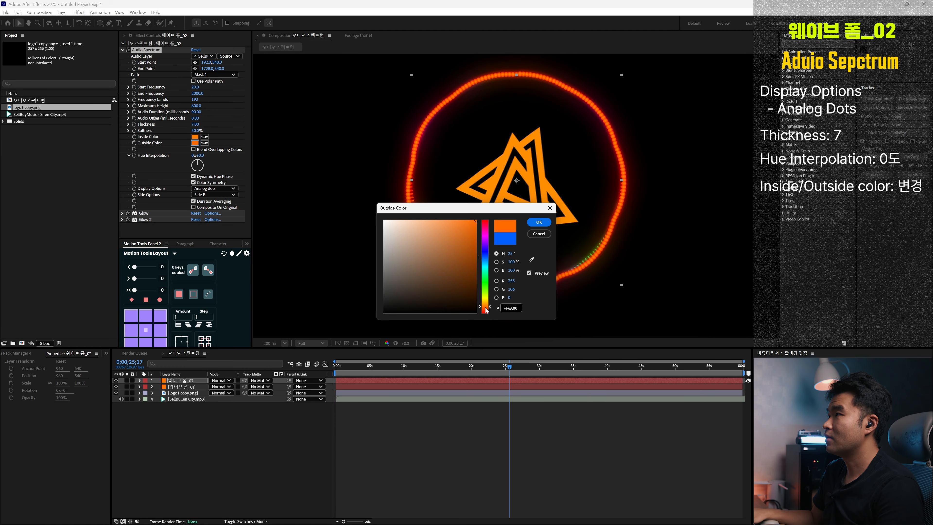
left_click(539, 222)
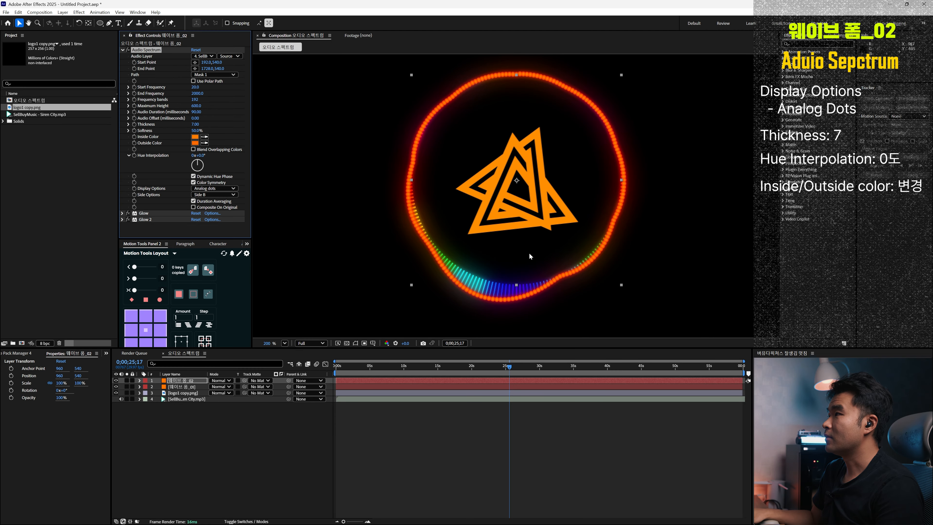
- Set the 웨이브 폼_02 Audio Spectrum's Thickness to 3 after trying 4, and play the composition to preview both rings
left_click(198, 124)
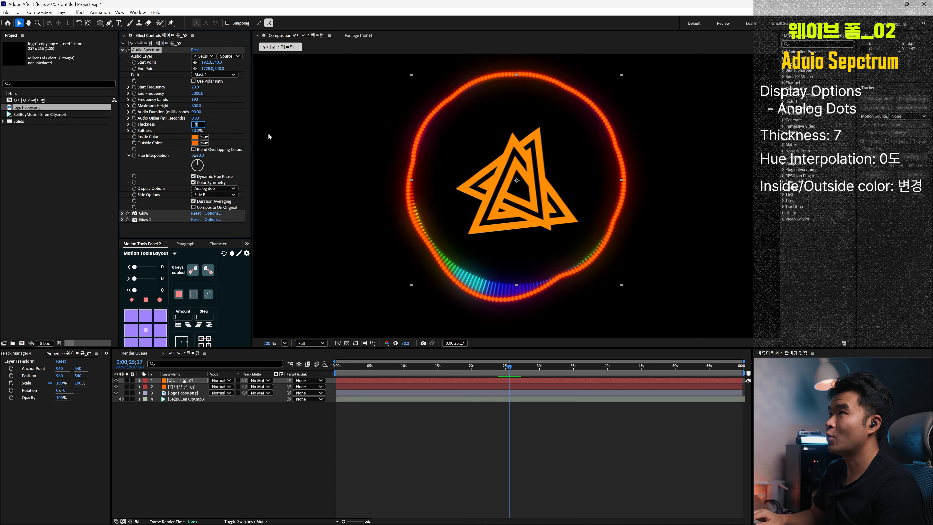
type("4")
key("Return")
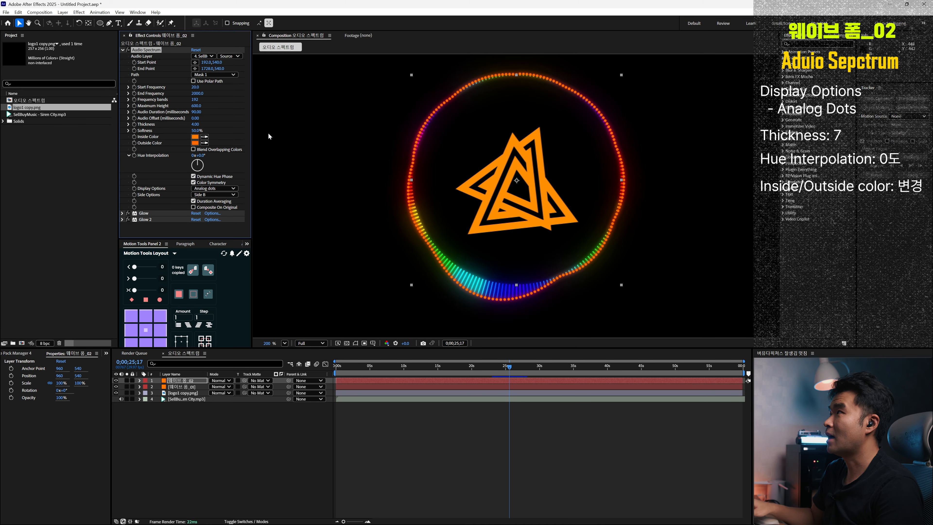
left_click(197, 124)
type("3")
key("Return")
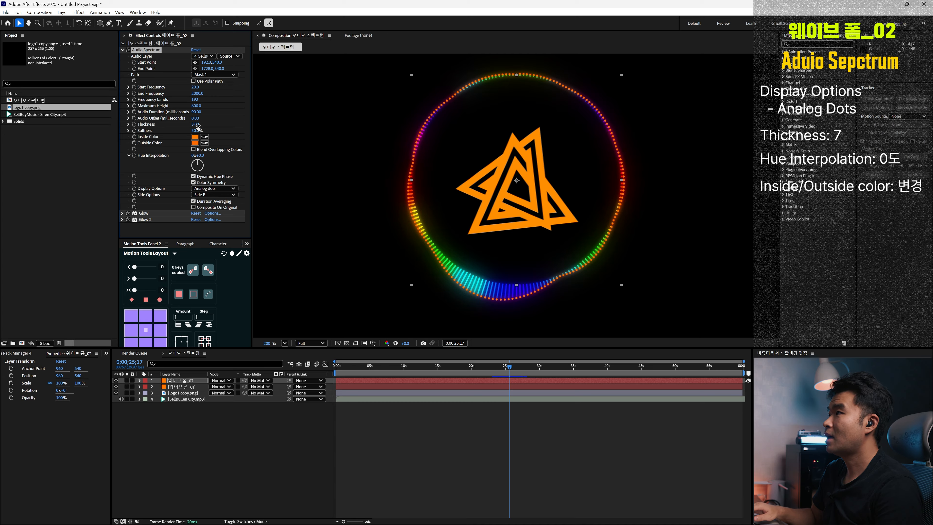
left_click(550, 428)
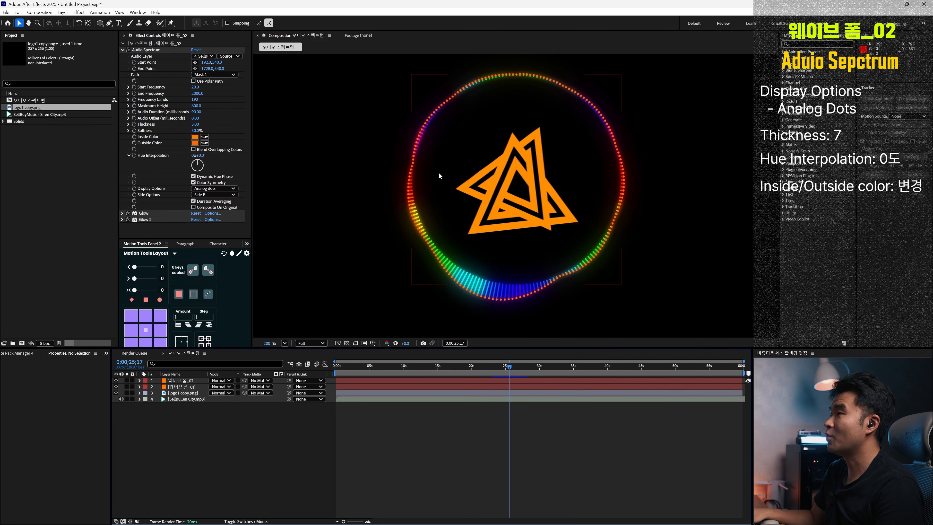
key("space")
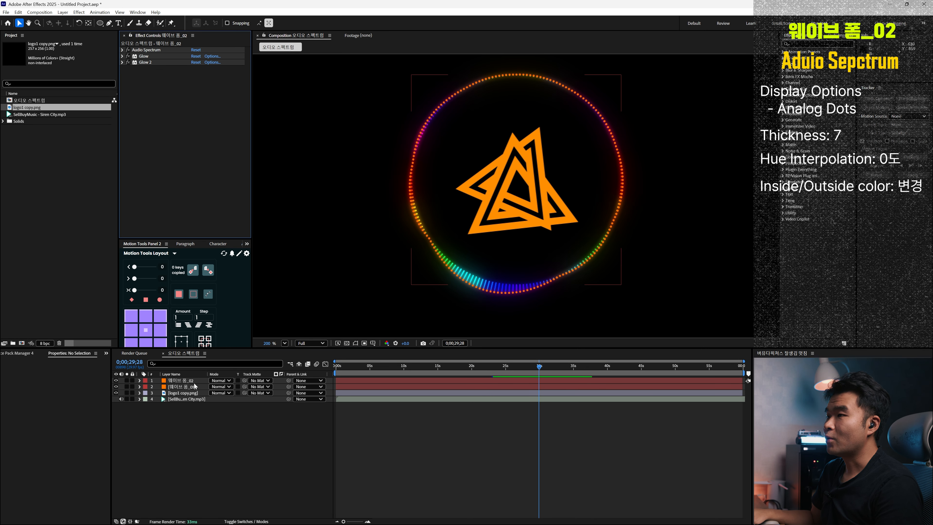
- Duplicate the 웨이브 폼_01 layer, place the copy at the top of the layer stack, and rename it 웨이브 폼_03
left_click(178, 381)
left_click(181, 387)
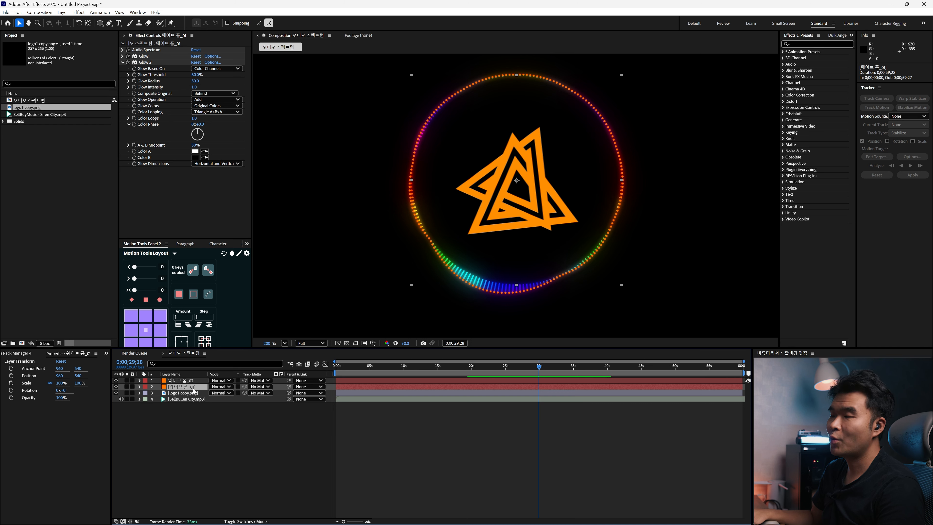
key("ctrl+d")
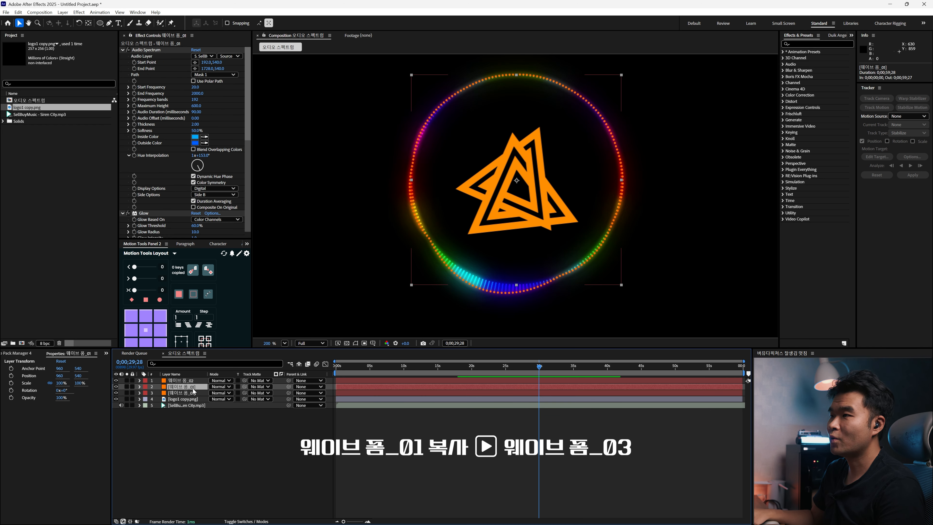
left_click_drag(193, 387, 193, 378)
key("Return")
key("Right")
key("BackSpace")
type("3")
left_click(229, 425)
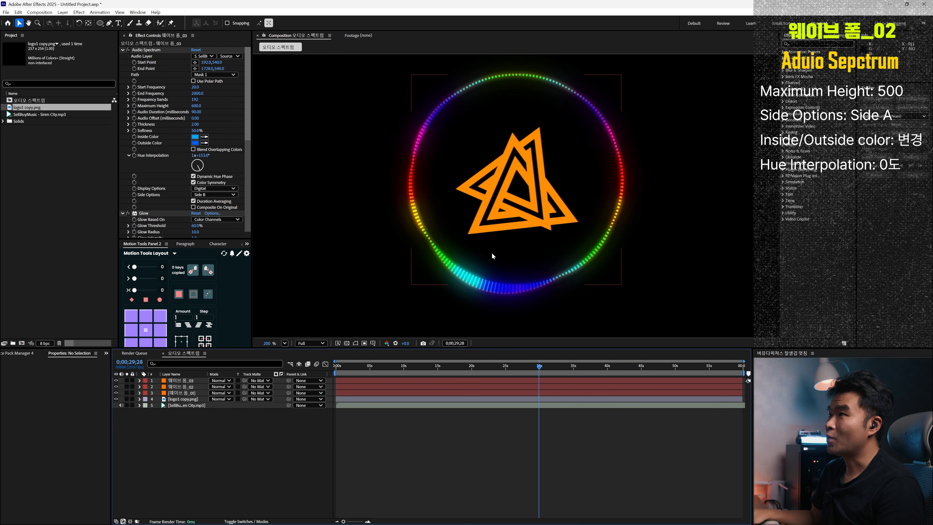
- Collapse both Glow effects on 웨이브 폼_03 and set its Audio Spectrum Side Options to Side A
mouse_move(247, 105)
left_mouse_down()
mouse_move(250, 127)
mouse_move(251, 114)
left_mouse_up()
left_click(123, 195)
left_click(123, 201)
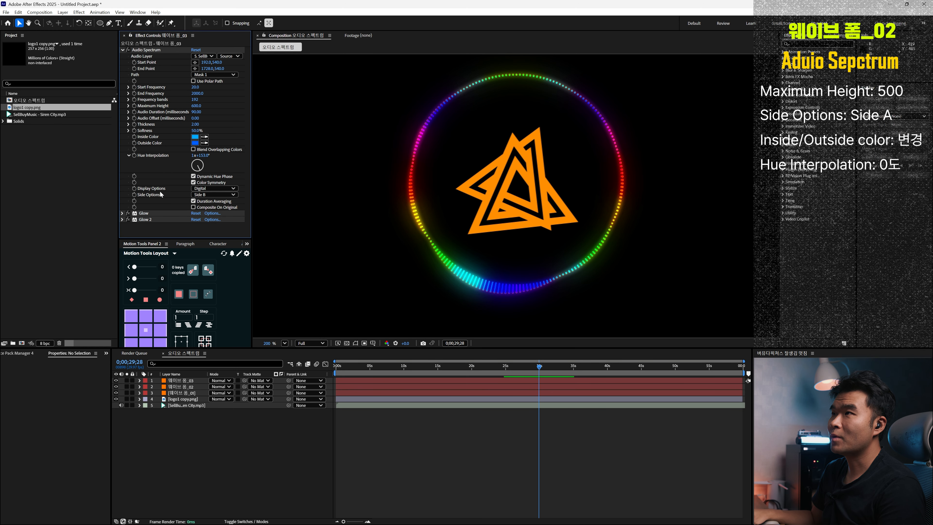
left_click(205, 195)
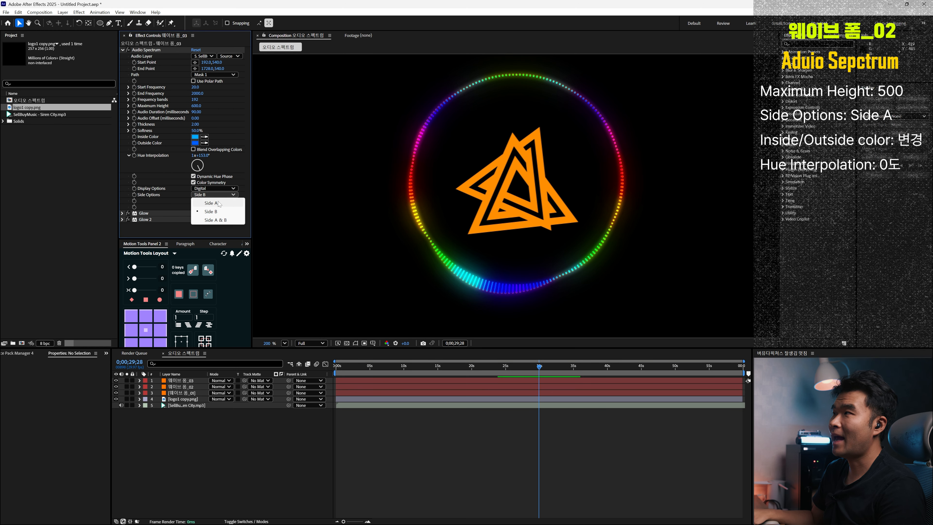
left_click(211, 203)
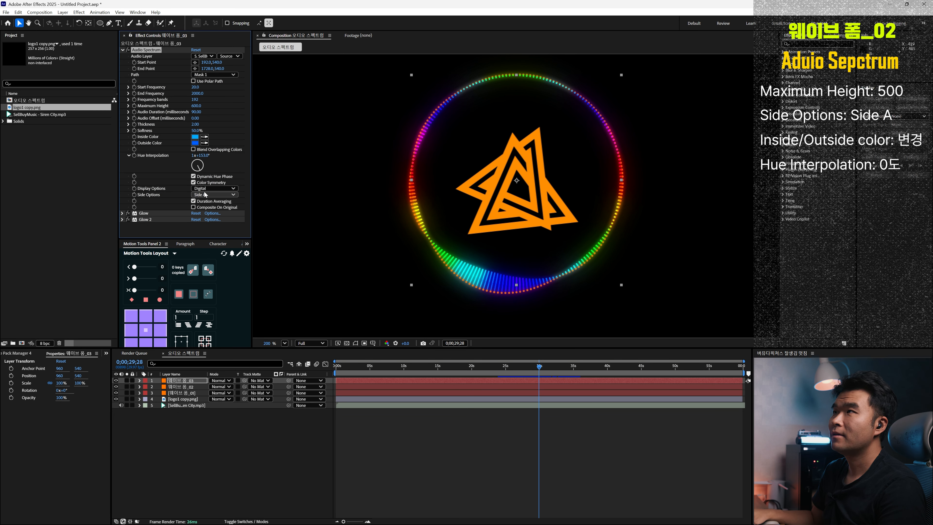
left_click(197, 94)
type("1")
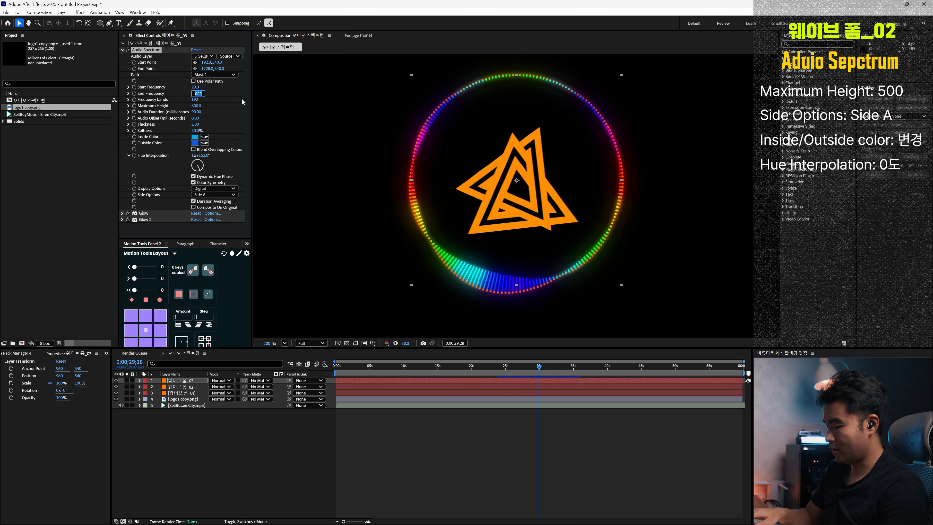
type("000")
left_click(241, 99)
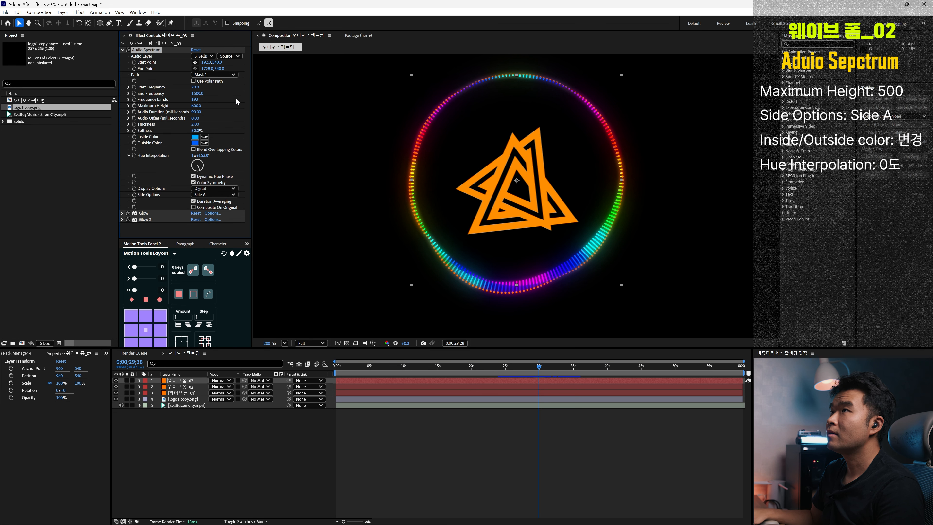
key("ctrl+z")
- Set the 웨이브 폼_03 Audio Spectrum's Maximum Height to 500
left_click(195, 105)
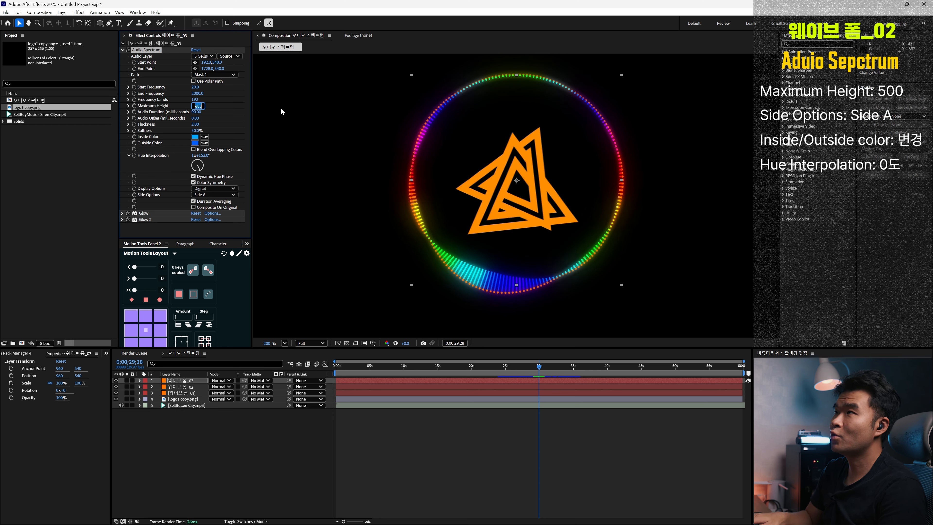
type("500")
key("Return")
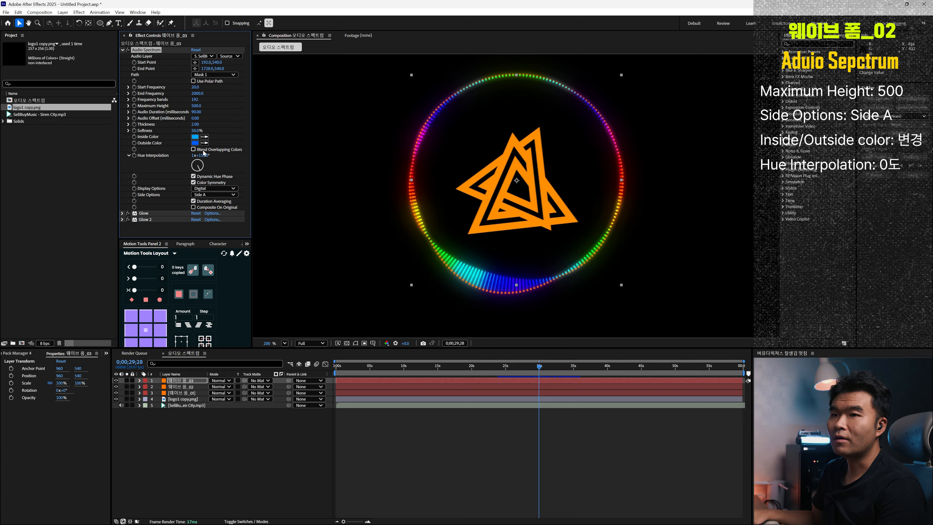
- Set the 웨이브 폼_03 Audio Spectrum's Inside Color to bright green and its Outside Color to yellow-green 98FF00
left_click(196, 139)
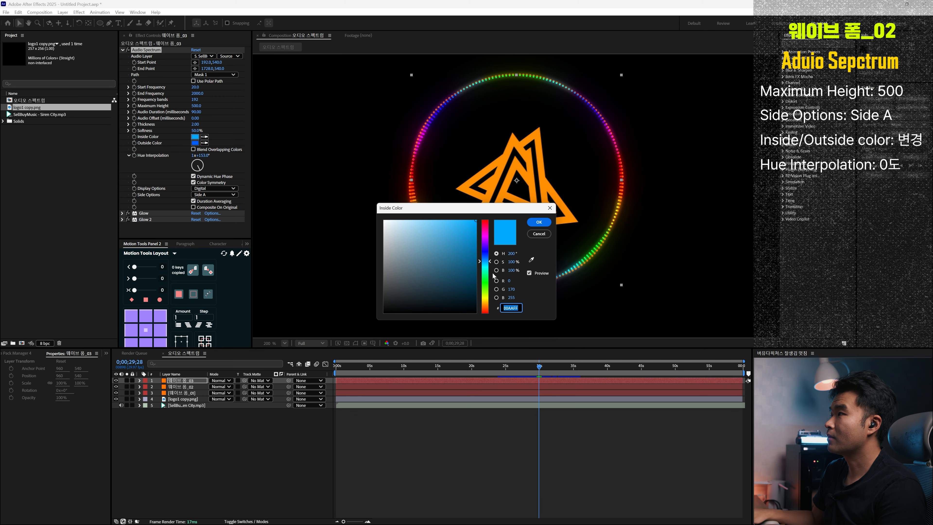
left_click(484, 285)
left_click(539, 222)
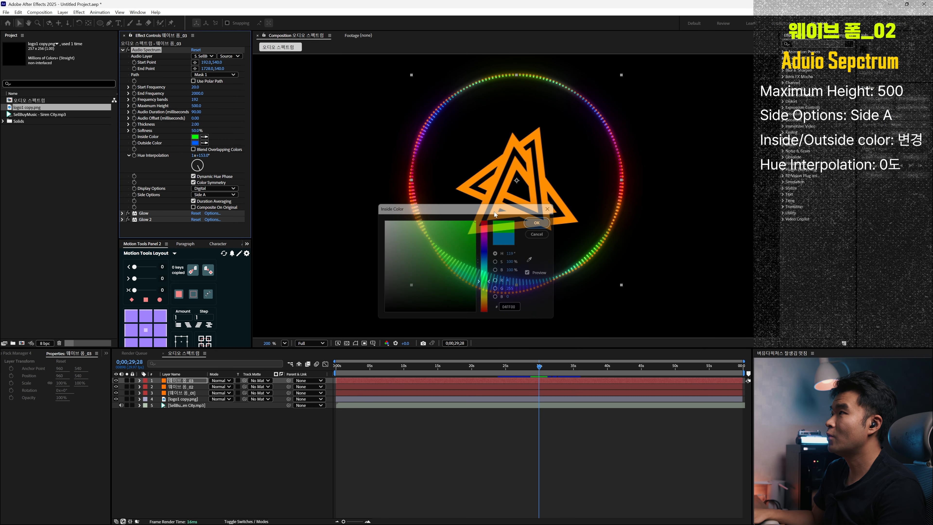
left_click(195, 143)
left_click(485, 291)
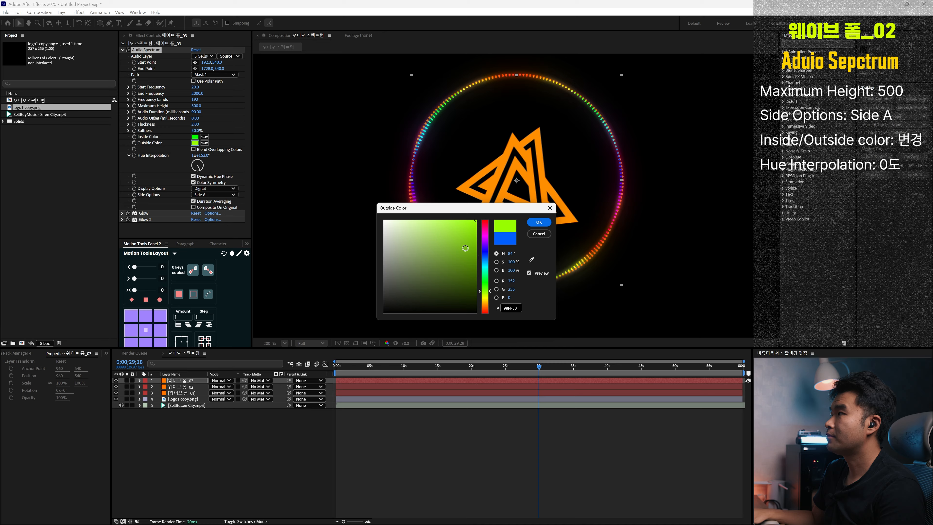
left_click(539, 222)
- Set the 웨이브 폼_03 Audio Spectrum's Hue Interpolation to 0x+0.0° and play the composition from near the start to preview it
left_click(206, 157)
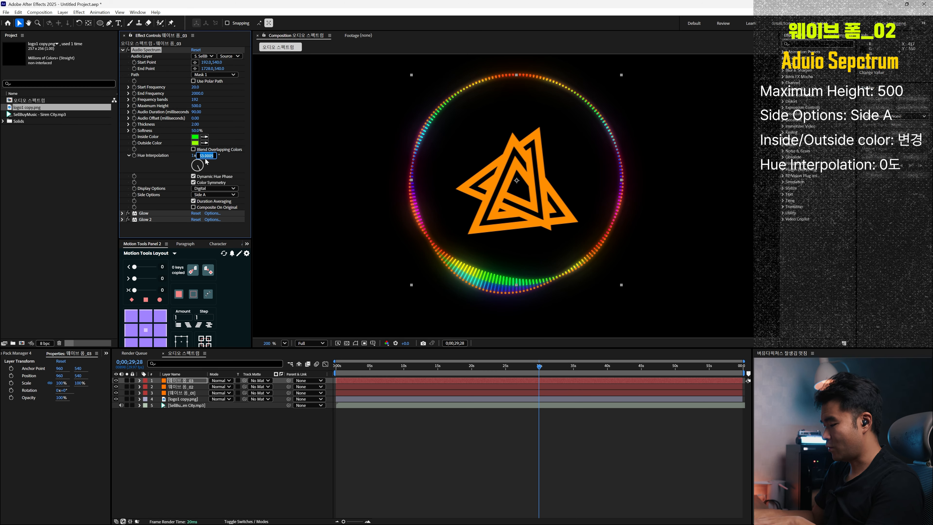
type("0")
key("Return")
left_click(460, 420)
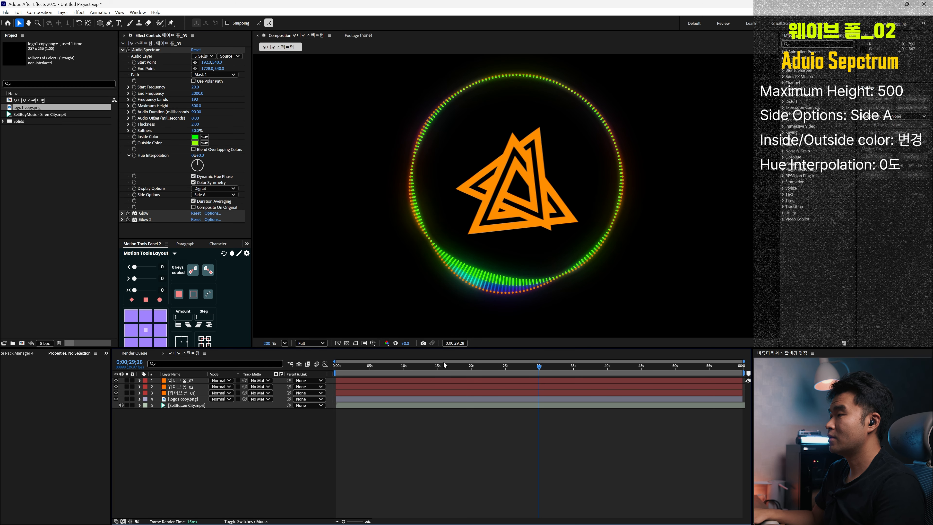
left_click_drag(401, 366, 353, 366)
key("space")
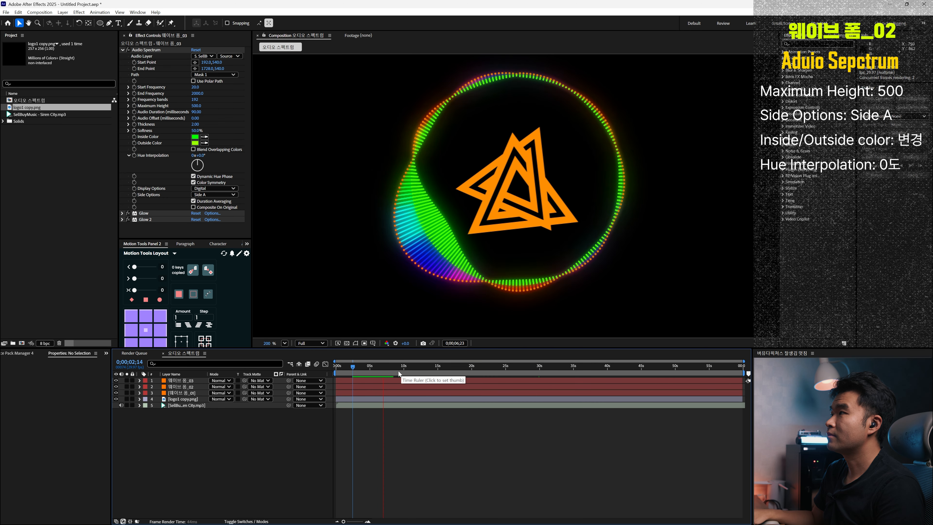
key("space")
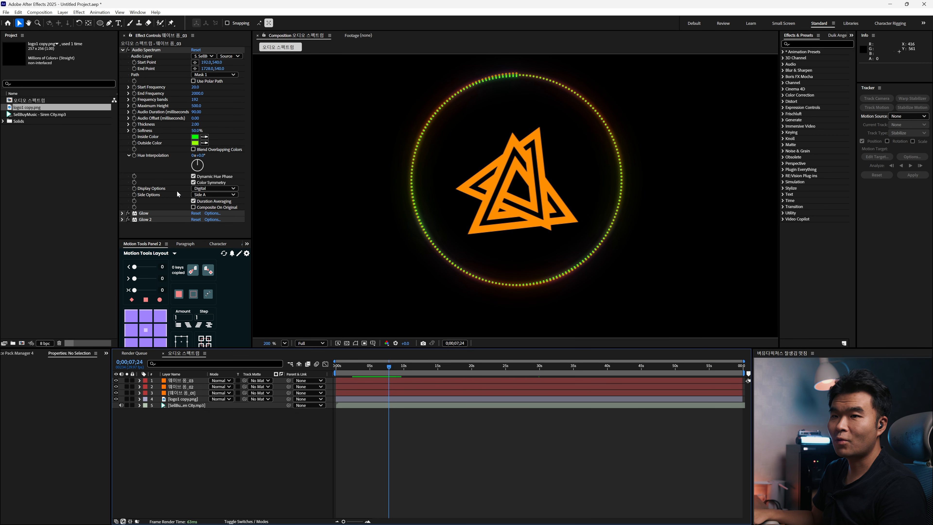
- Collapse the 웨이브 폼_03 Audio Spectrum, duplicate 웨이브 폼_01 to the top of the layer stack, and rename the copy 웨이브 폼_04
scroll(404, 154, "down", 2)
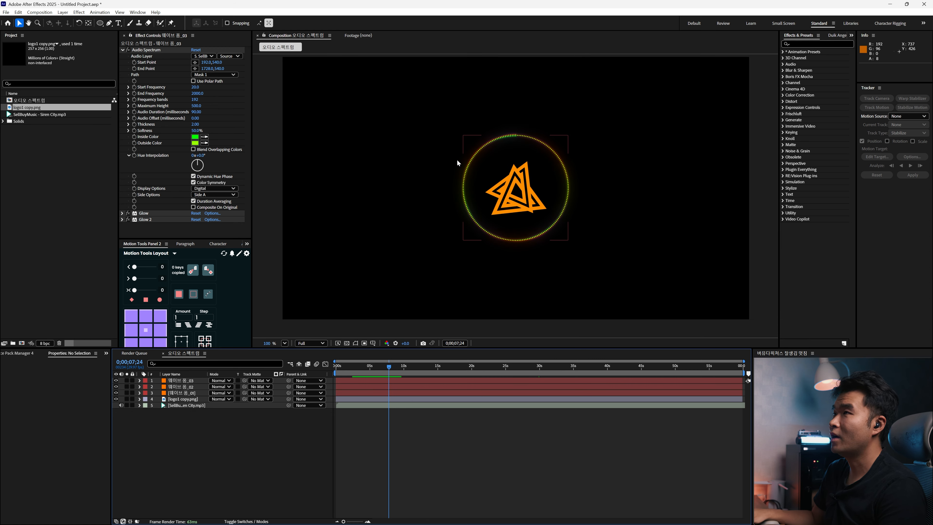
left_click(123, 51)
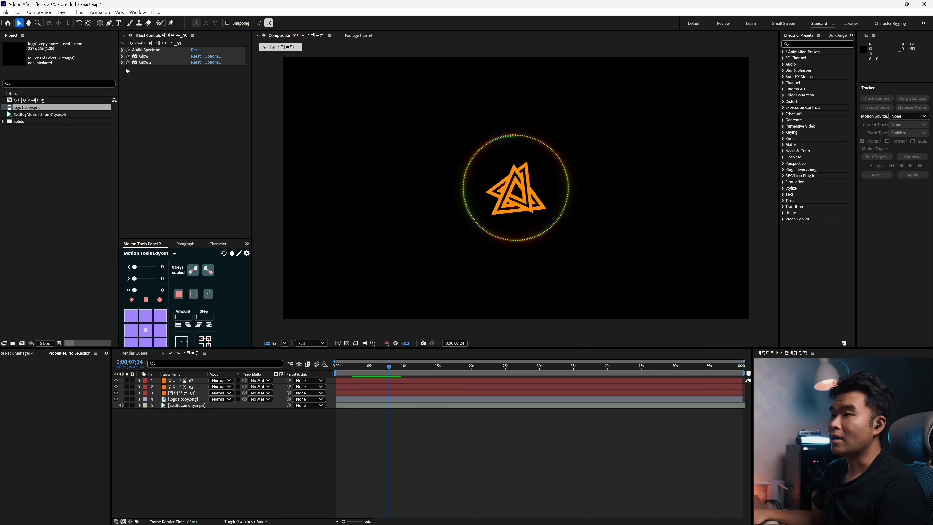
left_click(188, 394)
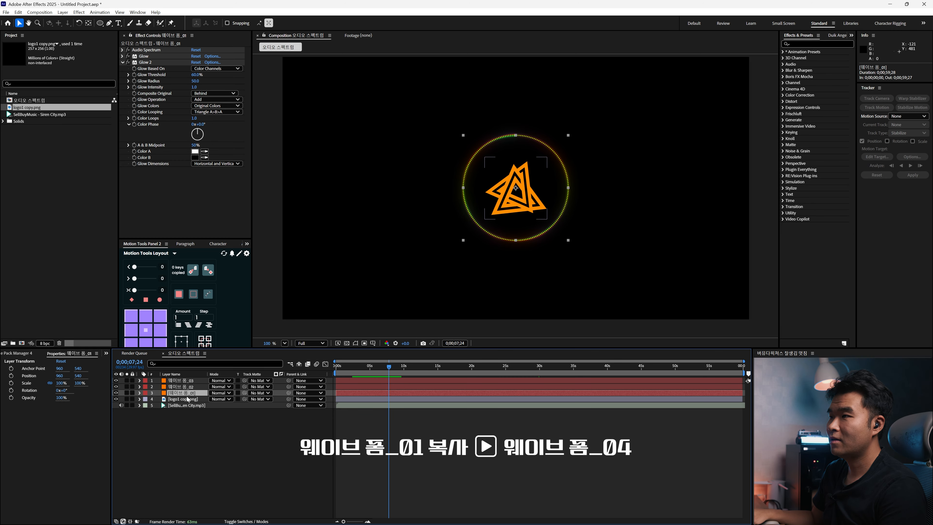
key("ctrl+d")
left_click_drag(188, 394, 190, 382)
key("Return")
key("Right")
key("BackSpace")
type("4")
left_click(234, 435)
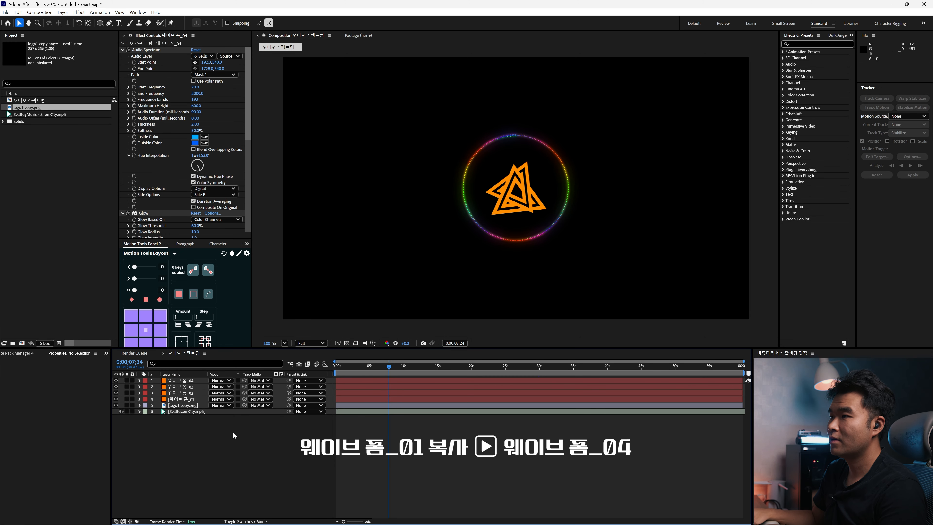
- Set the 웨이브 폼_04 Audio Spectrum's Maximum Height to 1000 and its Frequency bands to 384
left_click(186, 382)
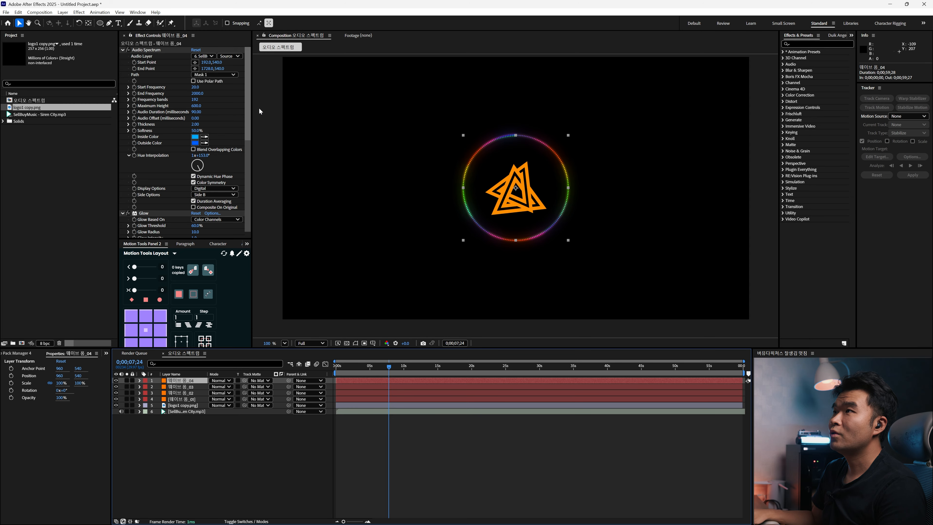
left_click(198, 106)
type("100")
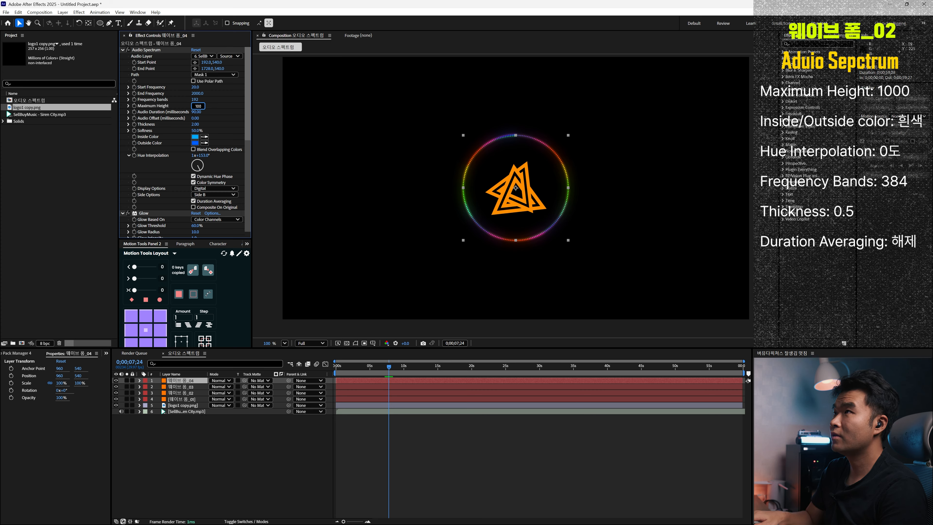
type("0")
key("Return")
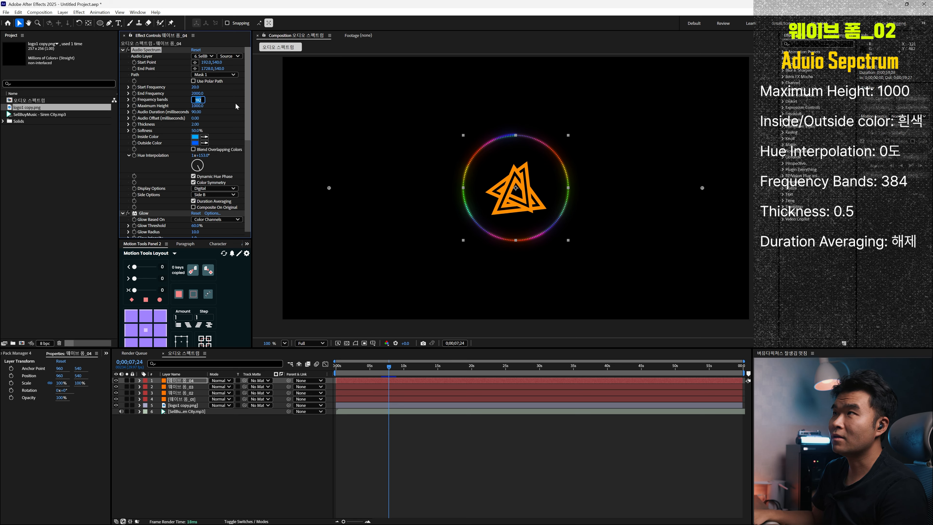
type("384")
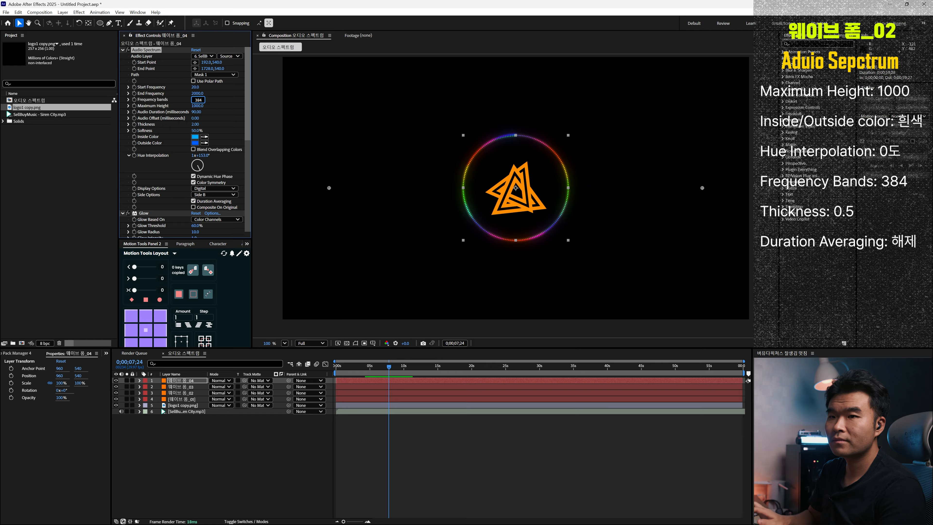
key("Return")
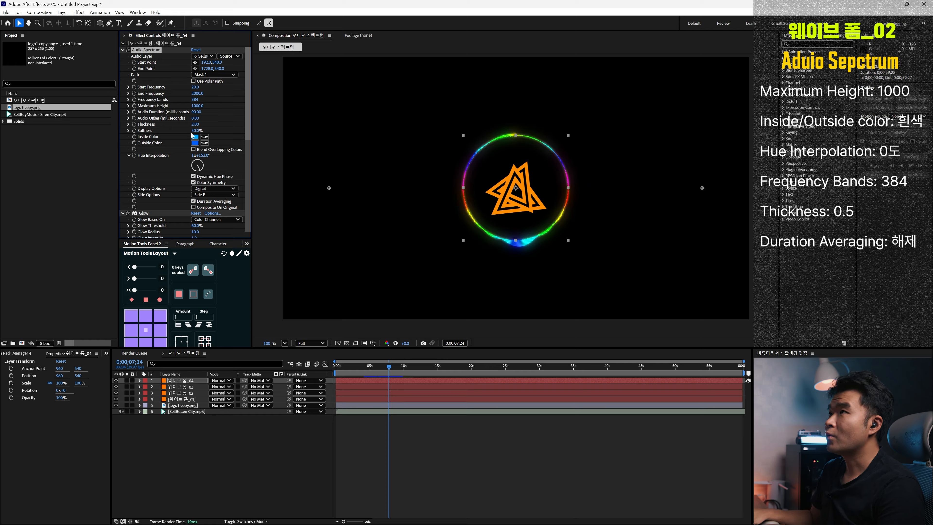
- Set both the Inside Color and Outside Color of the 웨이브 폼_04 Audio Spectrum to white
left_click(195, 138)
left_click_drag(418, 264, 381, 218)
left_click(538, 223)
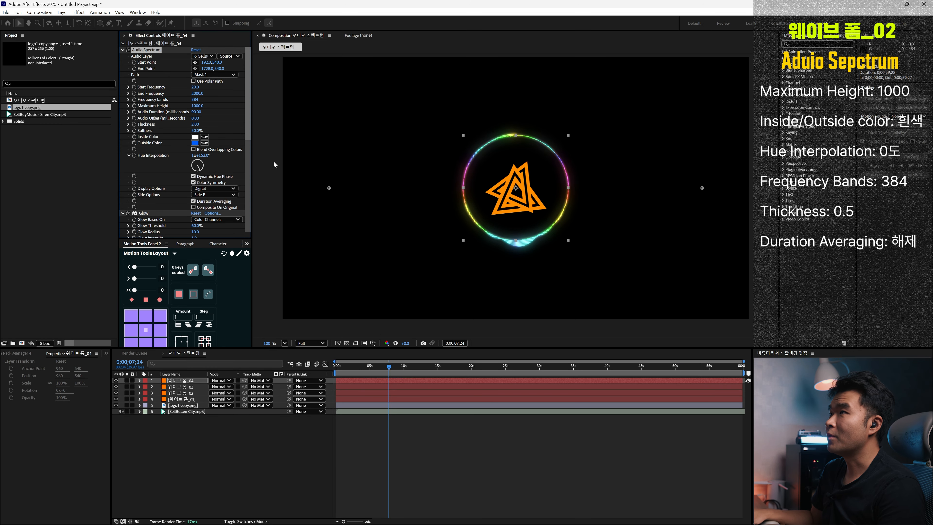
left_click(194, 143)
left_click(382, 219)
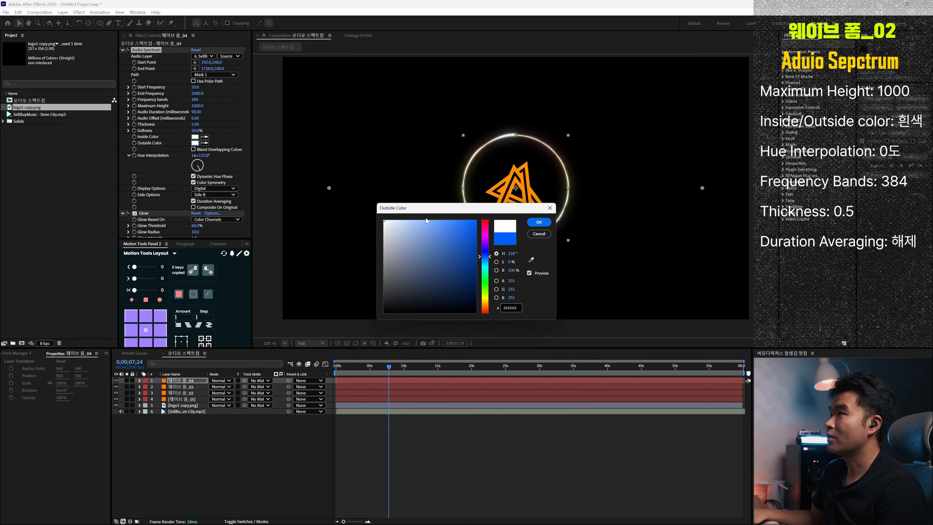
left_click(538, 223)
- Set the 웨이브 폼_04 Audio Spectrum's Hue Interpolation to 0x+0.0° and deselect the layer
left_click(200, 156)
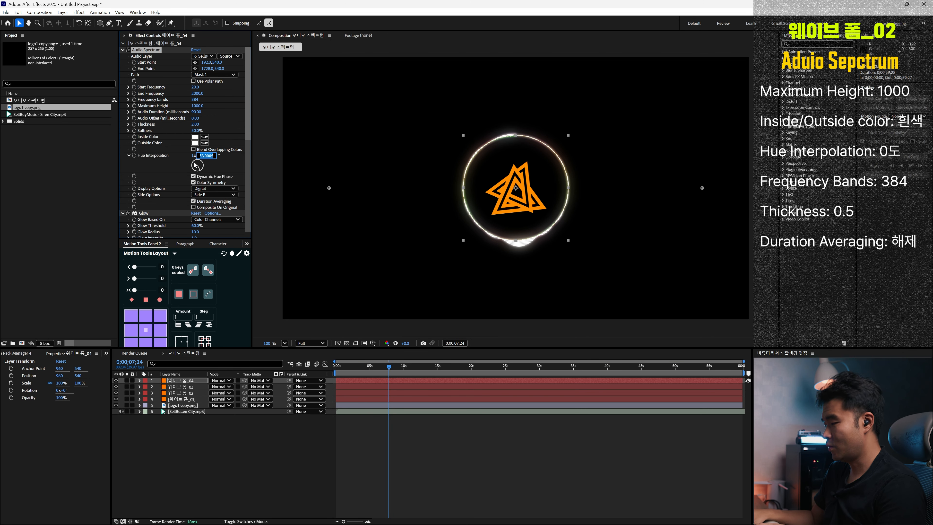
type("0")
left_click(193, 156)
type("0")
key("Return")
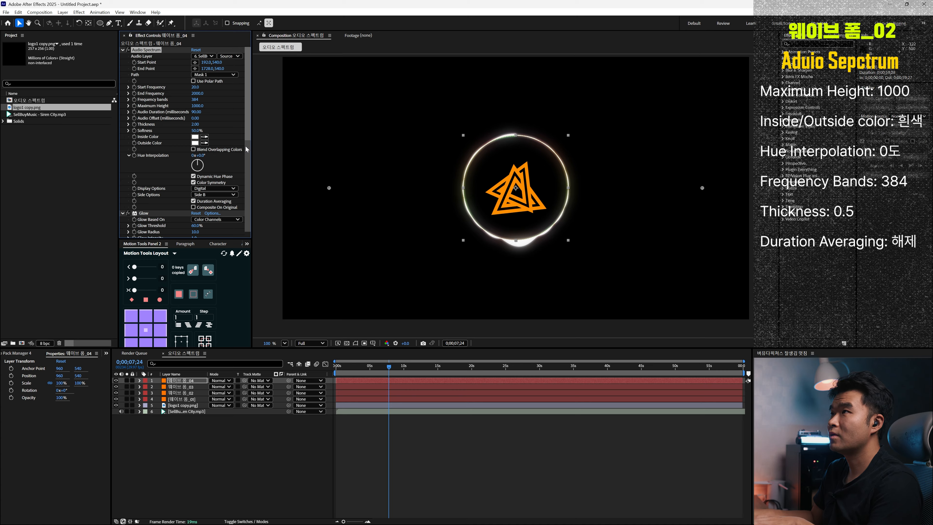
left_click(538, 450)
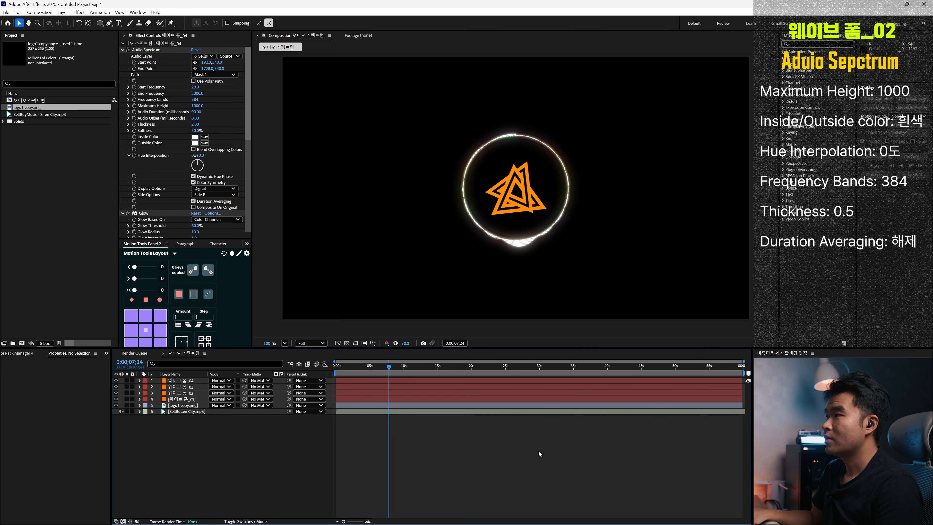
- Preview the white waveform, turn off Duration Averaging for the 웨이브 폼_04 Audio Spectrum, and play the composition again
key("space")
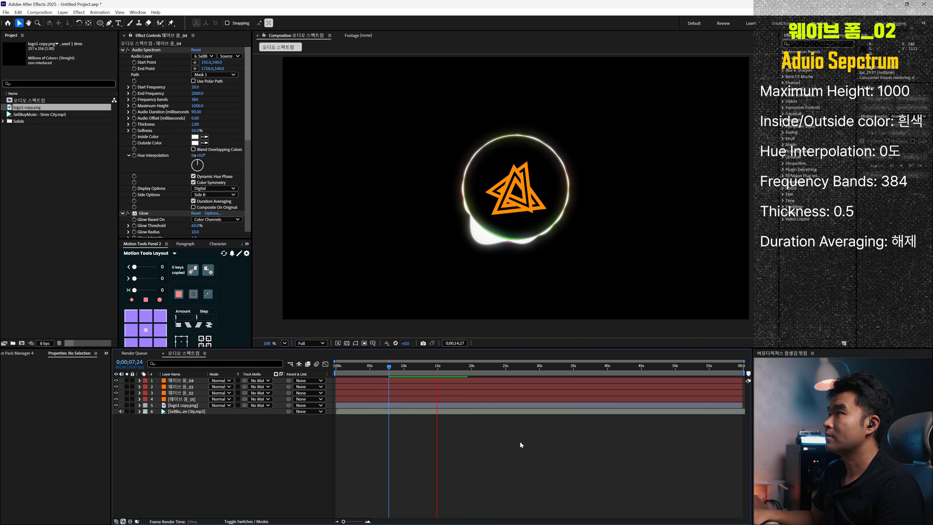
key("space")
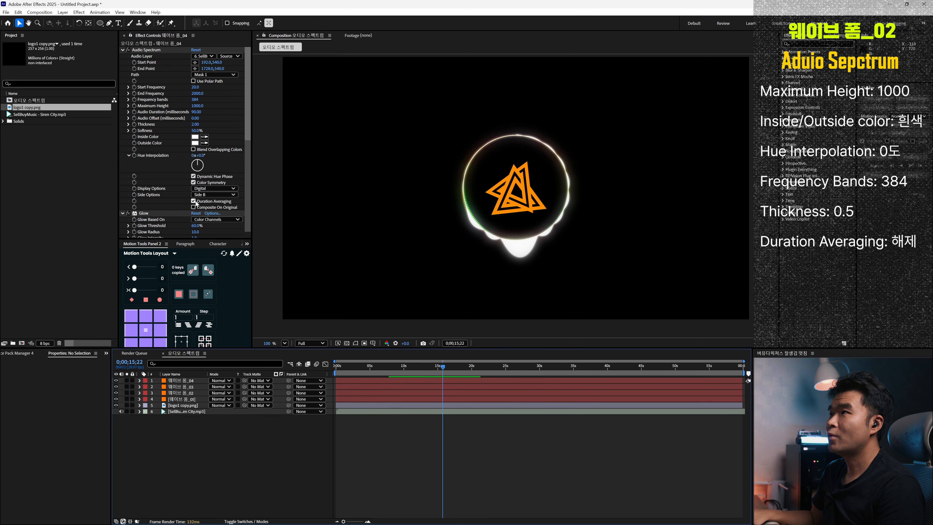
left_click(193, 202)
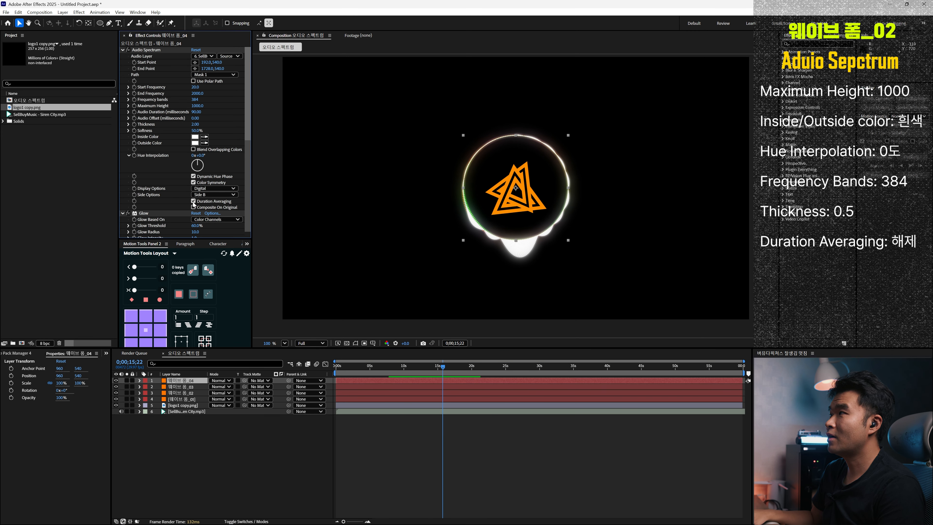
key("space")
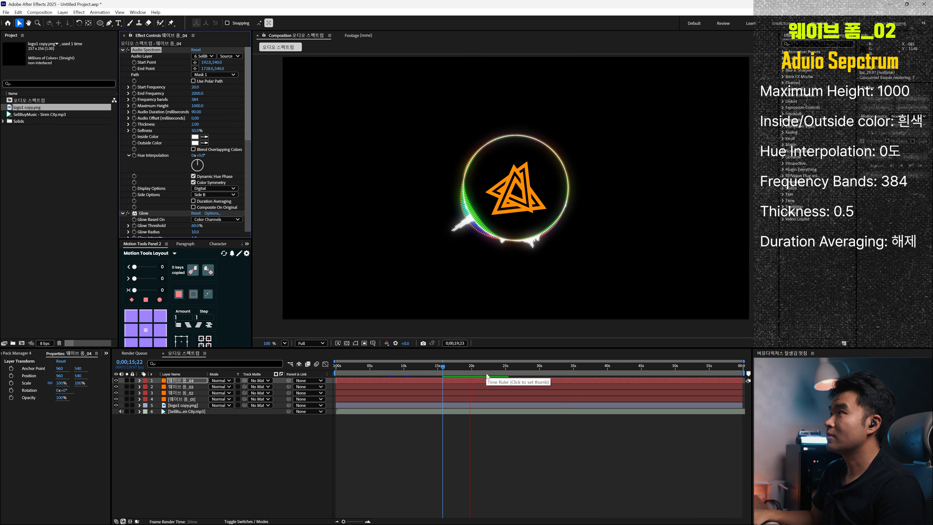
- Stop the preview, set the 웨이브 폼_04 Audio Spectrum's Thickness to 0.5, and scrub the timeline to check the thinner lines
key("space")
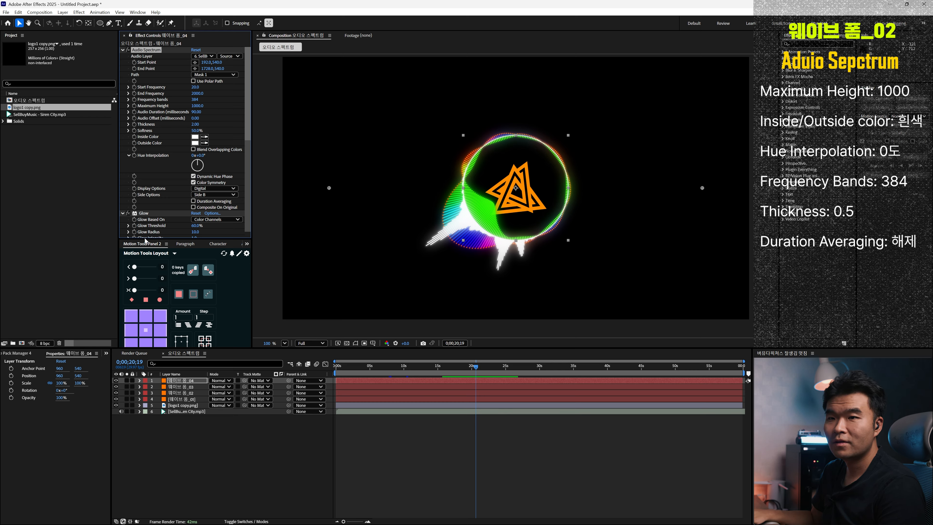
left_click(196, 125)
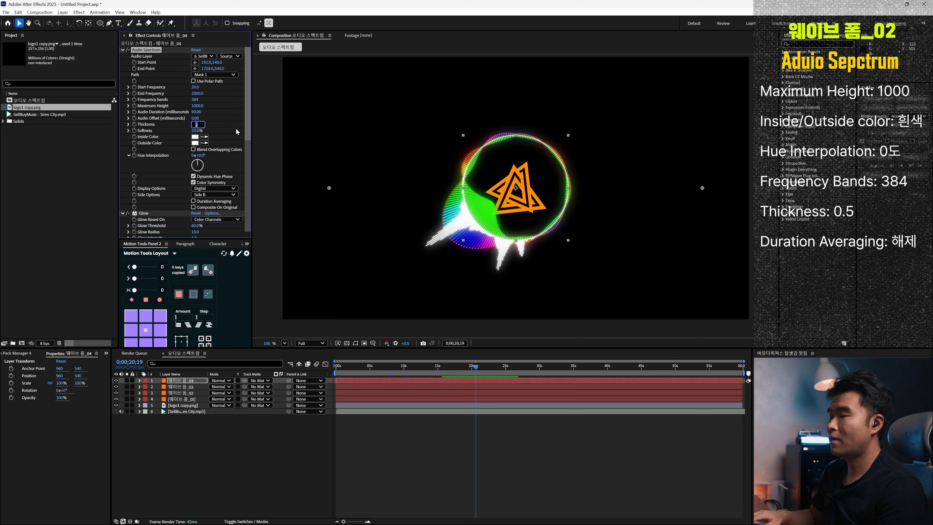
type("0.5")
key("Return")
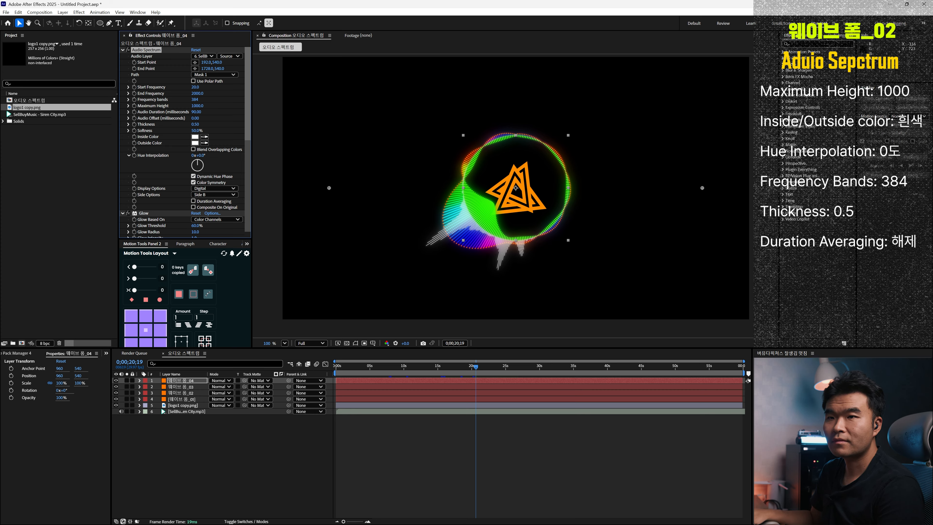
mouse_move(476, 369)
left_mouse_down()
mouse_move(463, 369)
mouse_move(486, 372)
mouse_move(477, 380)
left_mouse_up()
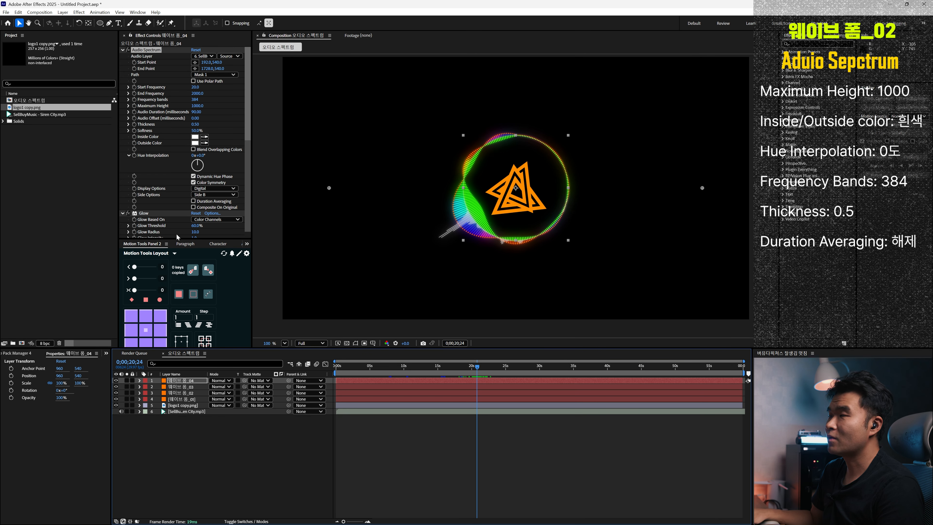
- Set the 웨이브 폼_03 Audio Spectrum's Frequency bands to 1700 and scrub the timeline to check the waveform
left_click(191, 388)
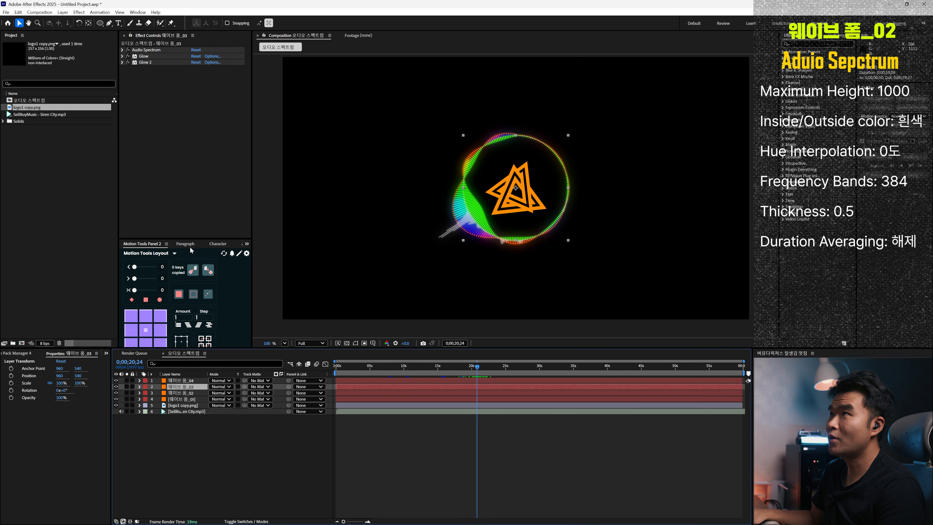
left_click(122, 51)
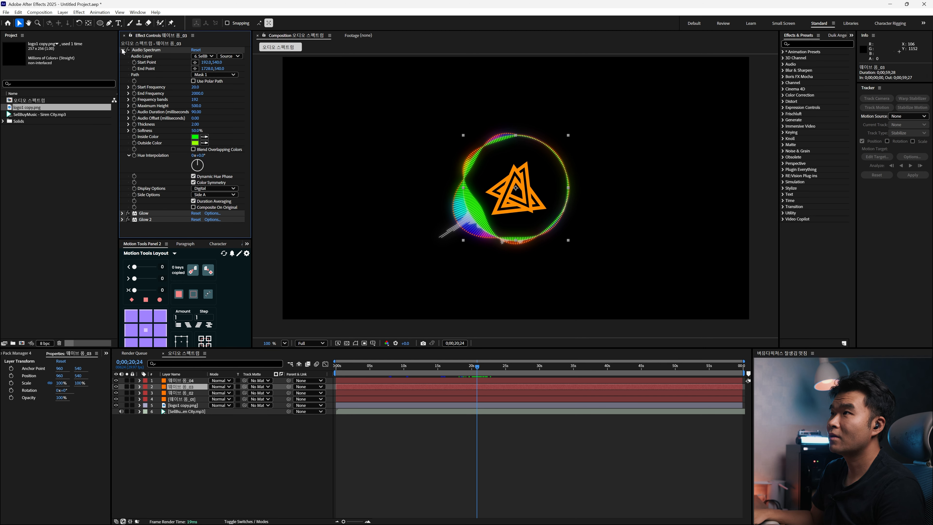
left_click(122, 50)
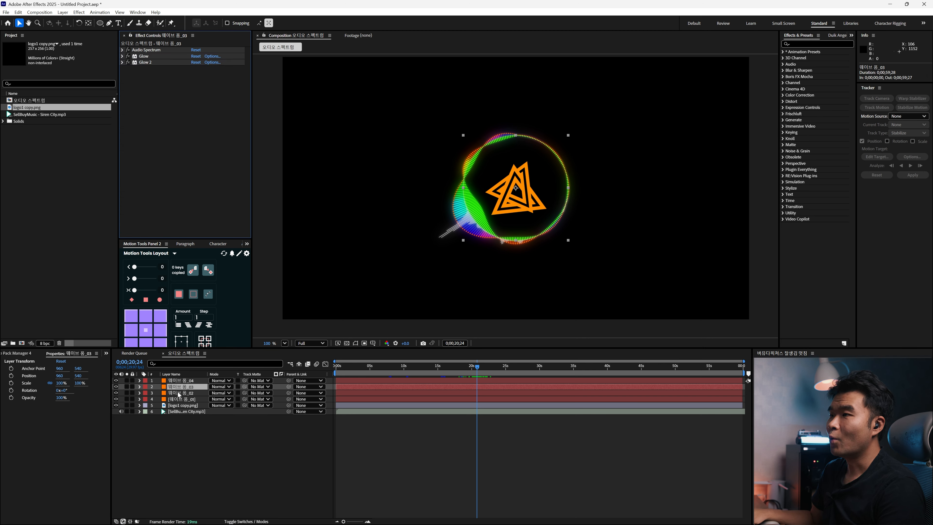
left_click(185, 388)
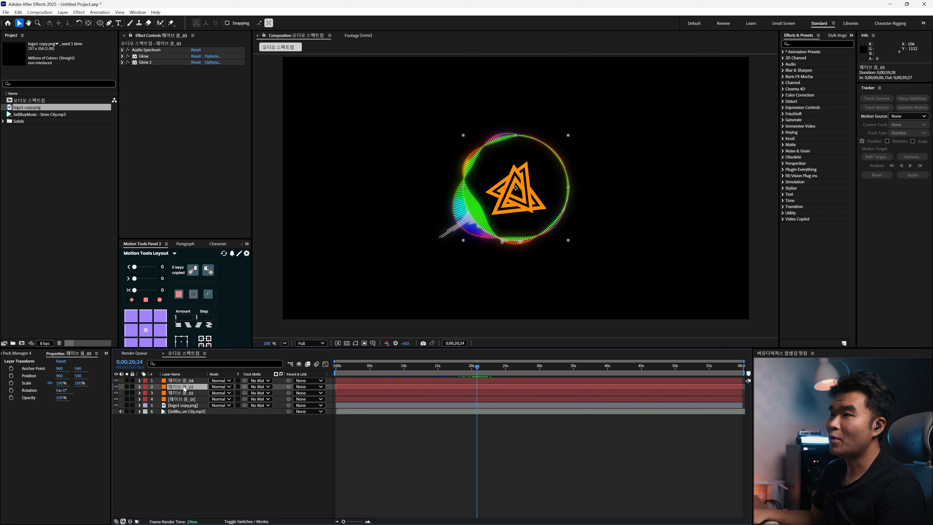
left_click(122, 50)
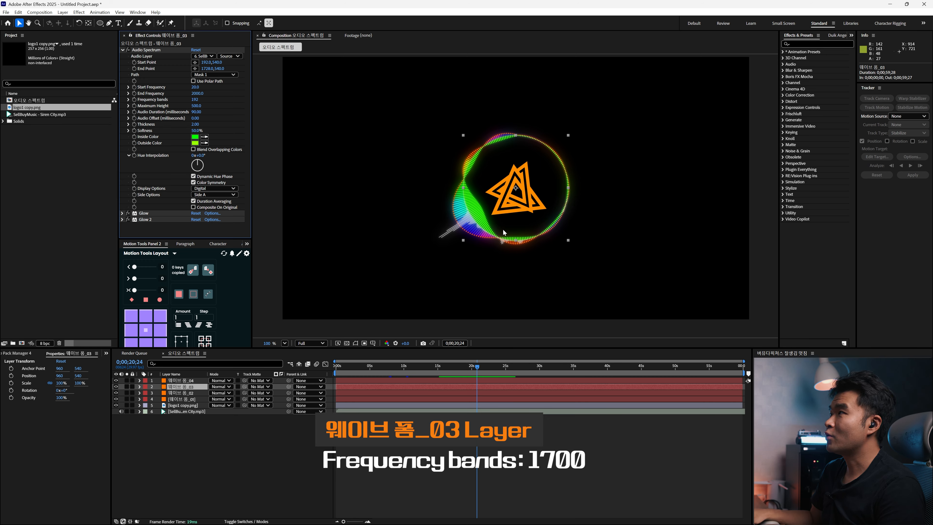
left_click(195, 100)
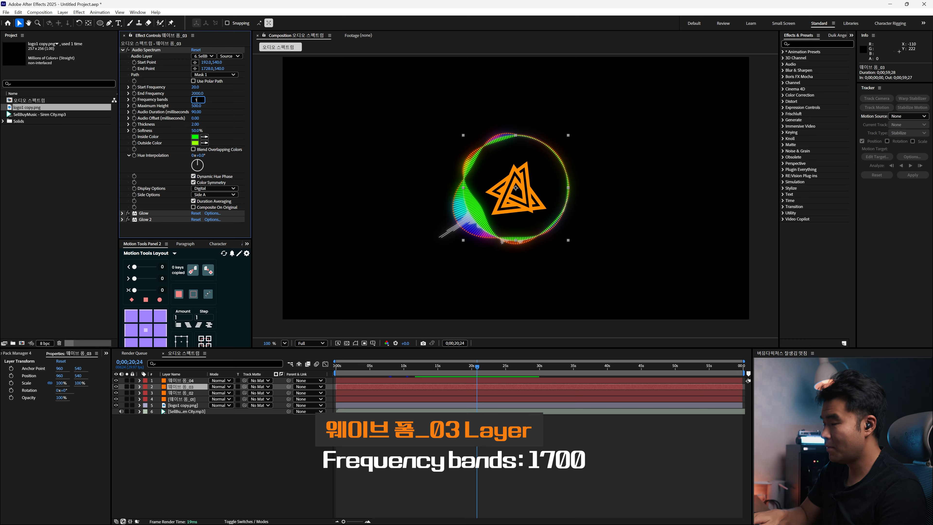
type("1700")
key("Return")
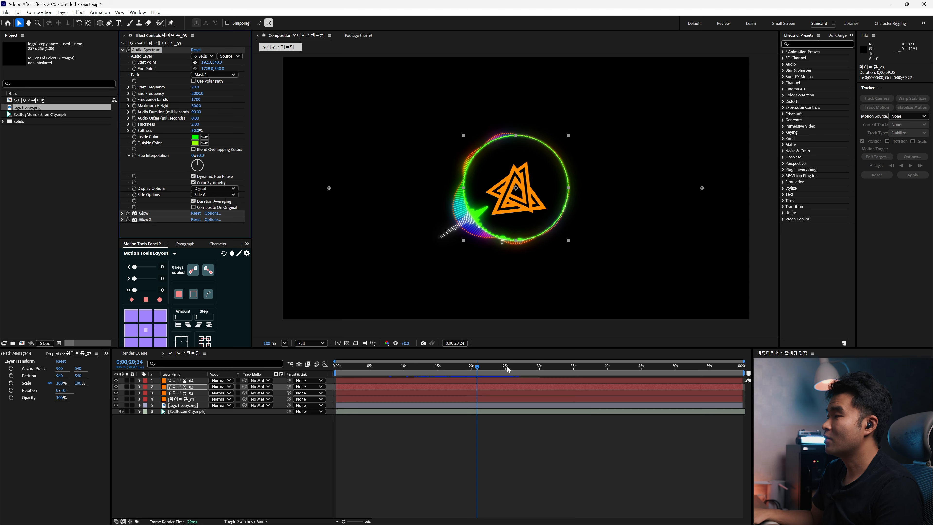
mouse_move(443, 368)
left_mouse_down()
mouse_move(580, 371)
mouse_move(457, 370)
left_mouse_up()
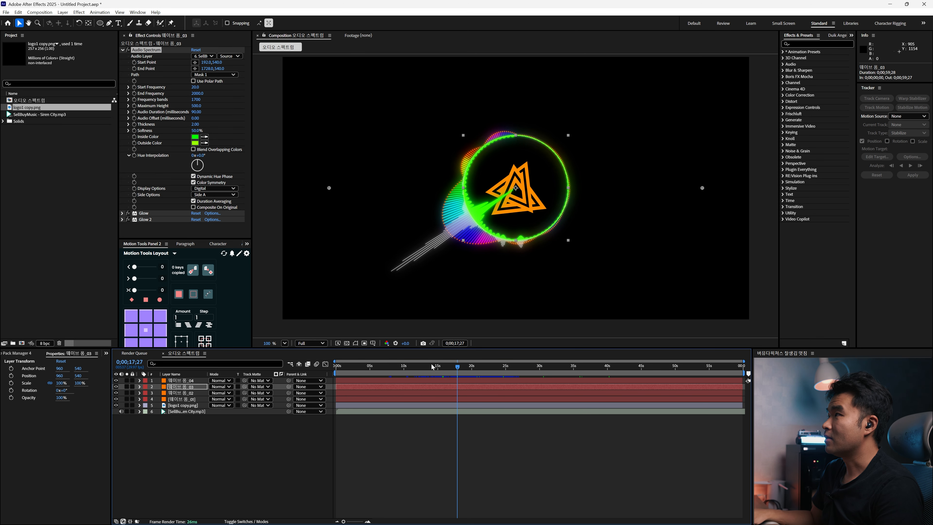
- Set the 웨이브 폼_03 Audio Spectrum's Inside Color to magenta and its Outside Color to dark purple
left_click(195, 137)
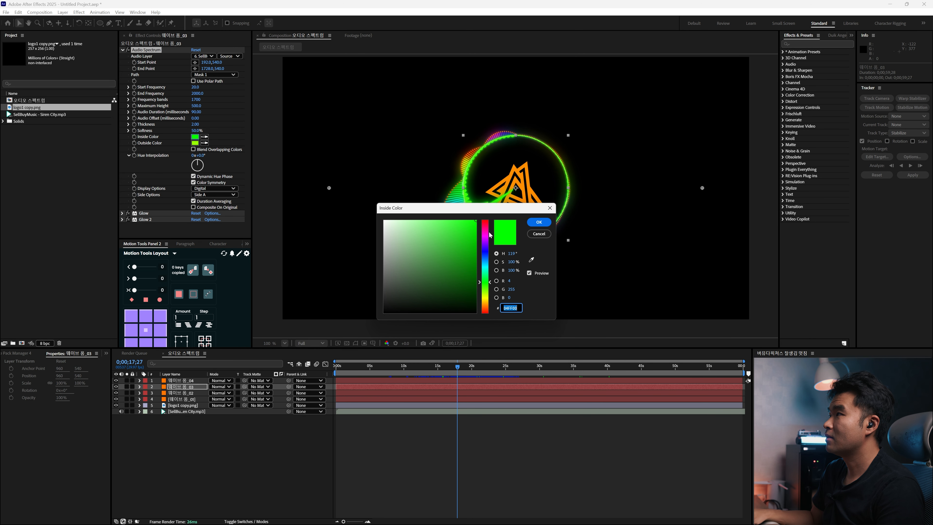
left_click(490, 313)
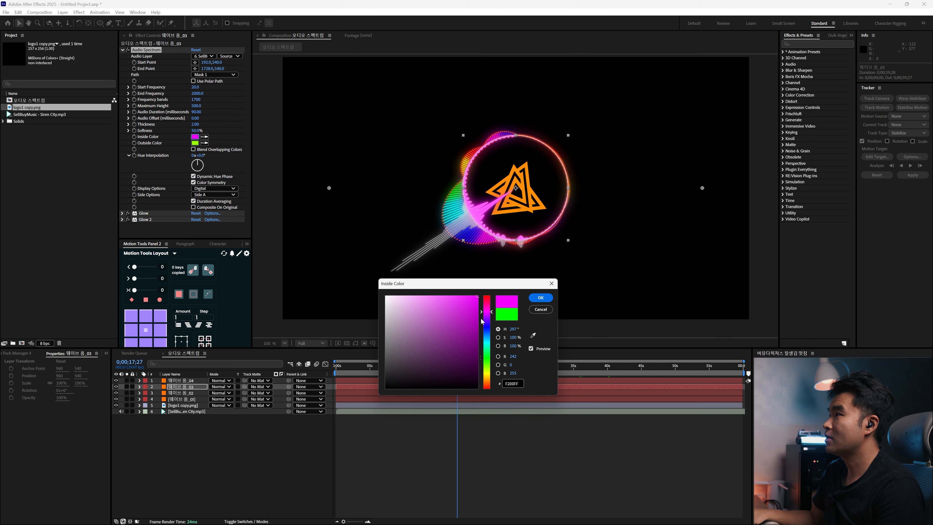
left_click(541, 298)
left_click(196, 143)
left_click(485, 291)
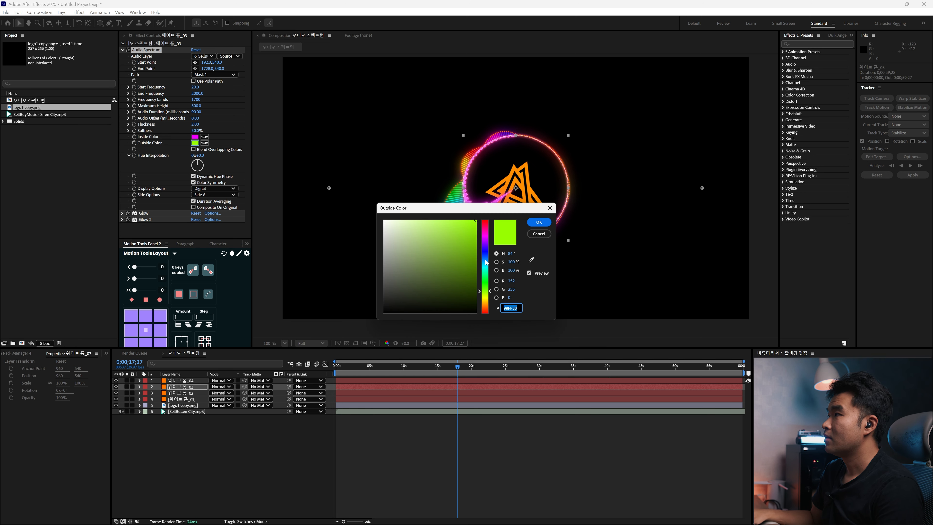
left_click(485, 239)
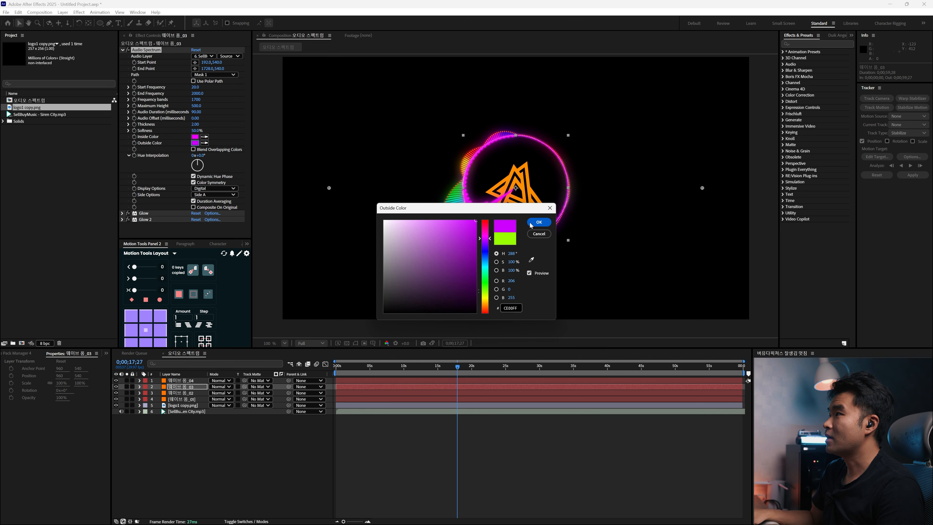
left_click(476, 291)
left_click(539, 222)
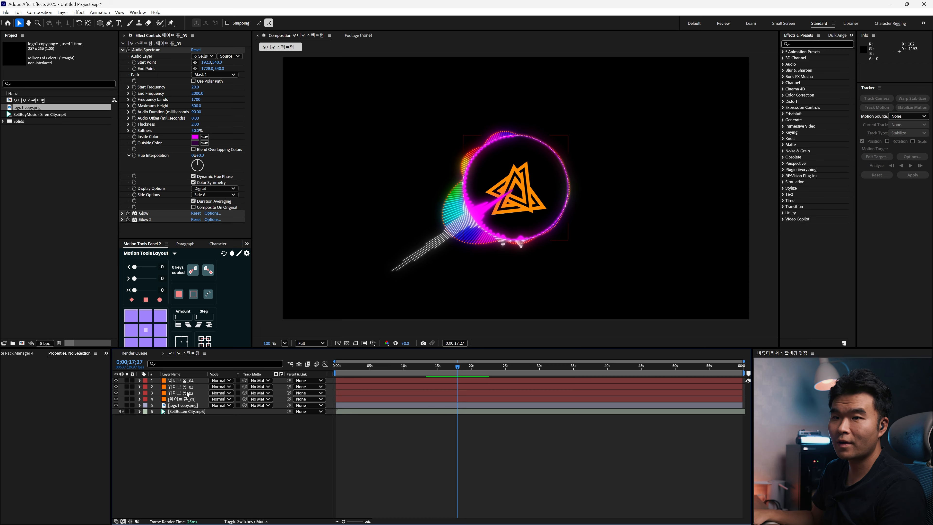
- Duplicate the 웨이브 폼_04 layer and set the copy's Audio Spectrum Display Options to Analog dots
left_click(194, 382)
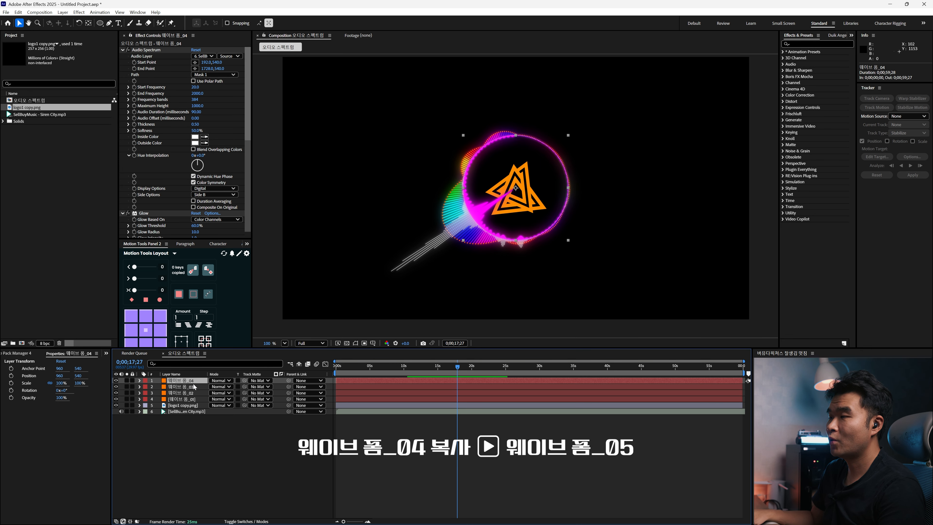
key("ctrl+d")
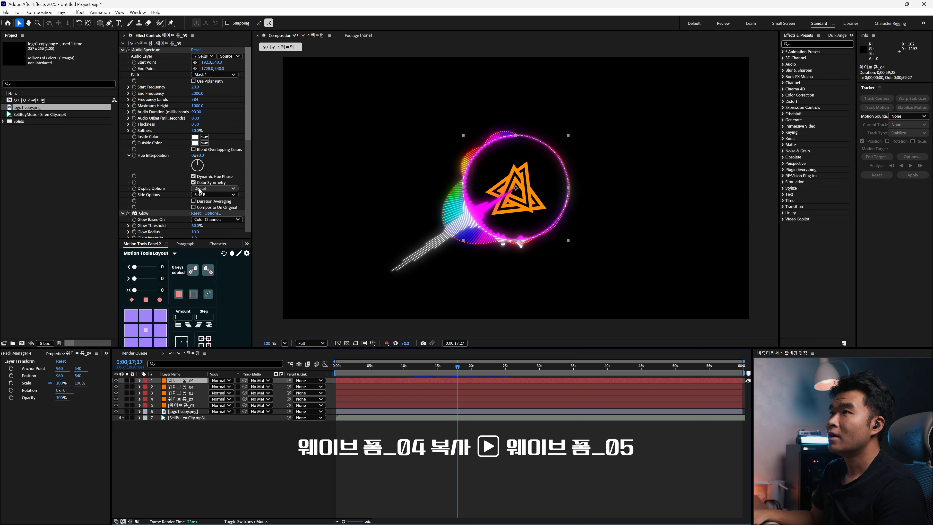
left_click(206, 192)
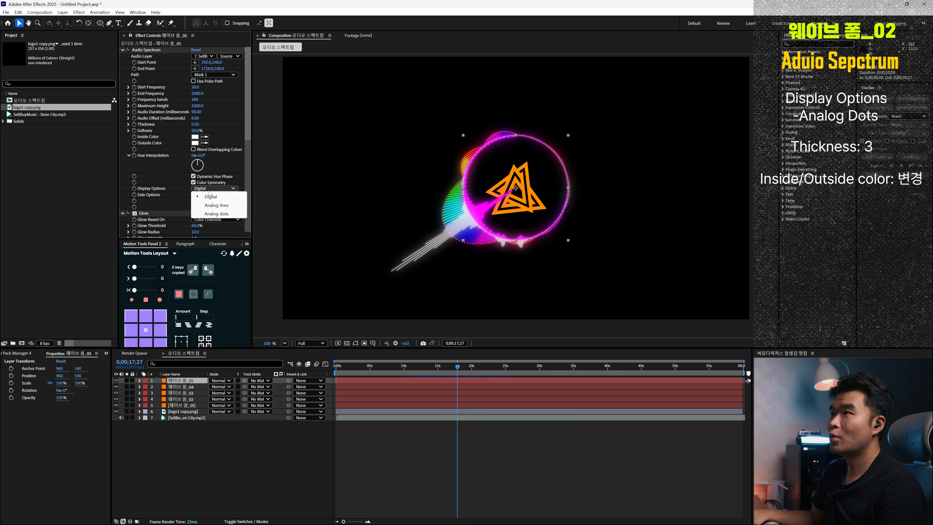
left_click(226, 216)
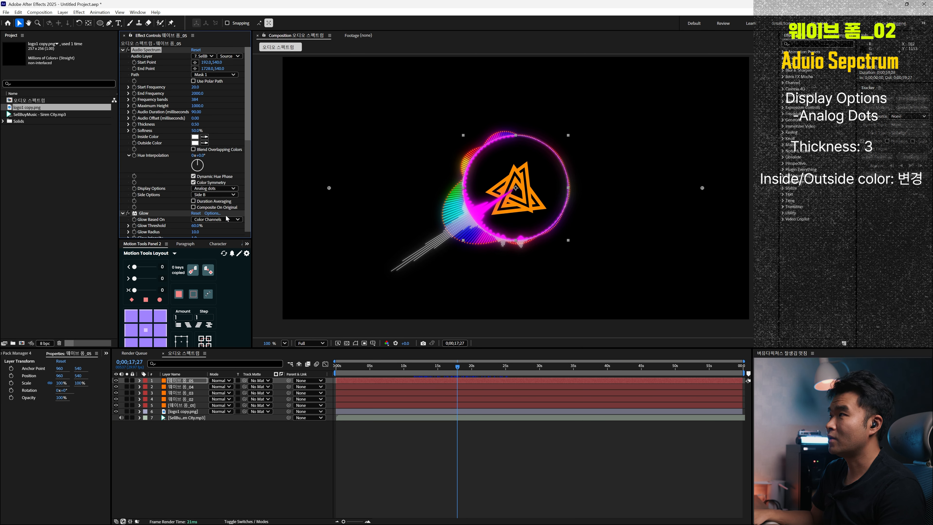
- Set the Thickness of the 웨이브 폼_05 Audio Spectrum to 3
left_click_drag(199, 125, 243, 123)
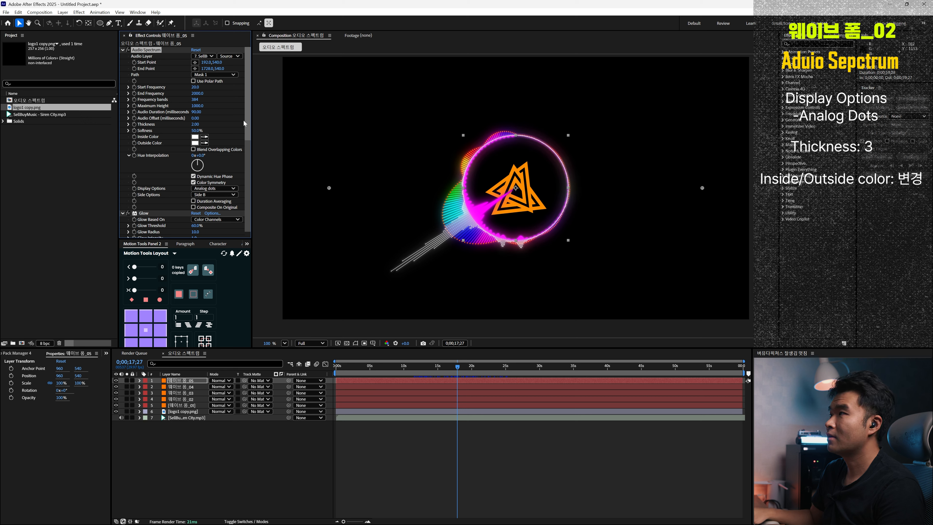
left_click(195, 125)
type("3")
key("Return")
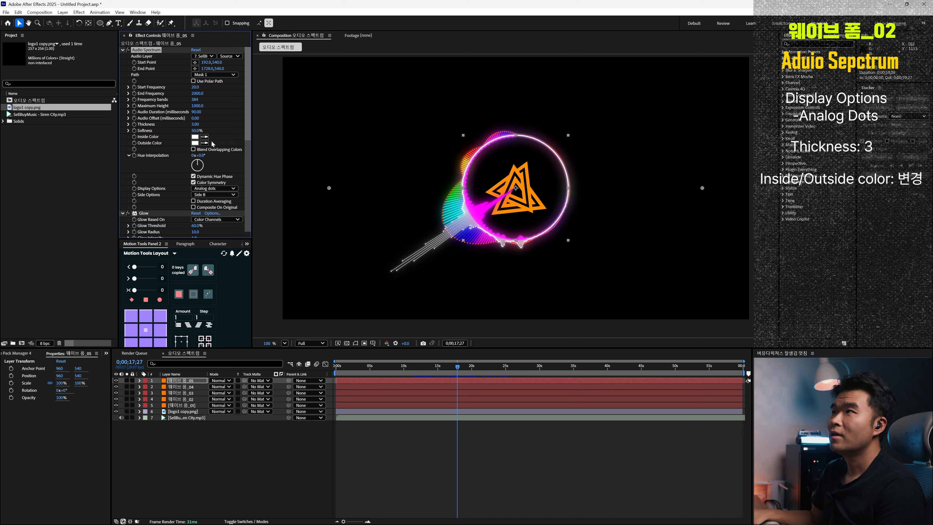
- Set the 웨이브 폼_05 Audio Spectrum's Inside Color to yellow-green and its Outside Color to green
left_click(195, 137)
left_click_drag(499, 216, 498, 241)
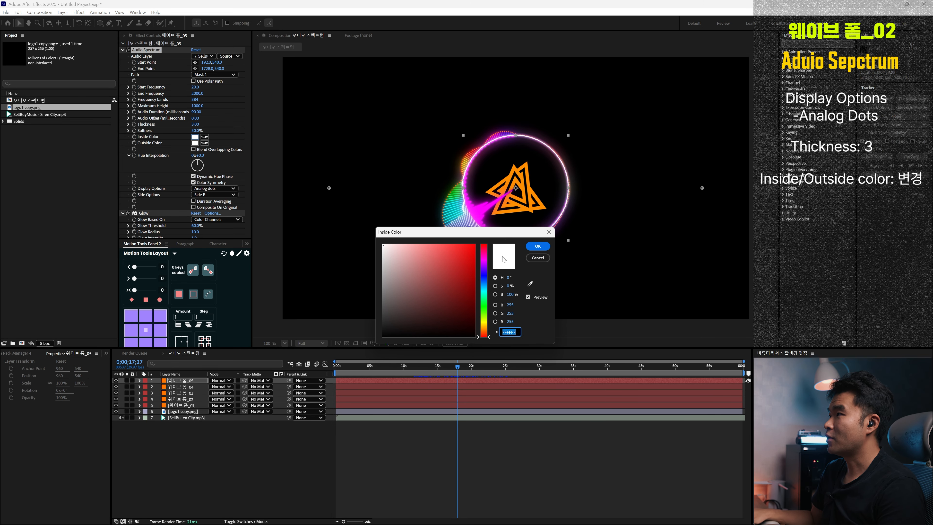
left_click_drag(486, 320, 485, 306)
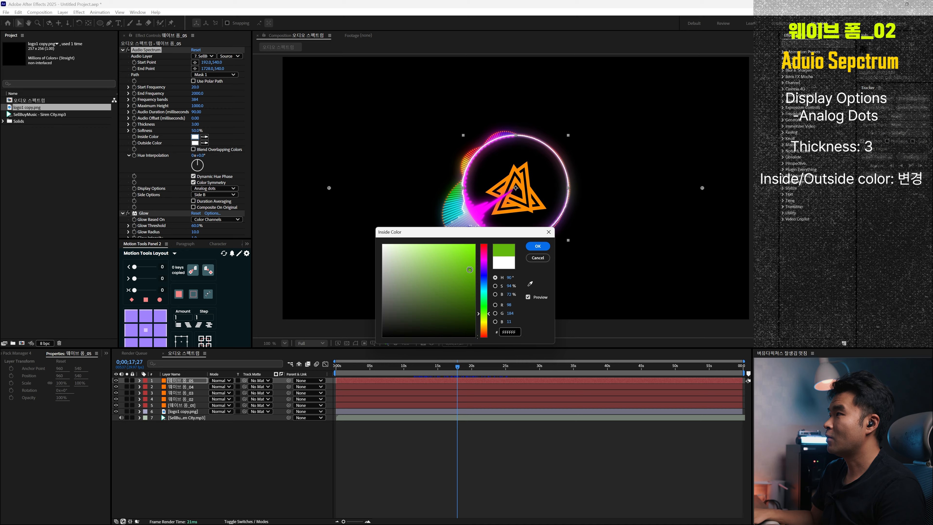
left_click(537, 246)
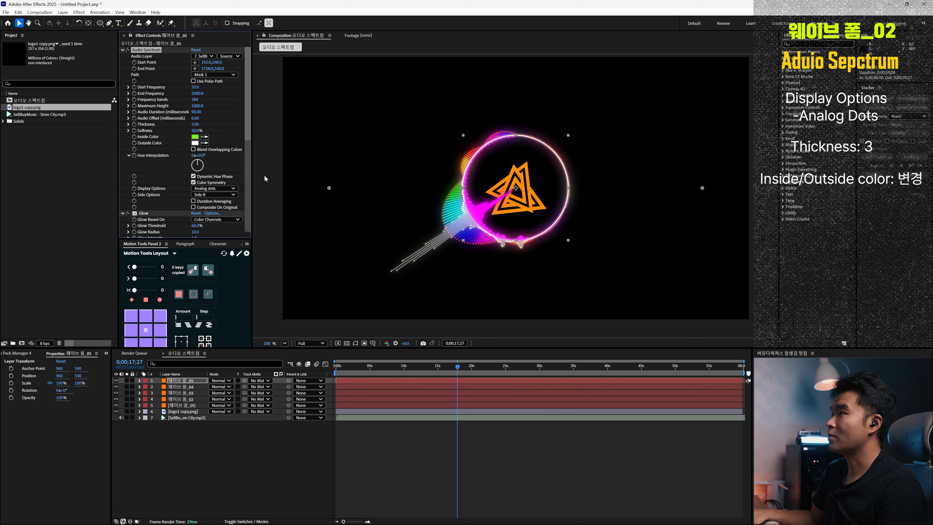
left_click(195, 143)
left_click(485, 282)
left_click(476, 278)
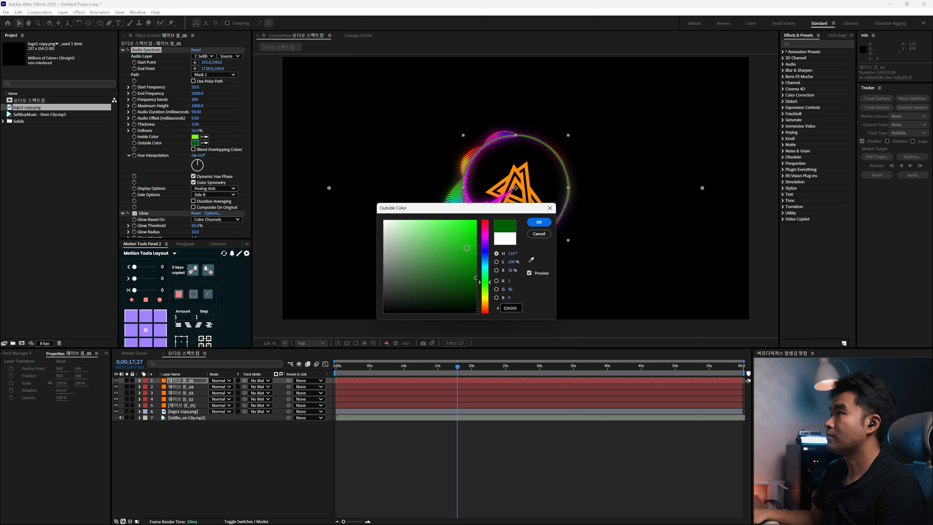
left_click(466, 248)
left_click(538, 222)
- Deselect the layers, preview the recoloured dots briefly, and collapse the Audio Spectrum and both Glow effects of 웨이브 폼_05
left_click(549, 426)
key("space")
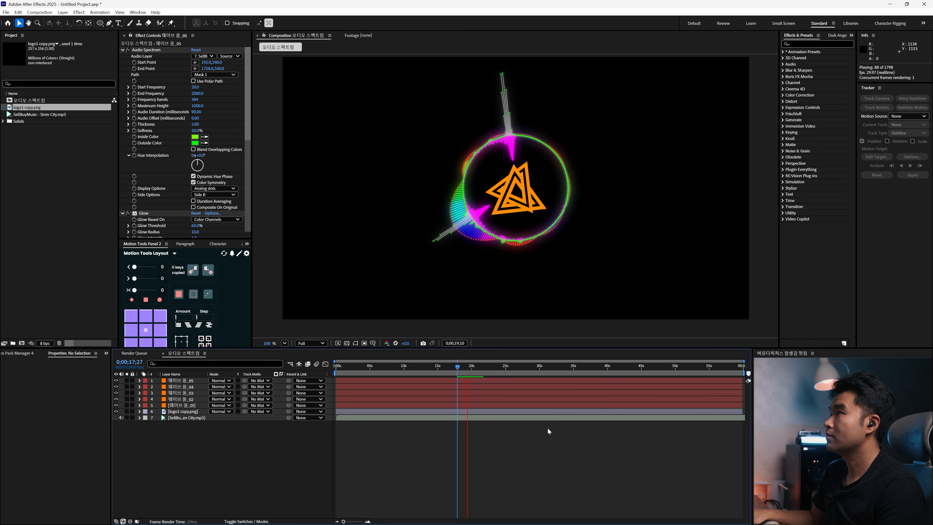
key("space")
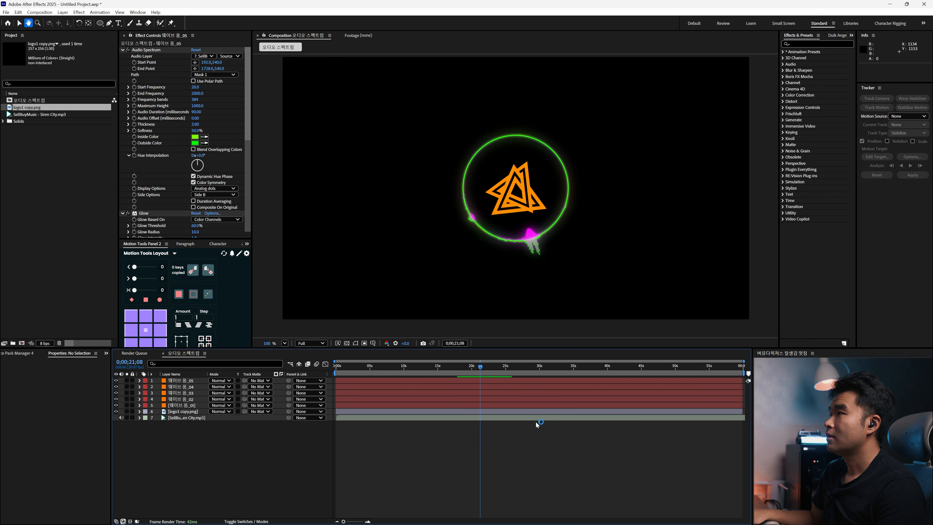
left_click(123, 50)
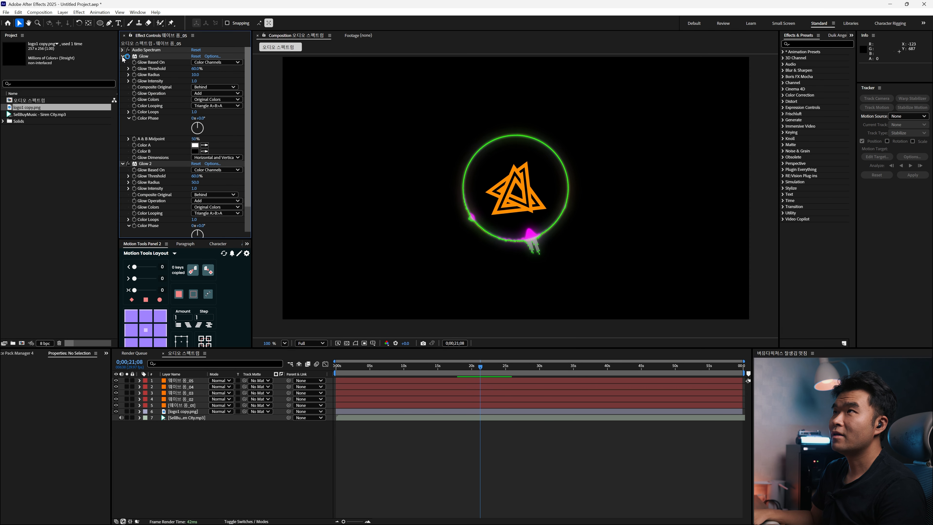
left_click(123, 57)
left_click(122, 63)
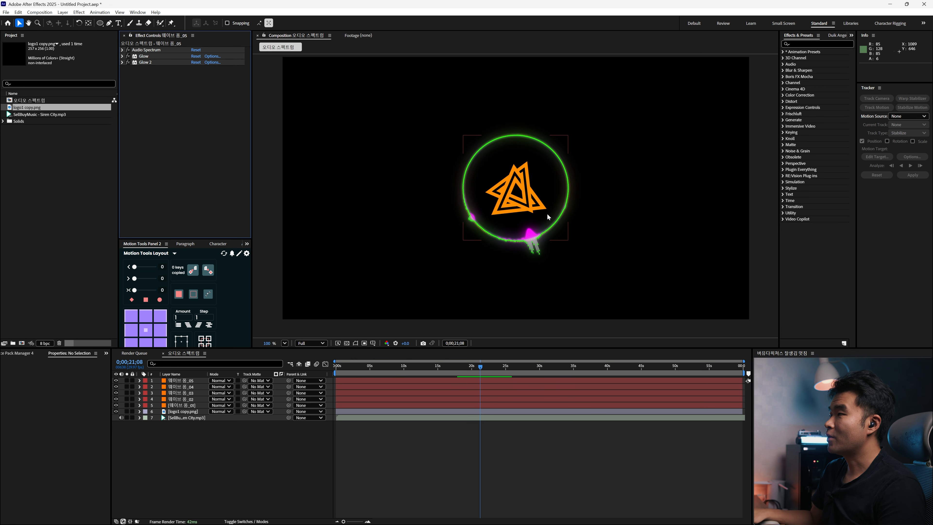
- Add a new adjustment layer above all the waveform layers
scroll(517, 196, "down", 3)
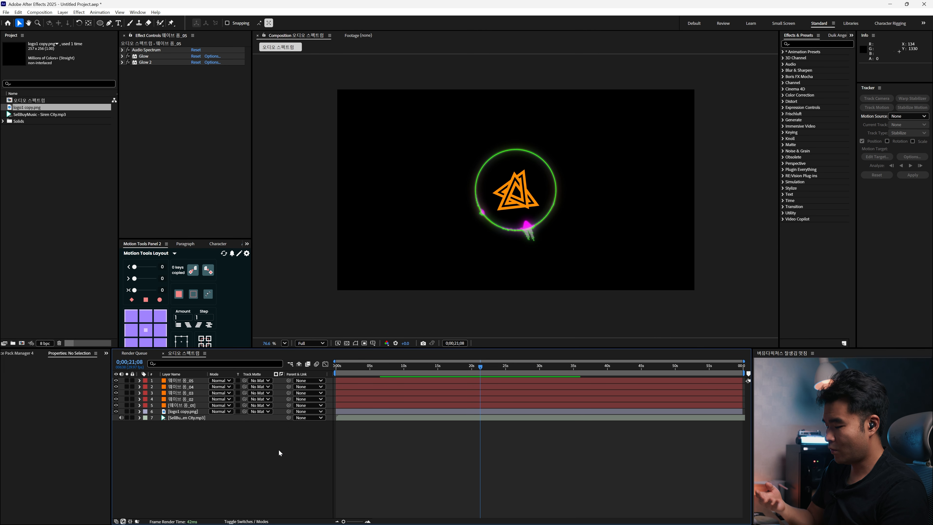
key("ctrl+alt+y")
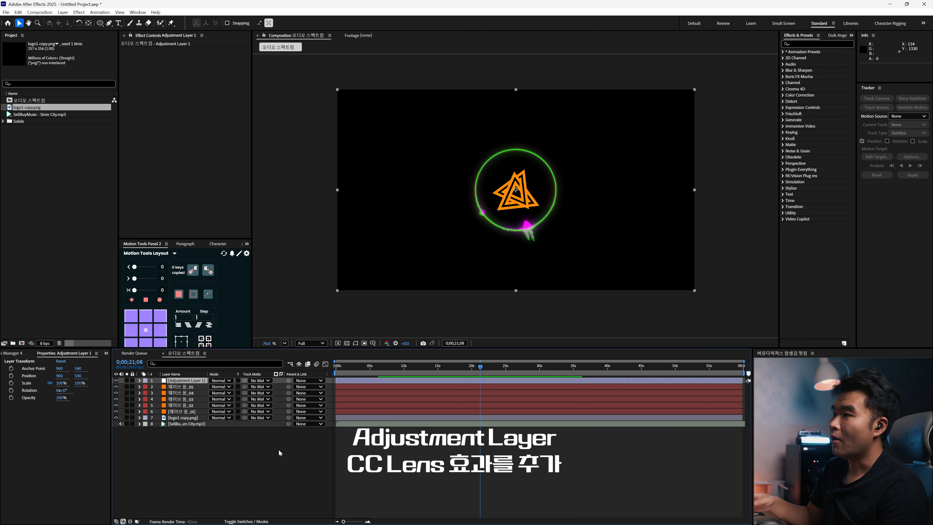
left_click(182, 387)
left_click(186, 380)
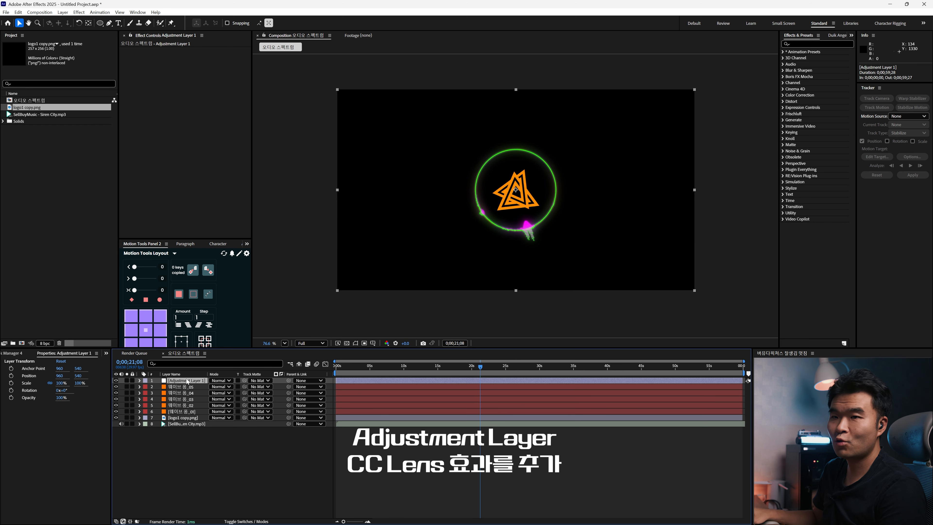
- Apply the CC Lens effect to the adjustment layer and set its Size to 76
key("ctrl+space")
type("cc lens")
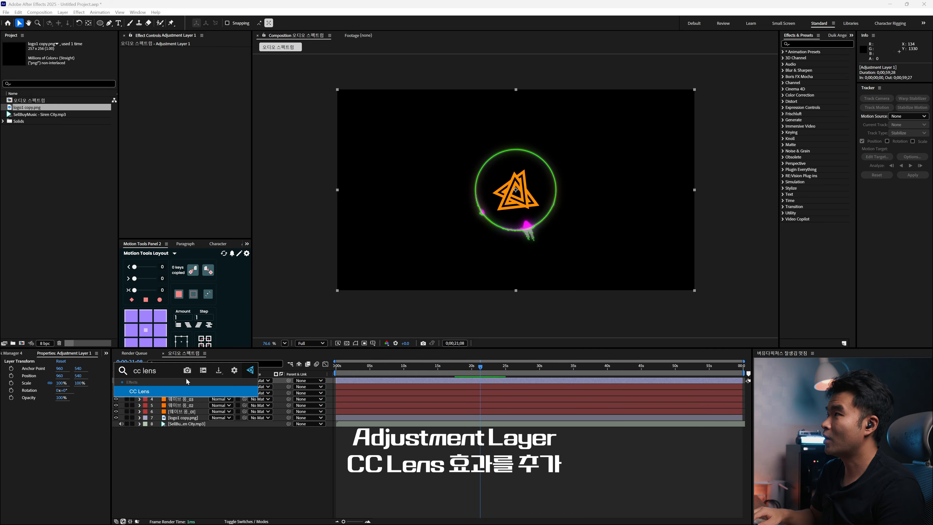
key("Return")
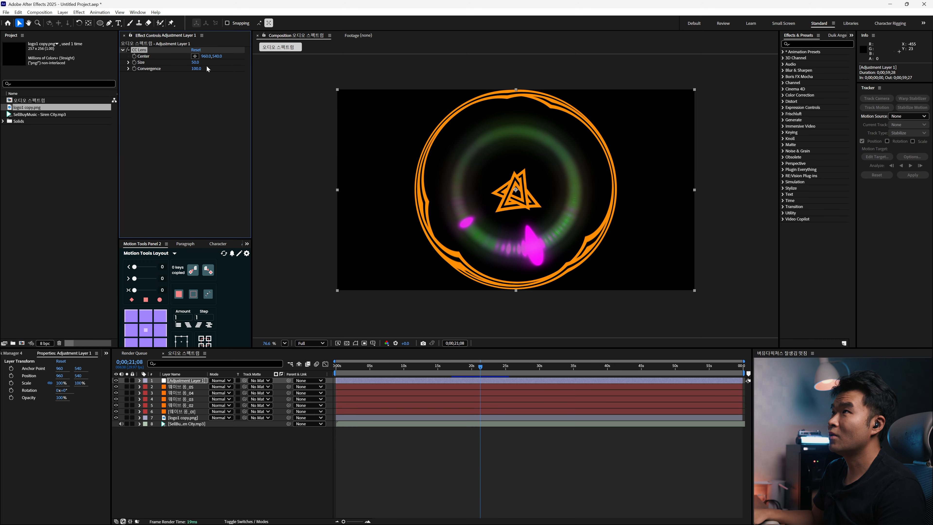
mouse_move(195, 62)
left_mouse_down()
mouse_move(215, 62)
mouse_move(145, 59)
mouse_move(199, 68)
left_mouse_up()
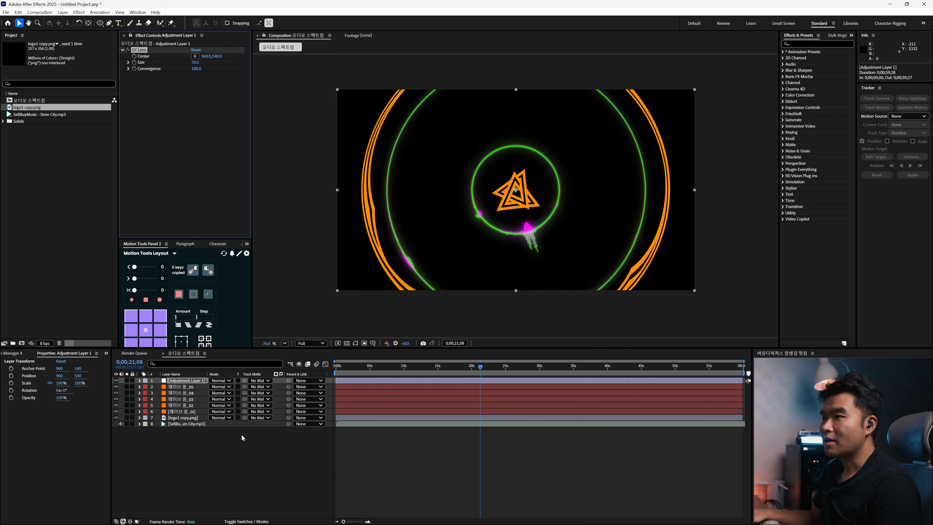
- Convert the Siren City audio layer's sound to keyframes with the Keyframe Assistant
left_click(192, 418)
left_click(196, 425)
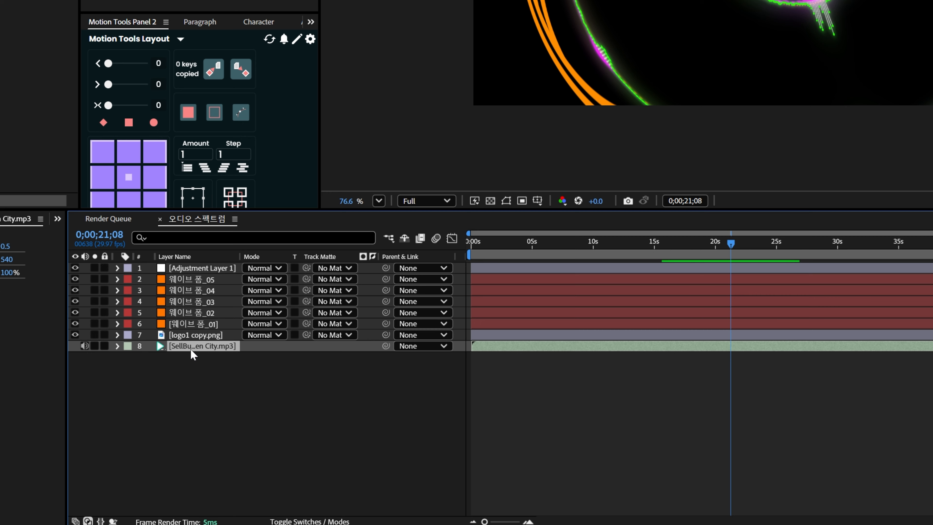
right_click(190, 349)
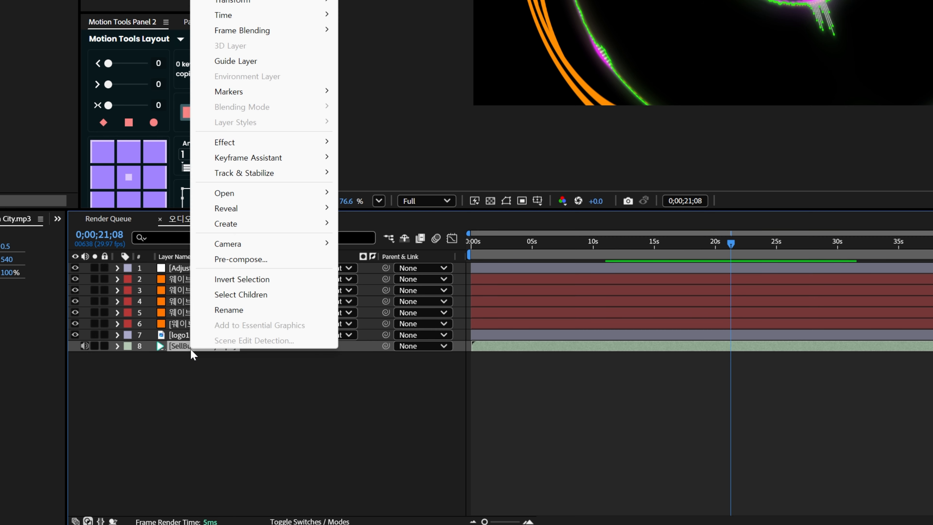
mouse_move(260, 162)
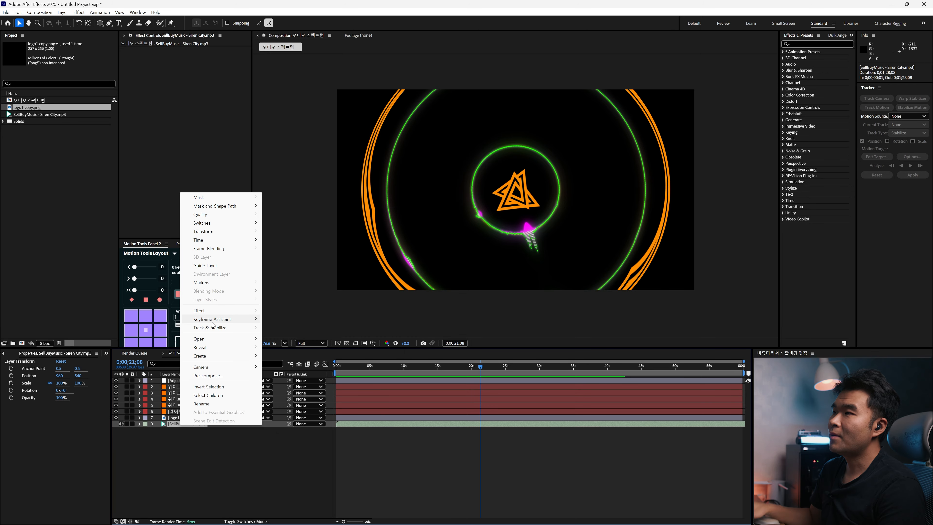
mouse_move(215, 319)
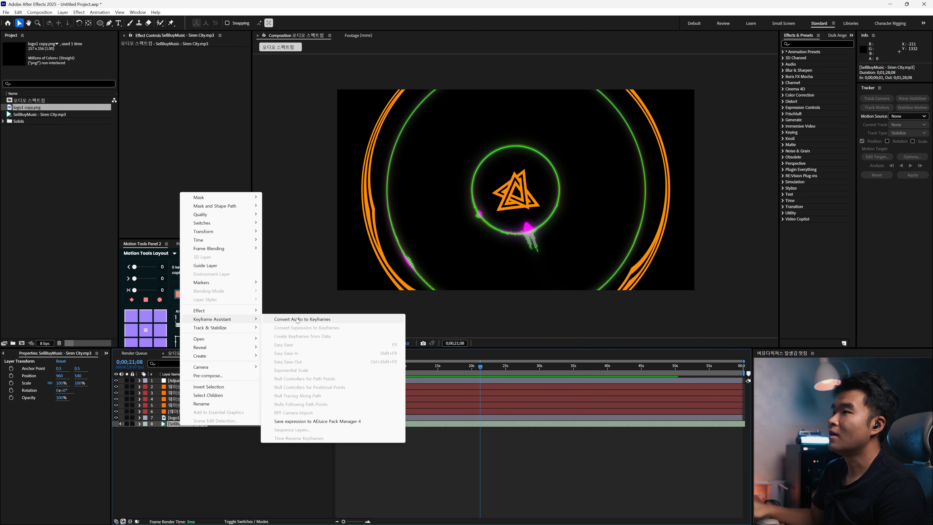
left_click(298, 320)
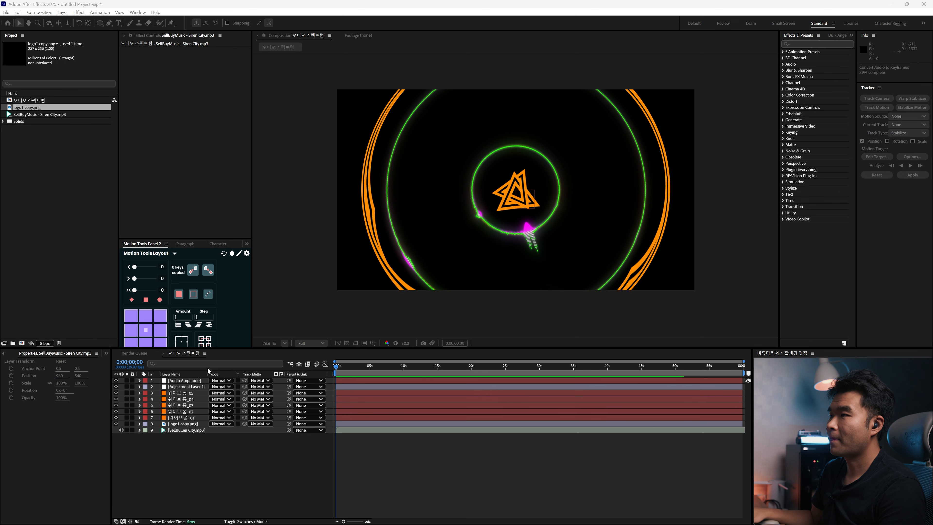
- Delete the Left Channel and Right Channel effects from the Audio Amplitude layer, keeping only Both Channels
left_click(192, 383)
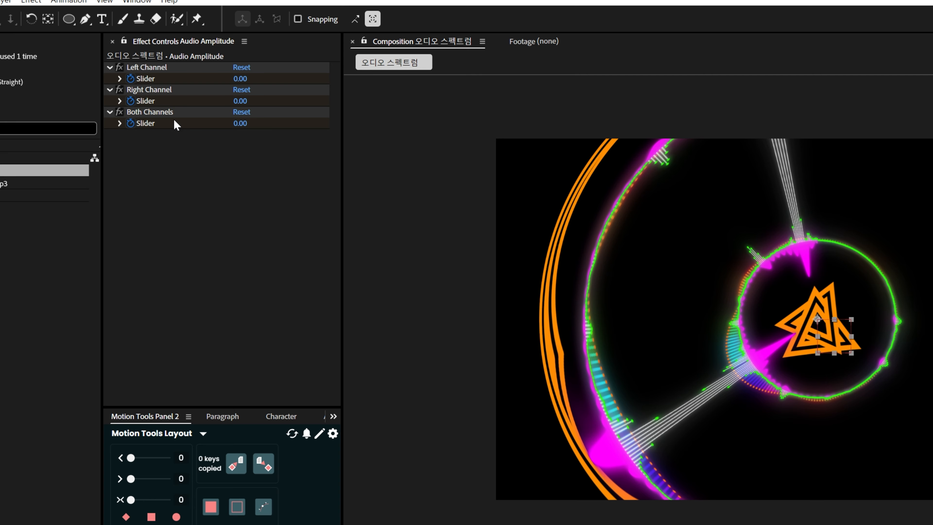
left_click(159, 68)
left_click(160, 88)
left_click(156, 66)
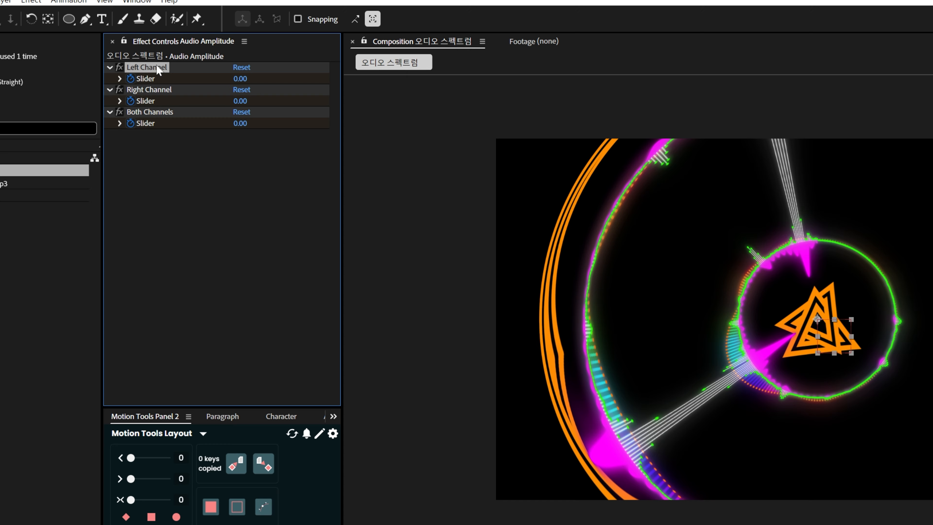
key("Delete")
key("Delete")
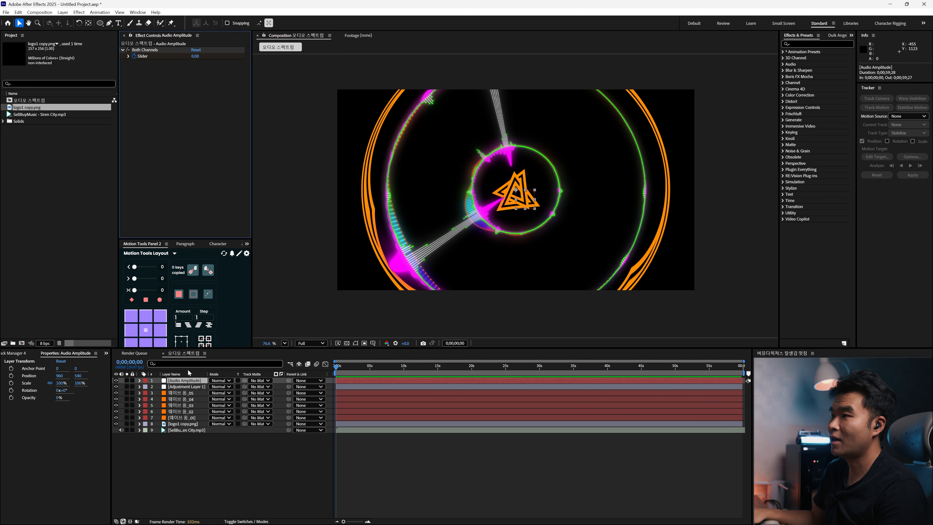
- Reveal the Audio Amplitude layer's Both Channels Slider keyframes and examine their value and speed graphs in the Graph Editor
left_click(187, 383)
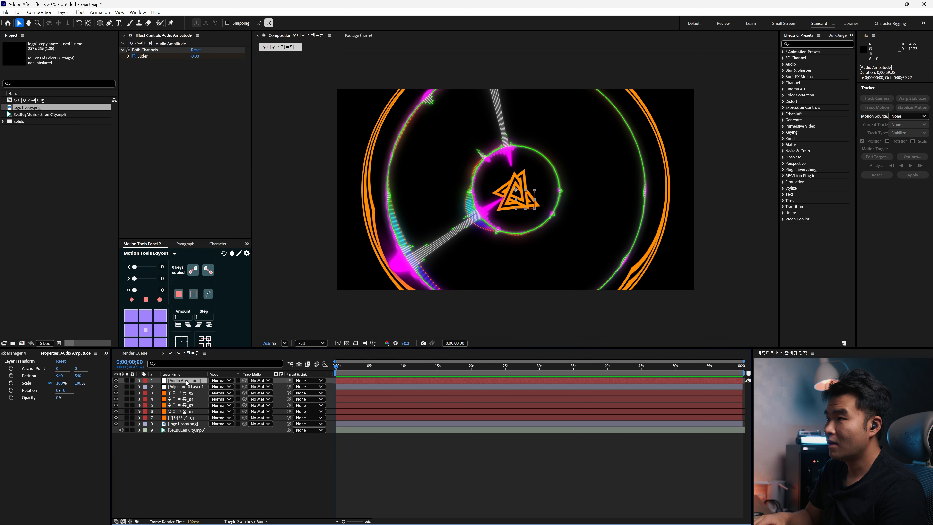
key("u")
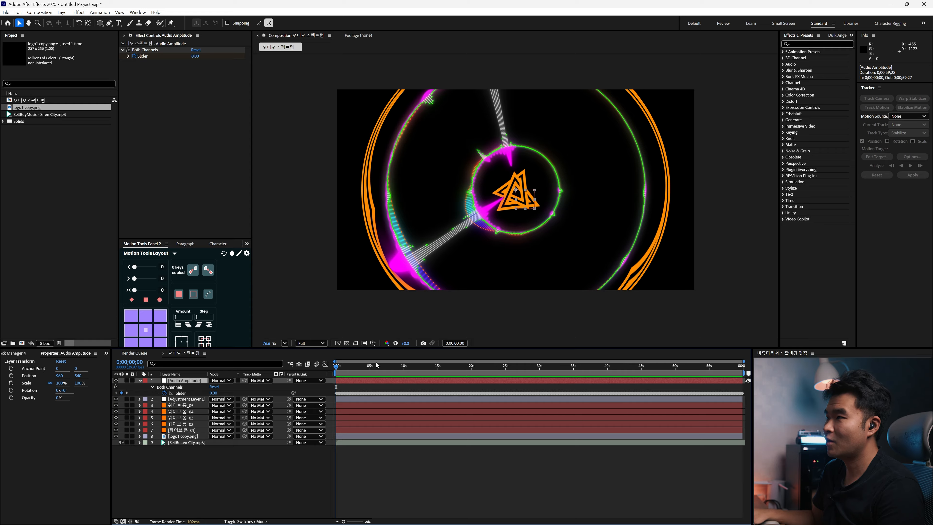
left_click(181, 392)
left_click(325, 364)
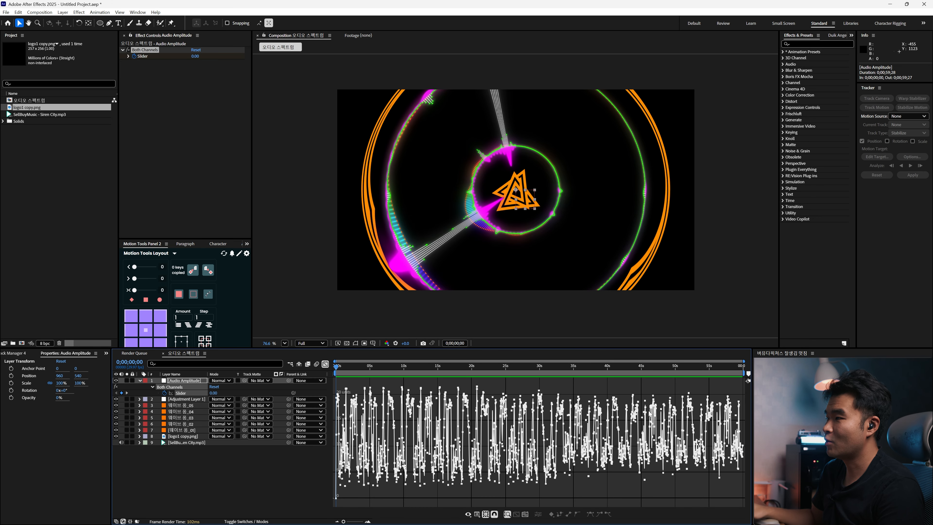
right_click(451, 491)
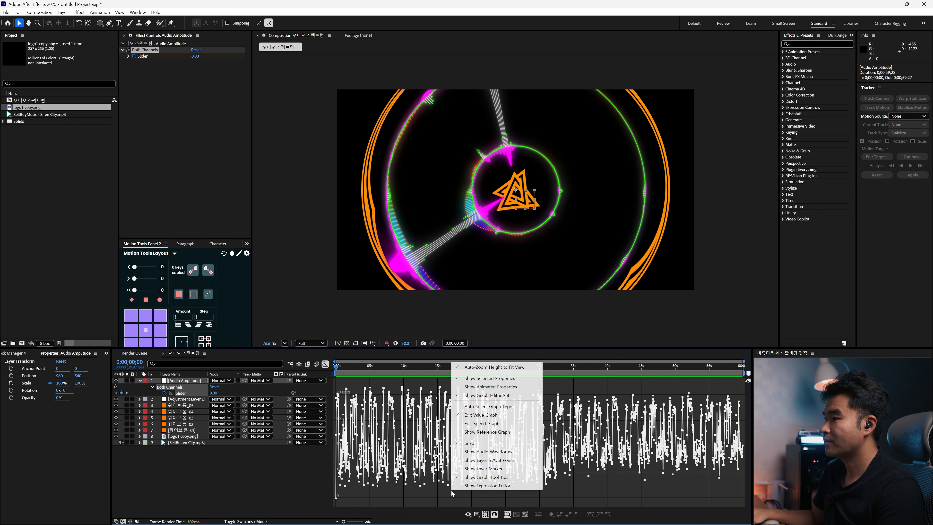
left_click(480, 424)
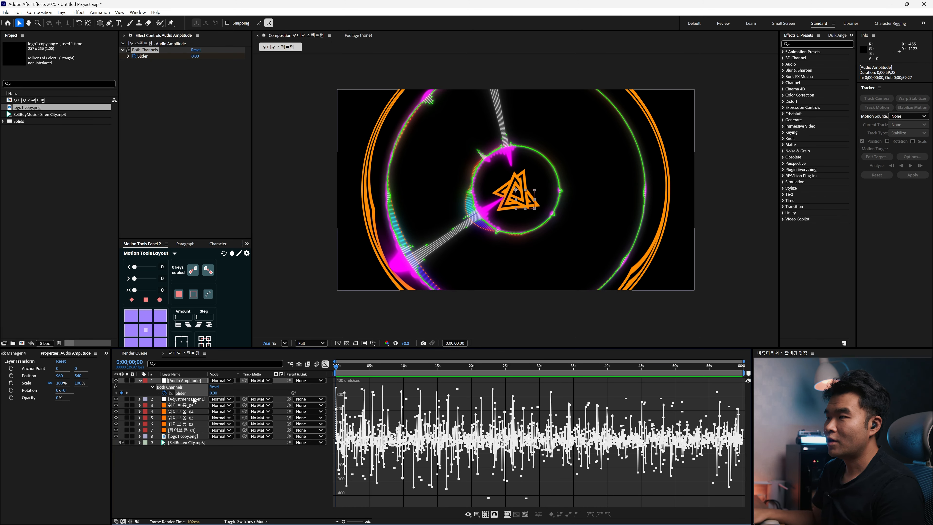
mouse_move(356, 443)
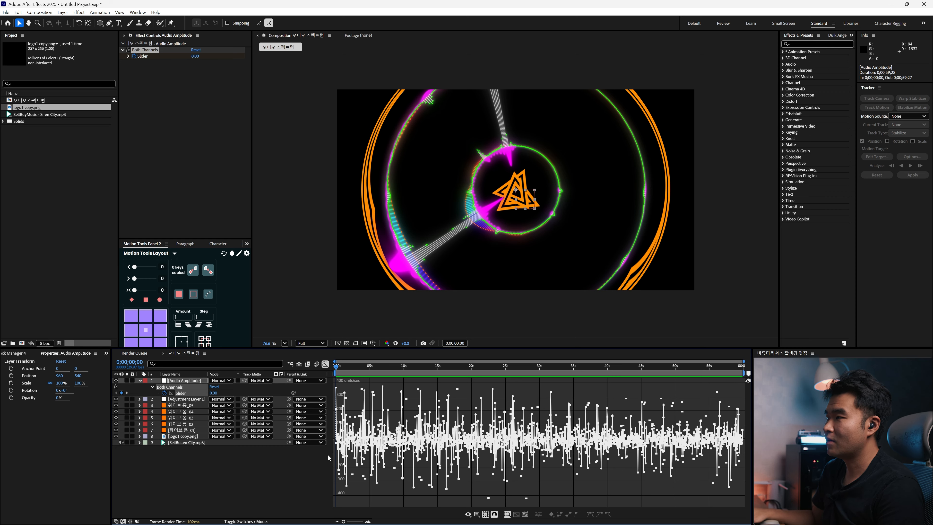
- Set the CC Lens Size on Adjustment Layer 1 to 70
left_click(188, 400)
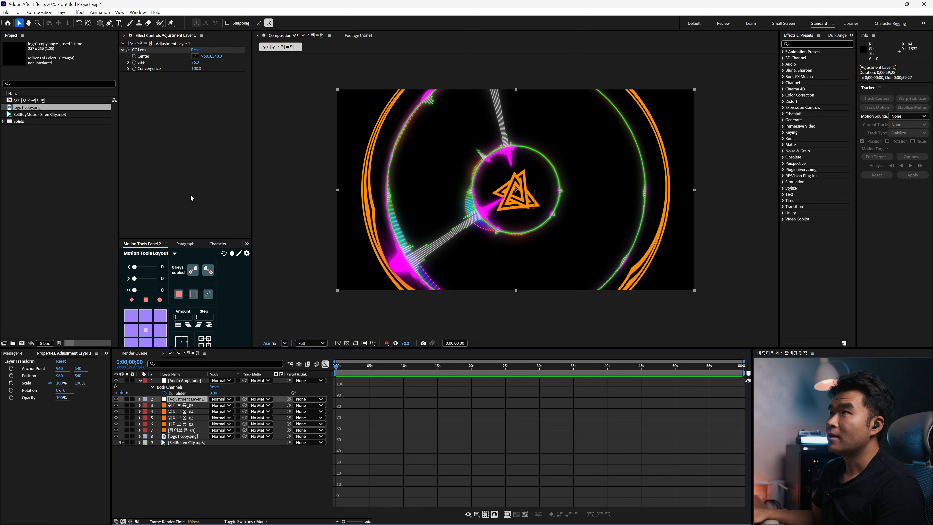
left_click(142, 50)
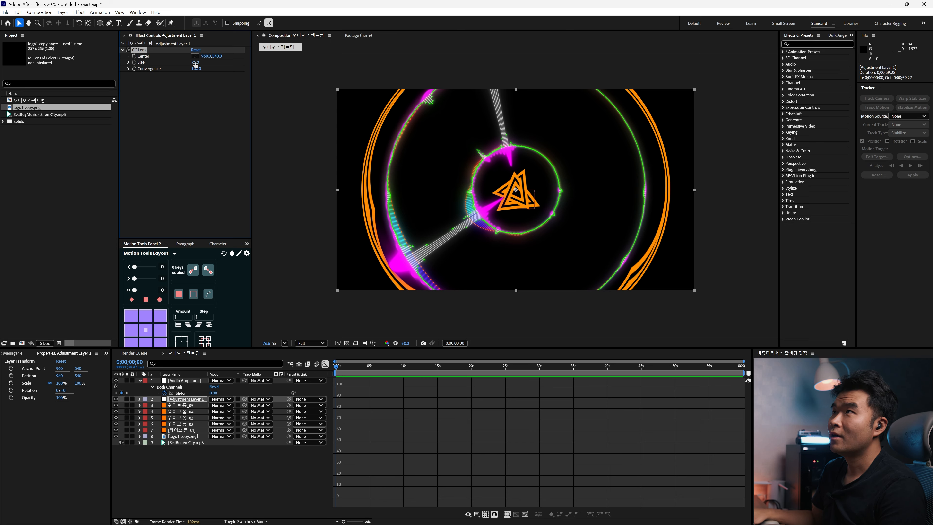
mouse_move(195, 63)
left_mouse_down()
mouse_move(203, 64)
mouse_move(195, 64)
left_mouse_up()
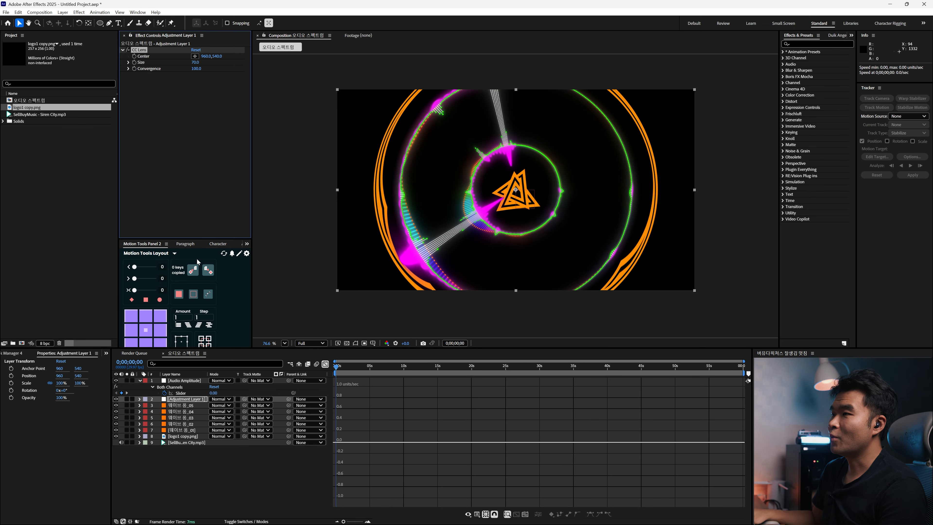
- Add an expression to the Audio Amplitude layer's Both Channels Slider and switch from the Graph Editor back to the layer bars
left_click(185, 380)
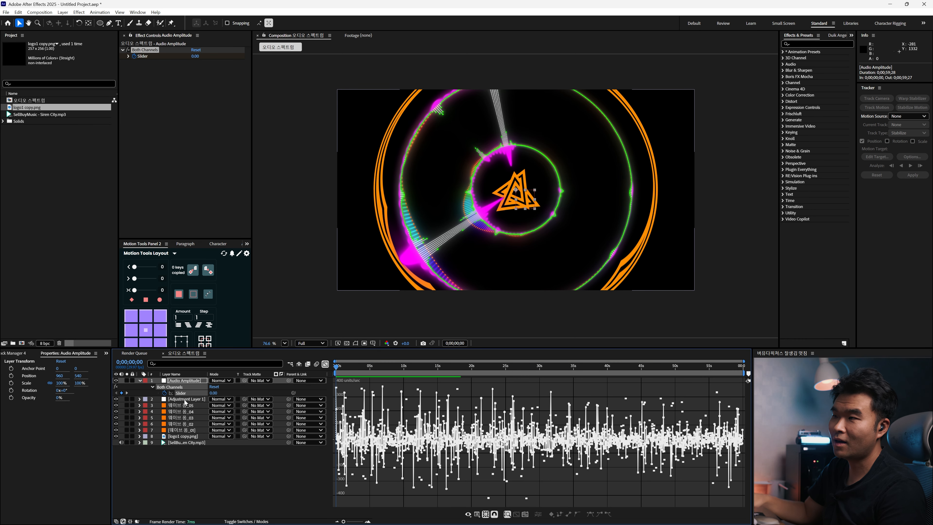
left_click(184, 399)
left_click(183, 393)
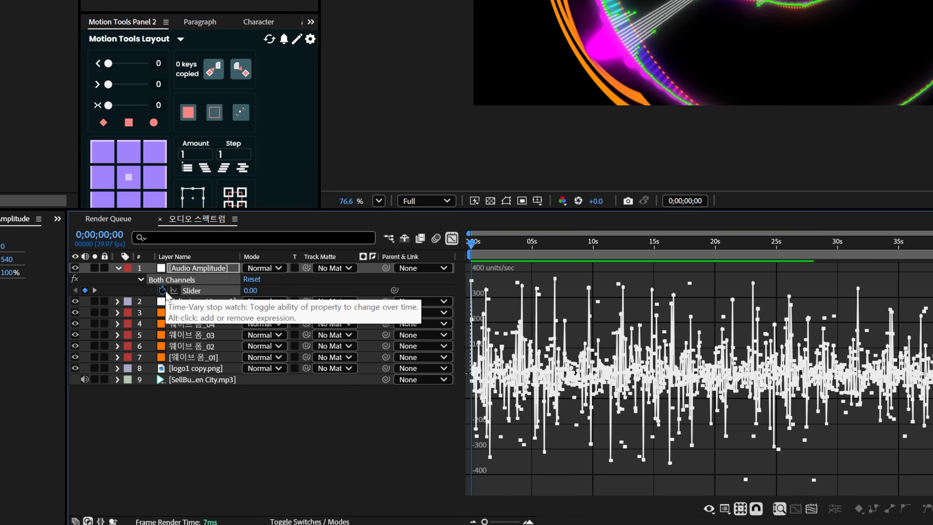
left_click(163, 291, "alt")
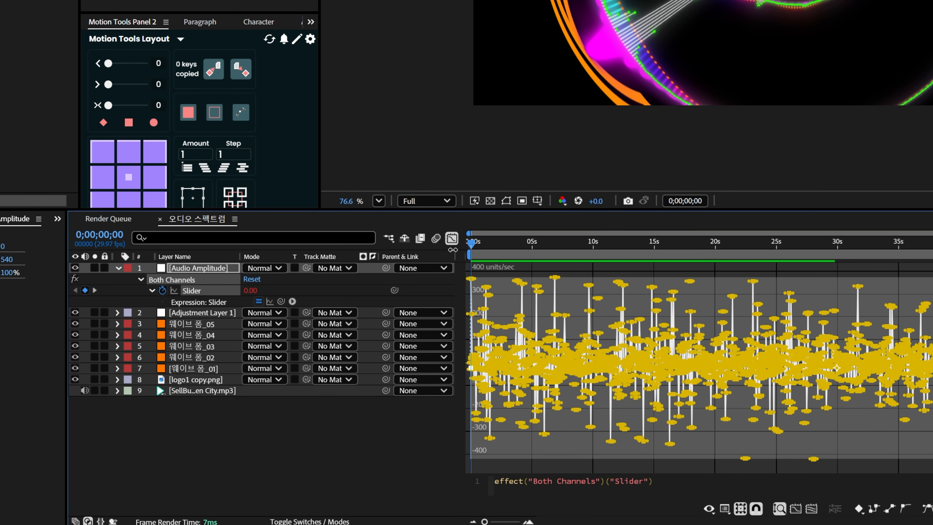
left_click(453, 239)
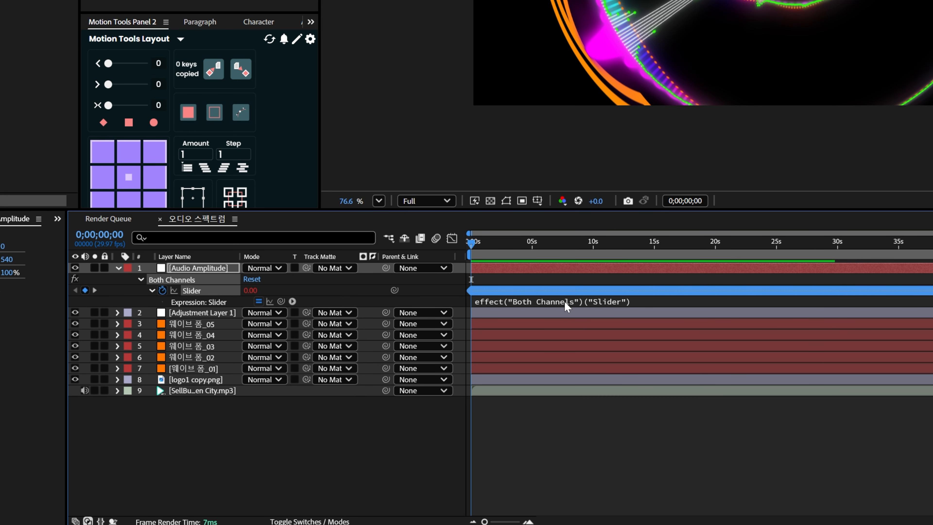
- Replace the Slider's default expression with linear(value,-50,50,20,100)
left_click(539, 303)
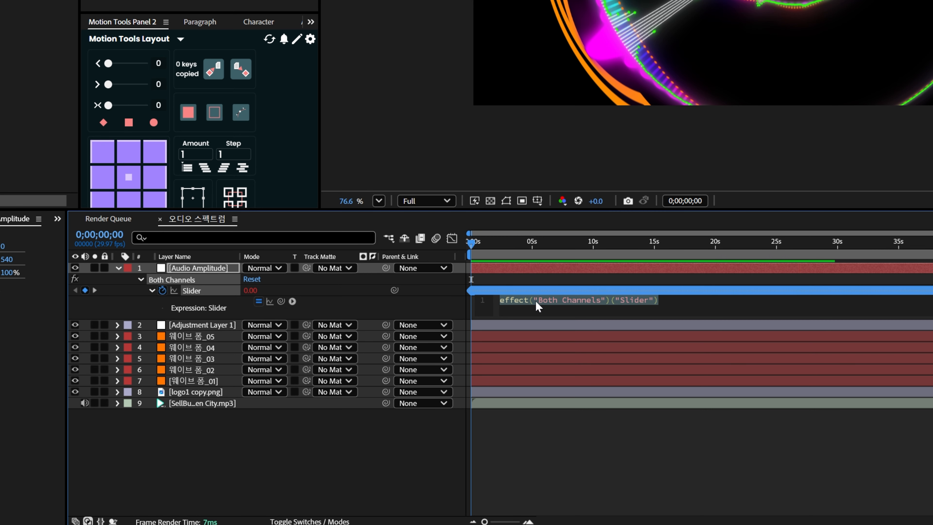
type("linear")
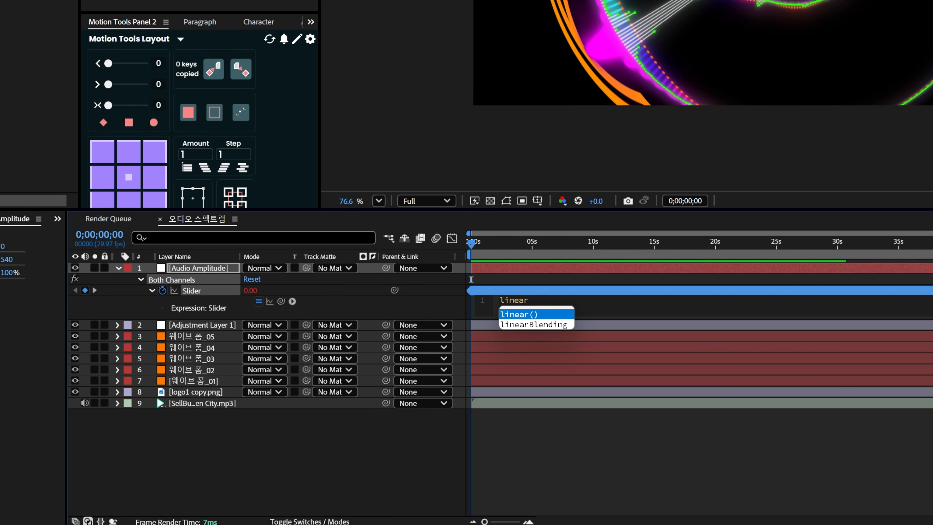
type("(value,")
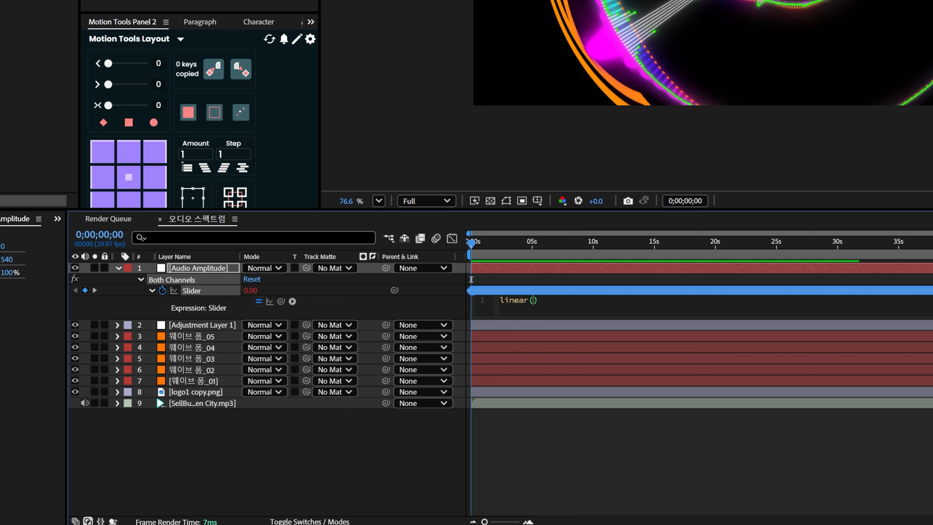
key("Escape")
type("-50,50")
type(",20,100")
left_click(685, 461)
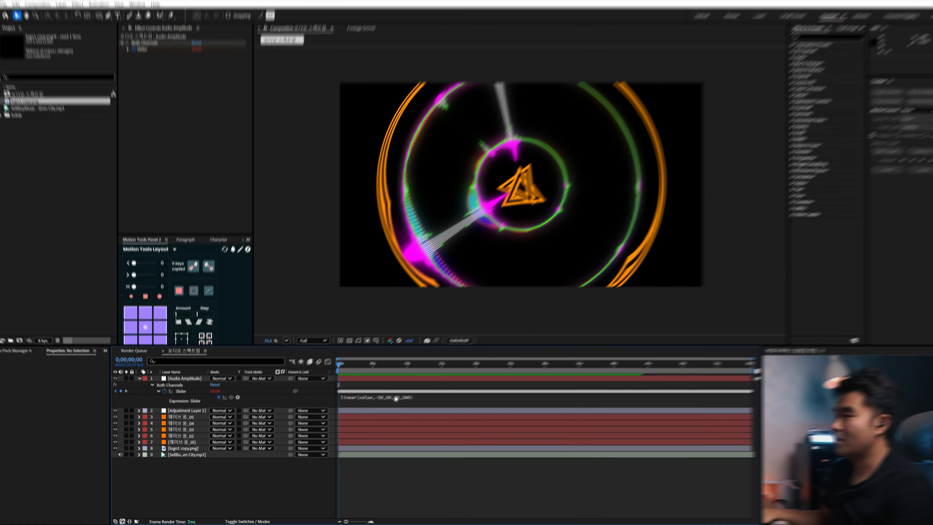
left_click(556, 301)
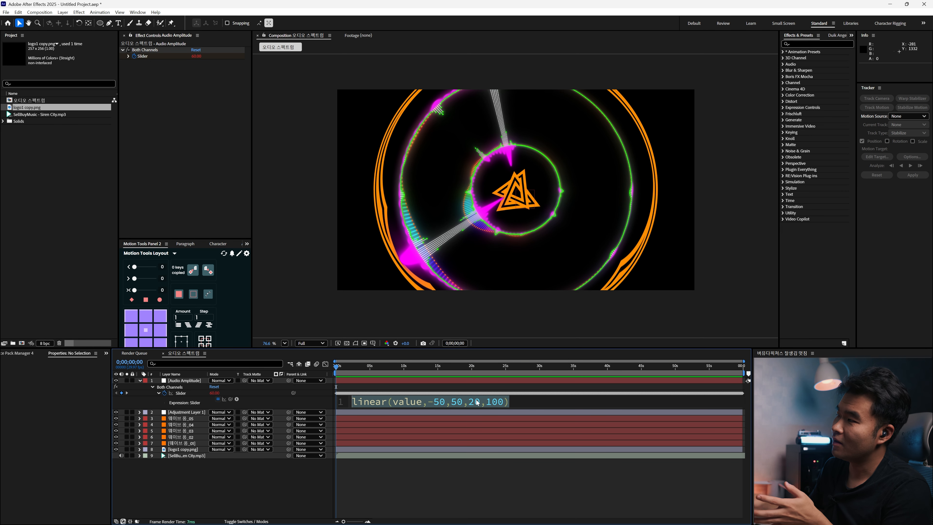
key("BackSpace")
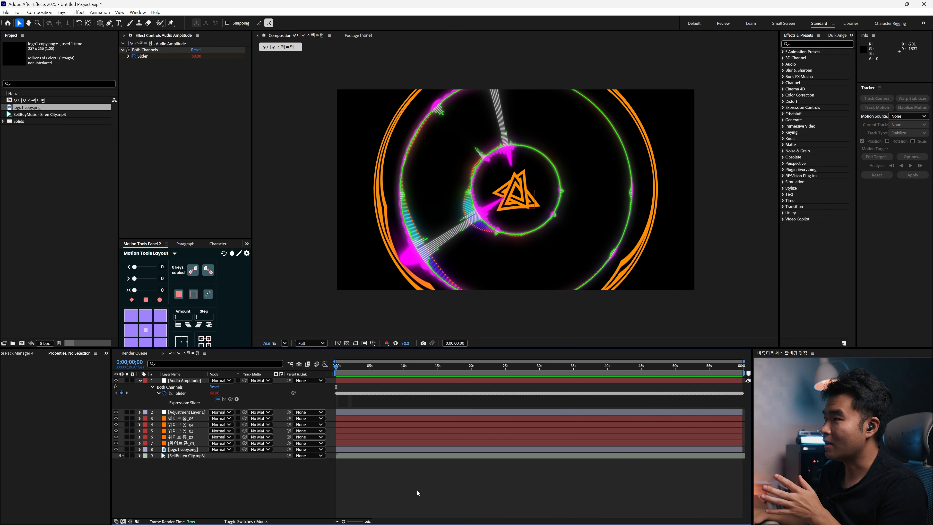
key("ctrl+z")
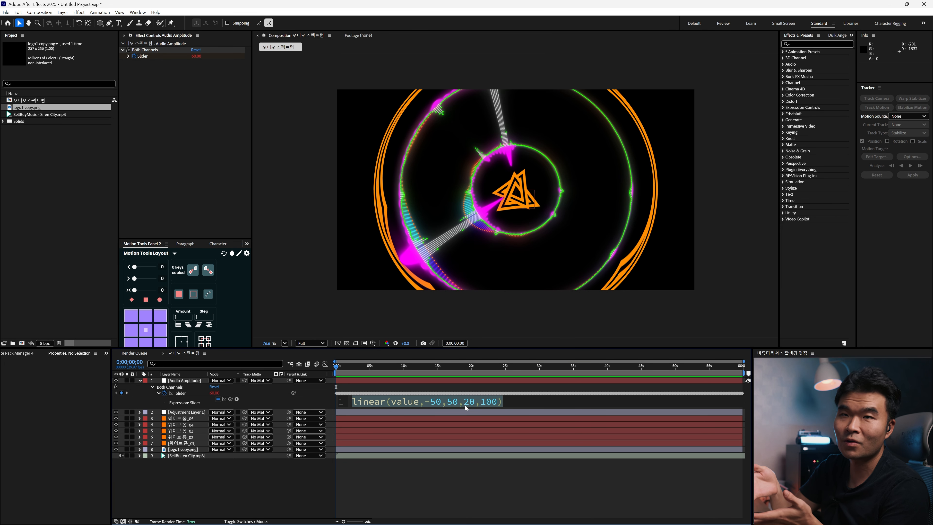
left_click(450, 483)
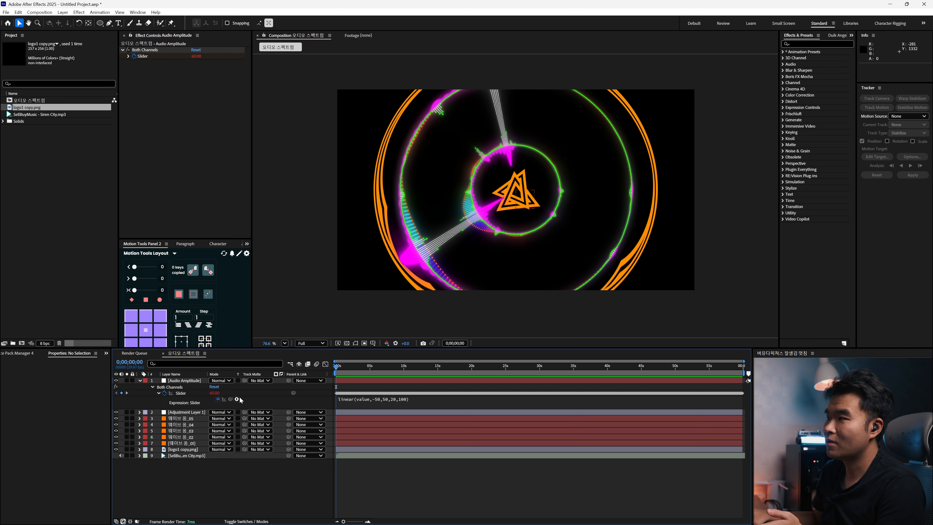
left_click(374, 401)
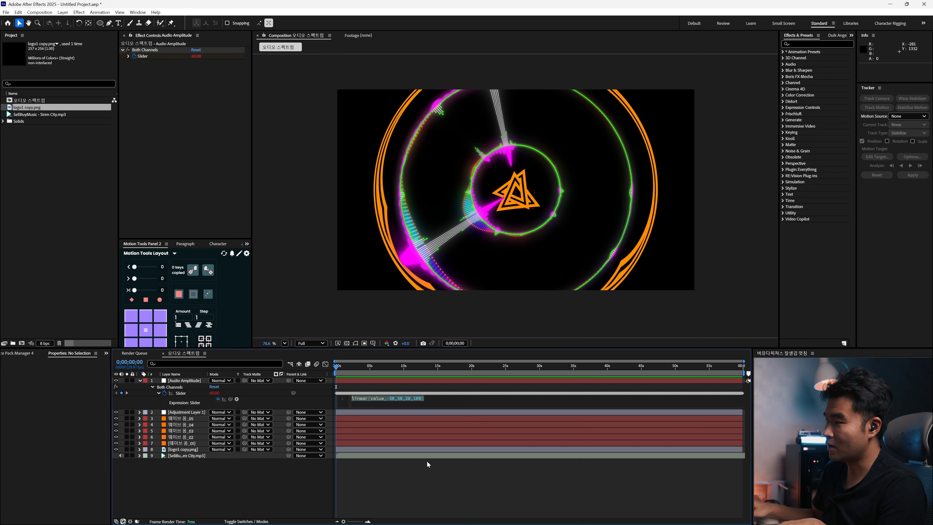
key("BackSpace")
left_click(421, 474)
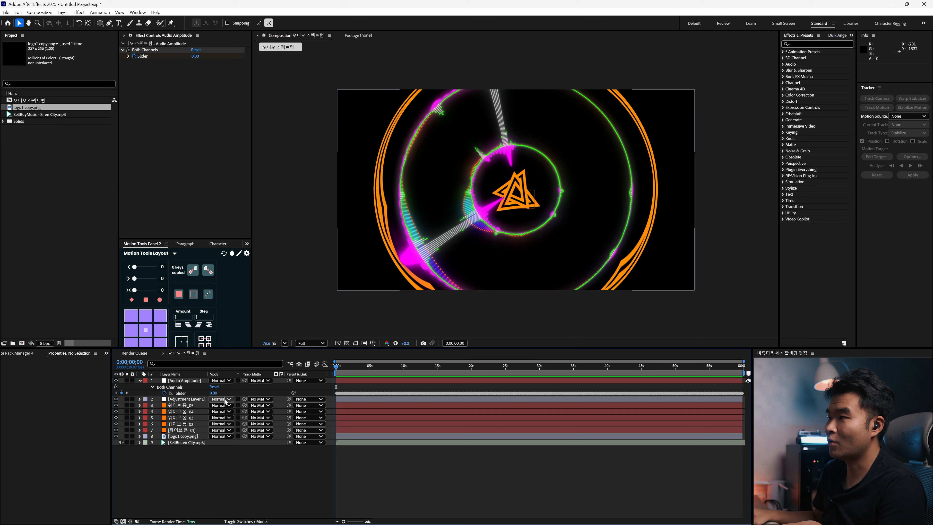
key("ctrl+z")
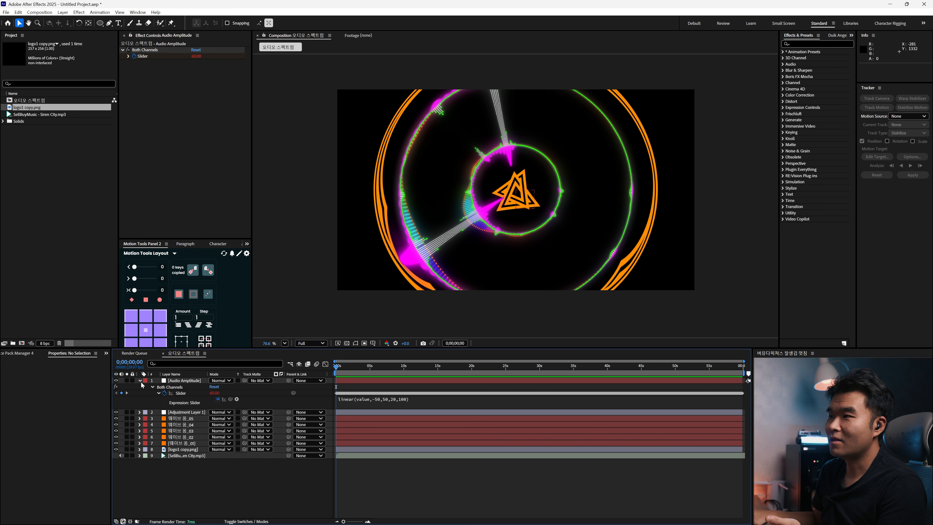
- Link the CC Lens Size on Adjustment Layer 1 to the Audio Amplitude layer's Both Channels Slider
left_click(142, 414)
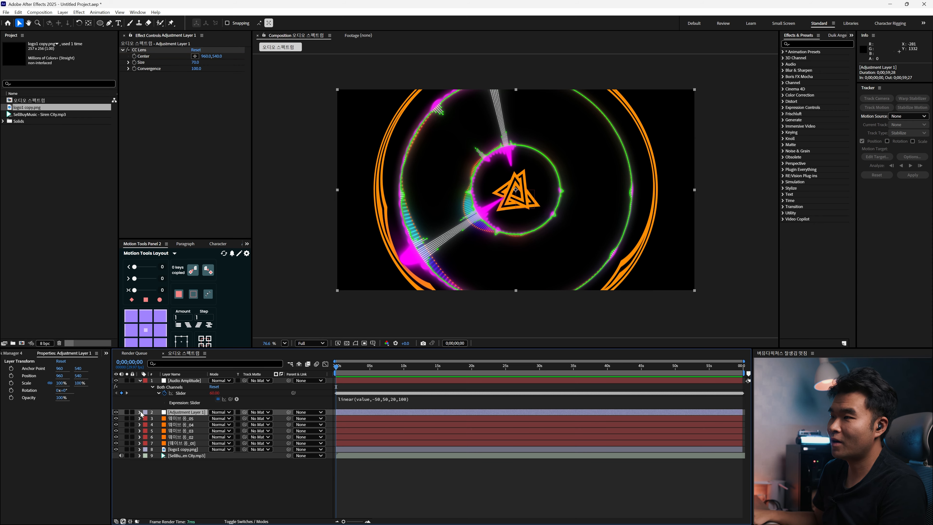
left_click(139, 412)
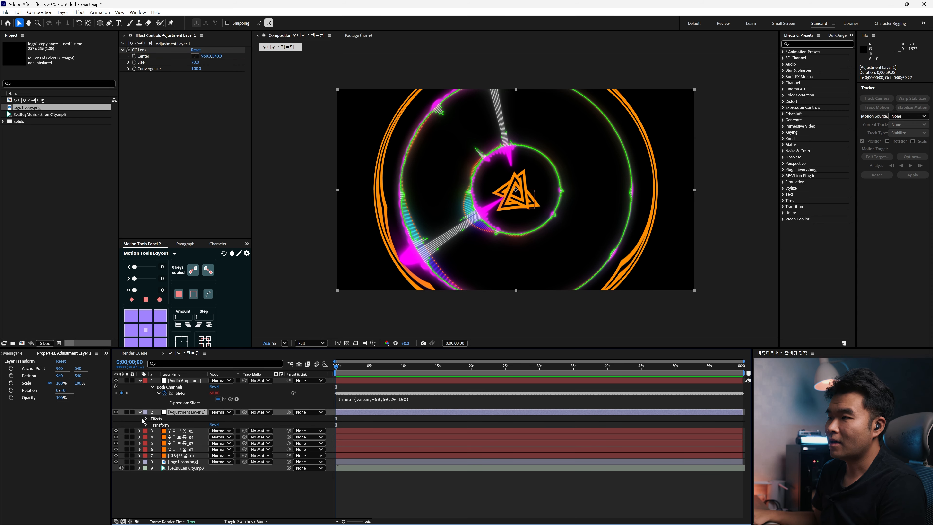
left_click(144, 419)
left_click(153, 425)
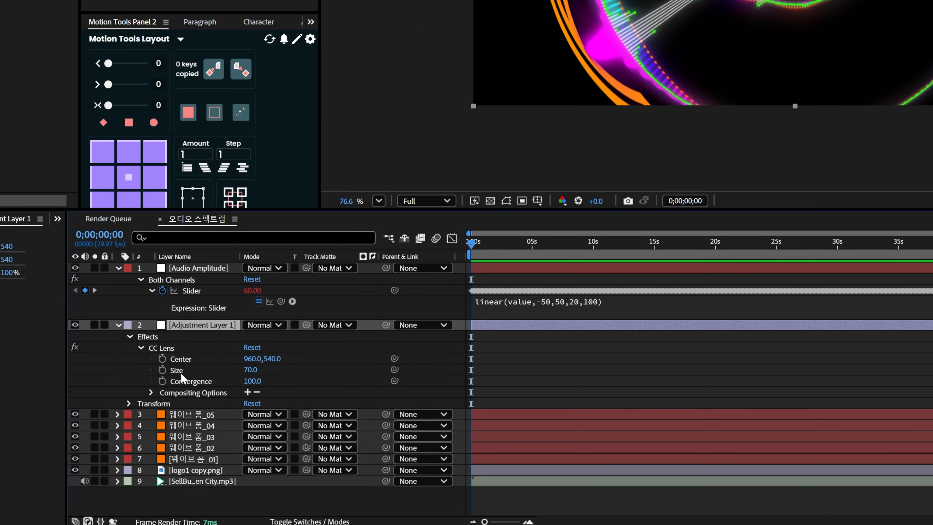
left_click(175, 438)
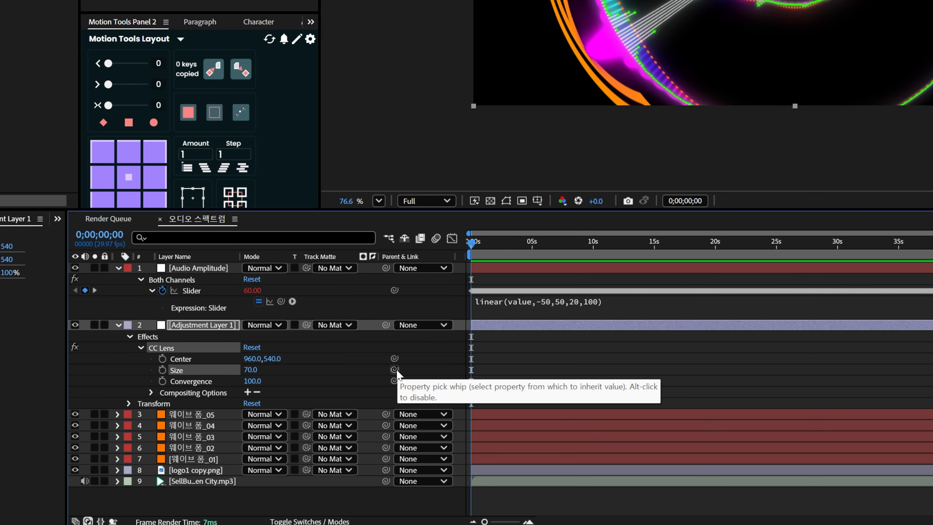
left_click_drag(396, 370, 224, 295)
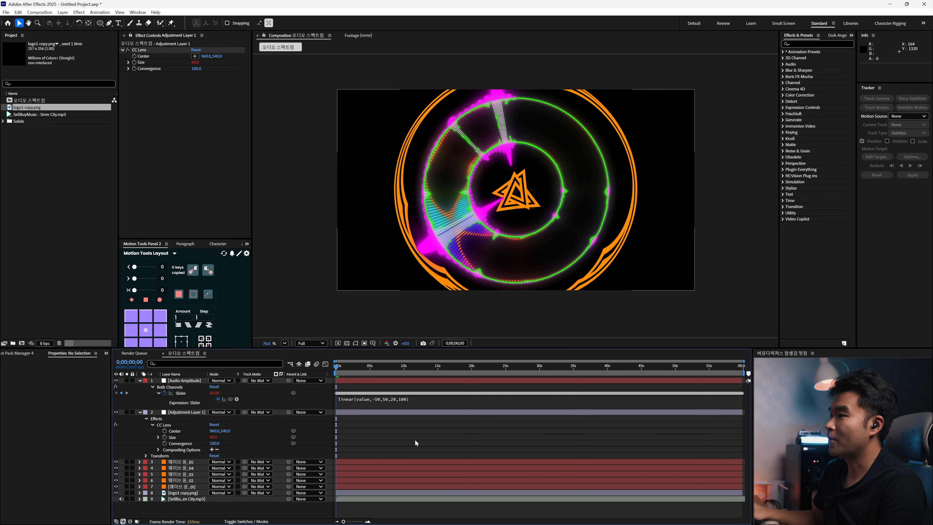
- Preview the composition with the audio-driven lens, and collapse the Audio Amplitude and Adjustment Layer 1 properties
key("space")
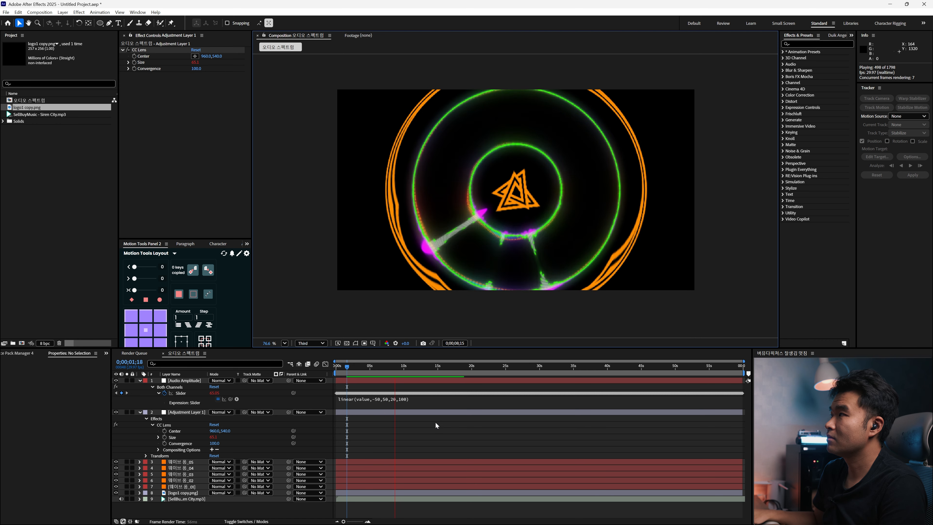
key("space")
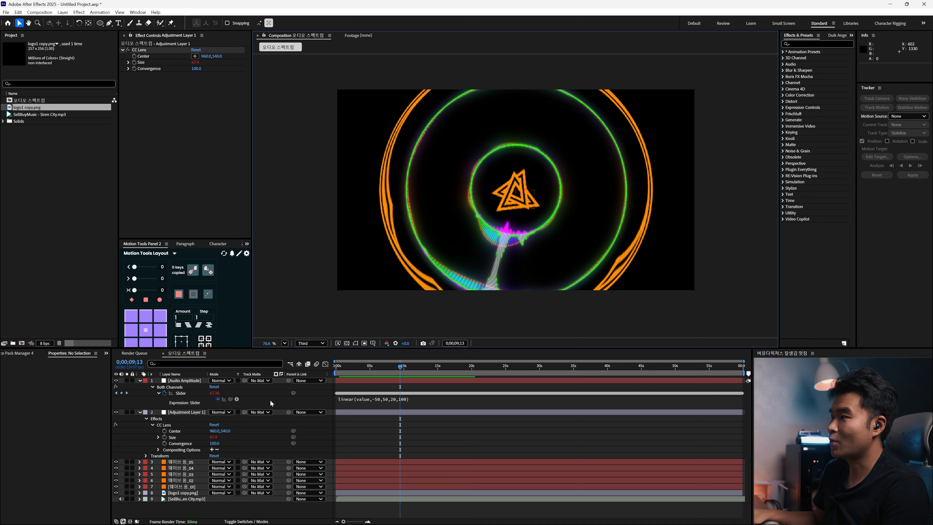
left_click(140, 381)
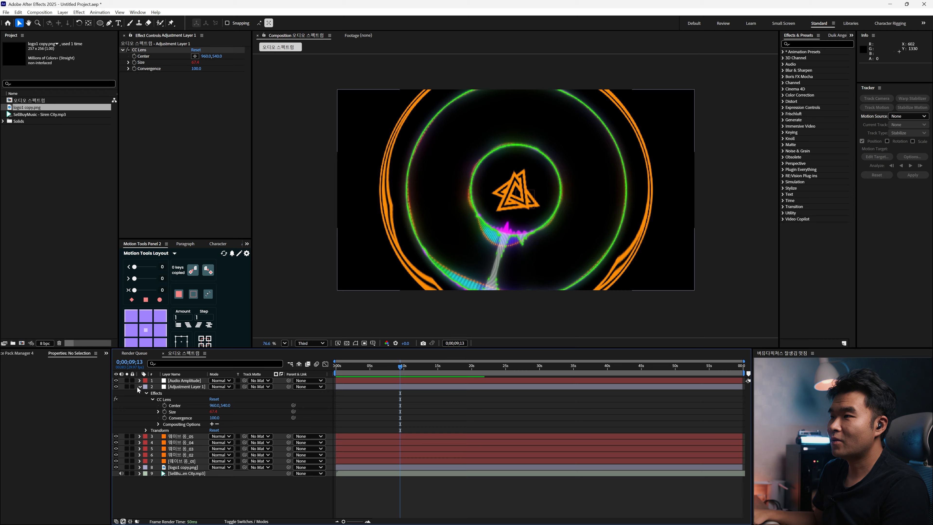
left_click(140, 386)
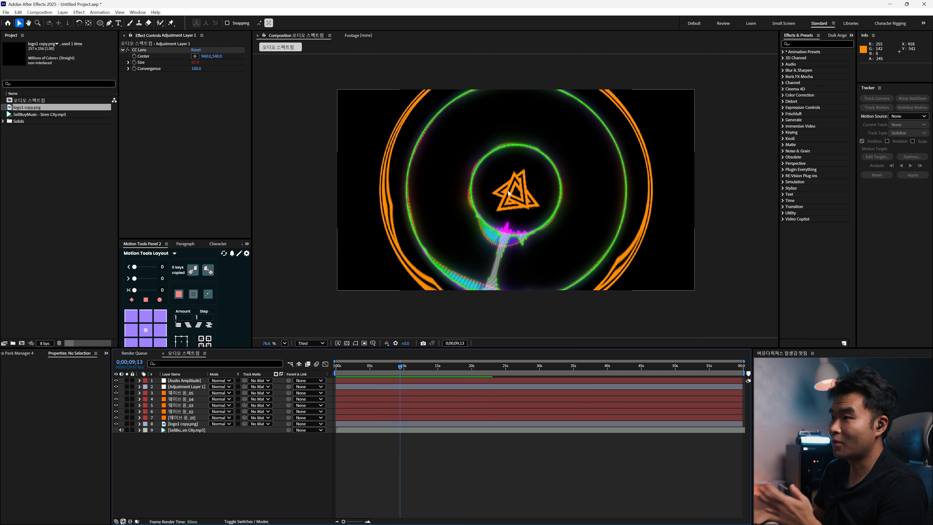
- Duplicate the Audio Amplitude layer and reveal the Both Channels Slider expression on the upper copy
left_click(183, 424)
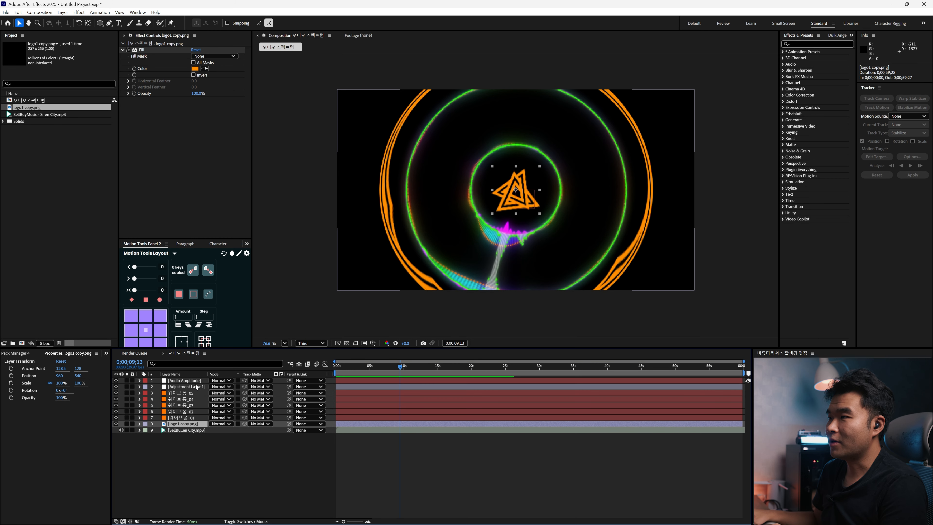
left_click(182, 381)
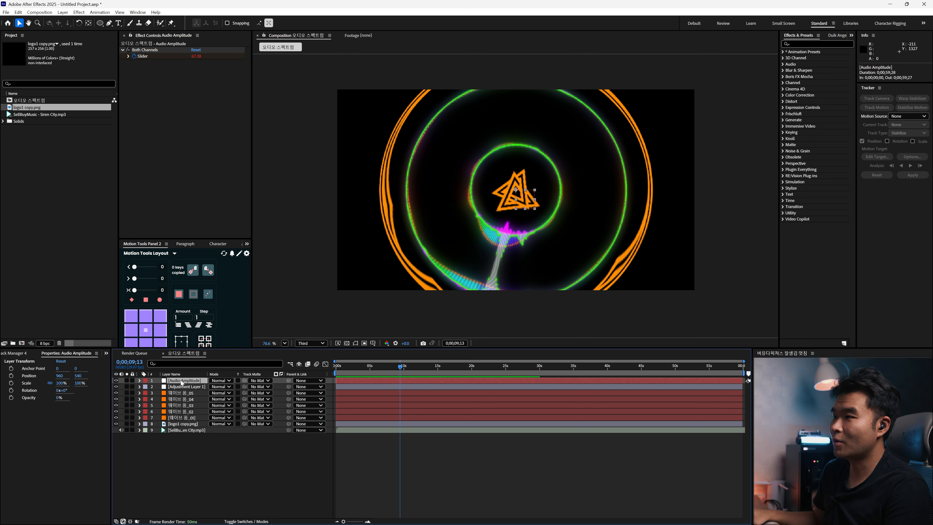
key("ctrl+d")
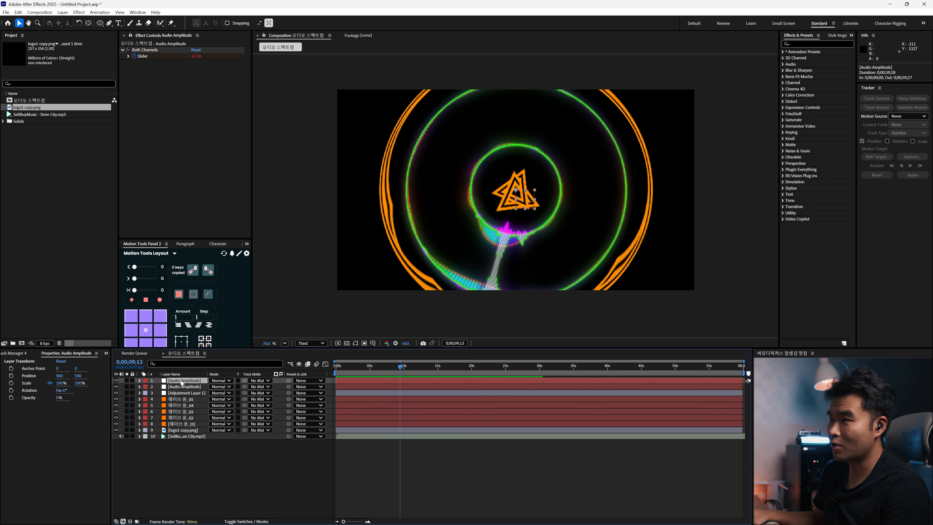
left_click(140, 381)
left_click(146, 388)
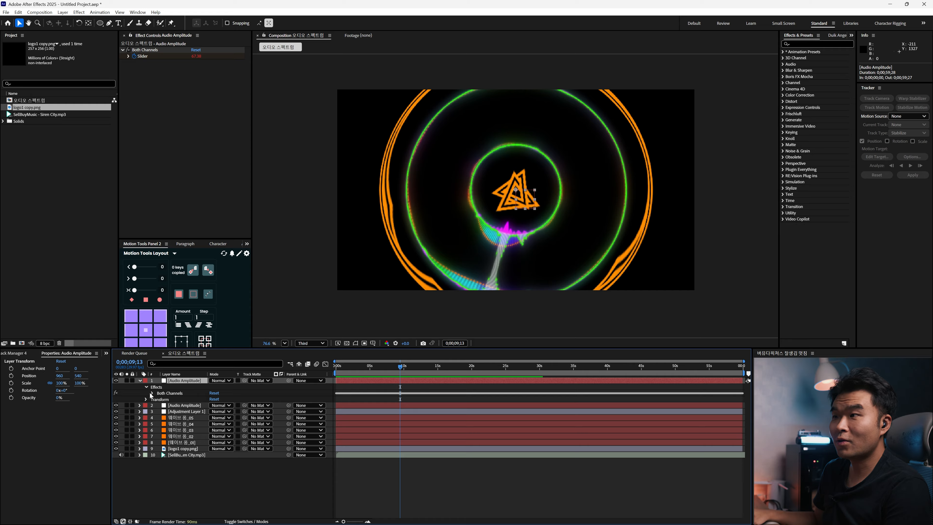
left_click(152, 393)
left_click(158, 399)
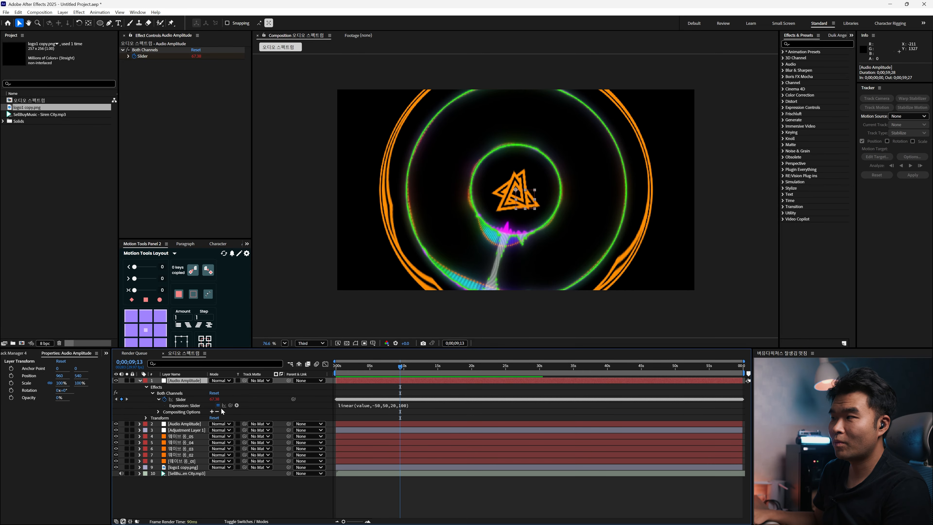
- Change the upper Audio Amplitude layer's Slider expression to linear(value,-50,50,80,120)
left_click(400, 405)
double_click(409, 405)
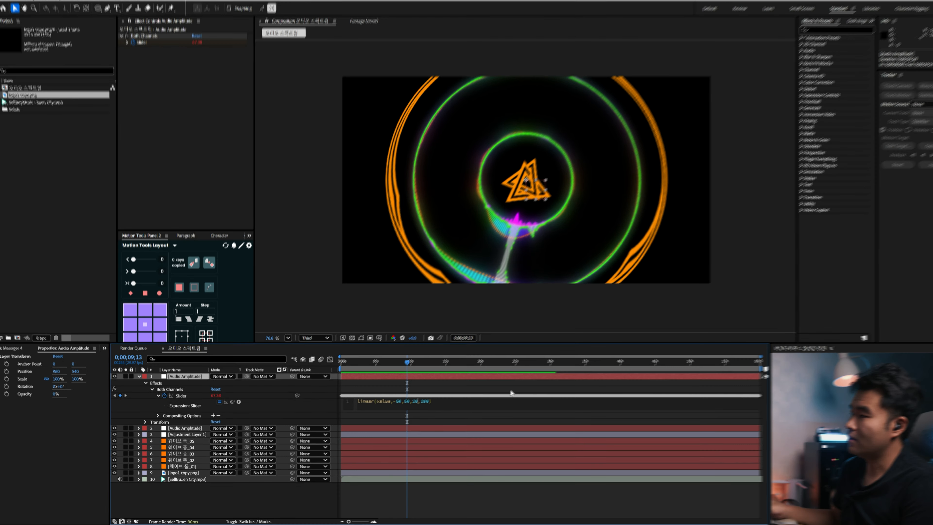
key("BackSpace")
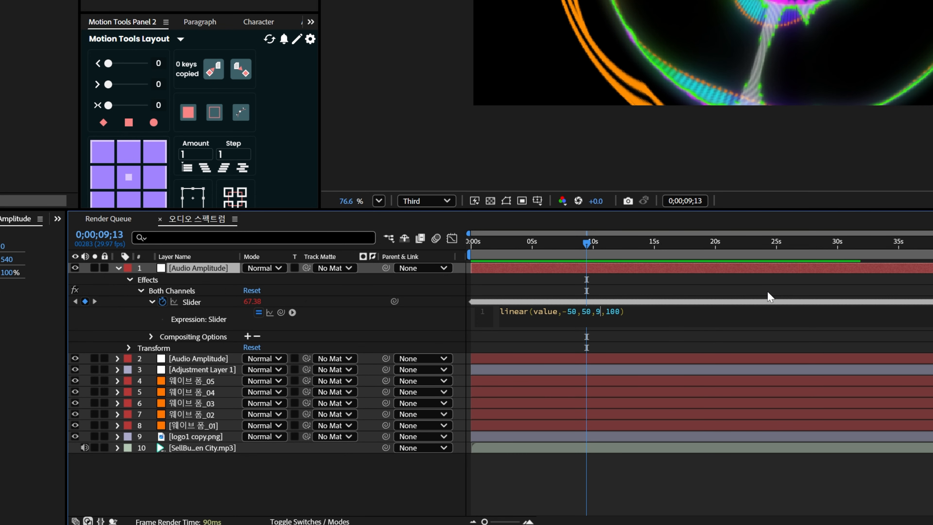
type("80")
key("Right")
key("Right")
key("Right")
key("BackSpace")
type("2")
left_click(732, 466)
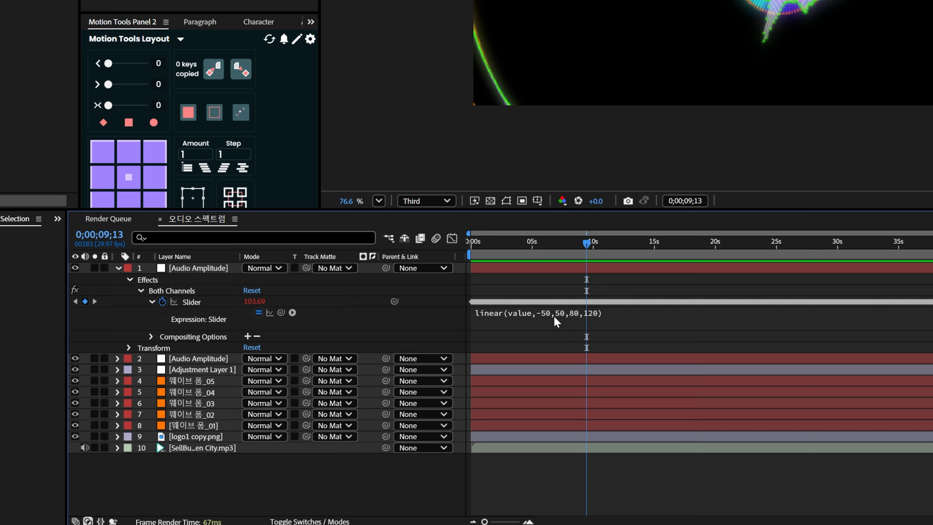
- Reveal the Scale of the logo1 copy.png layer and link it to the upper Audio Amplitude layer's Slider
left_click(206, 436)
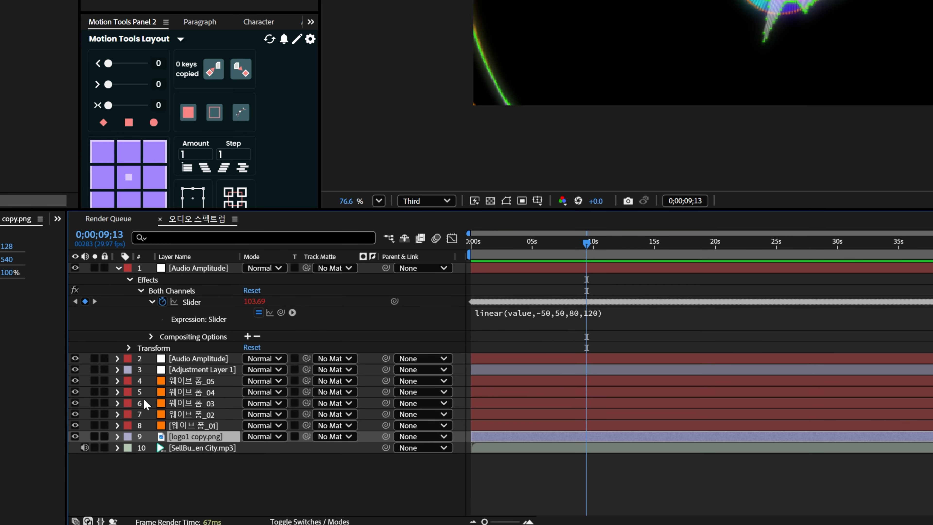
key("s")
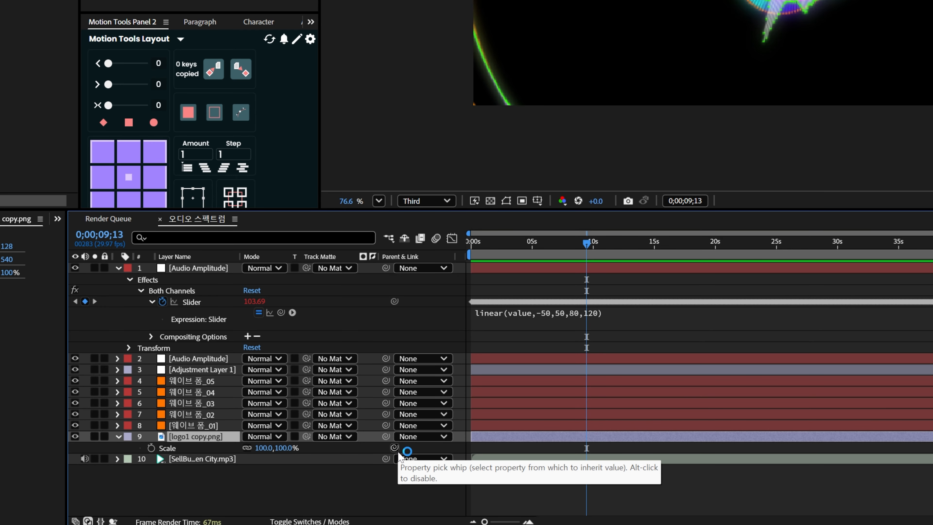
left_click_drag(394, 448, 227, 307)
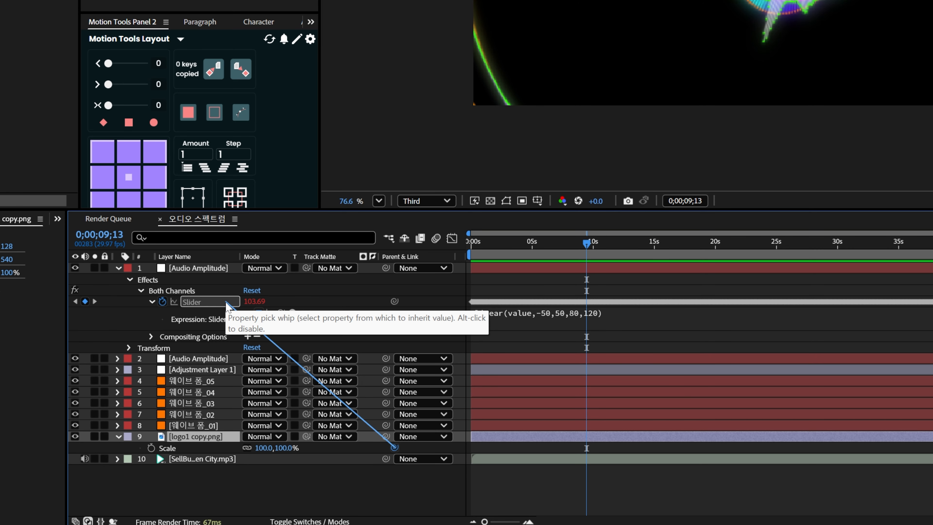
left_click_drag(227, 304, 228, 306)
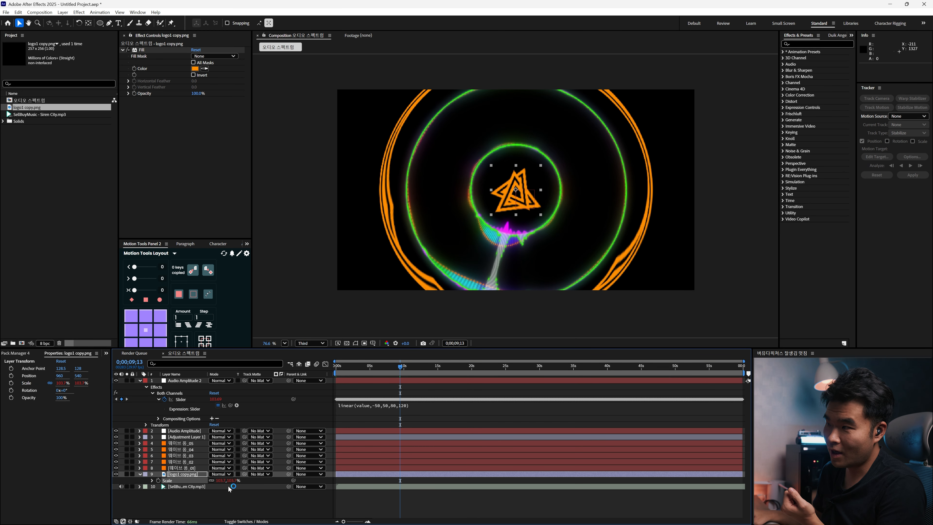
- Deselect the logo layer and play the composition to check the logo's audio-driven scaling
left_click(540, 499)
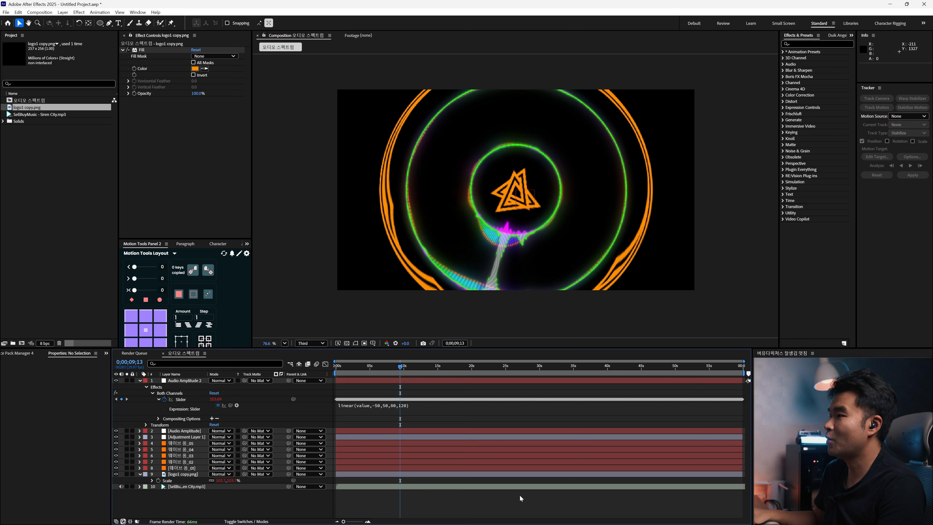
key("space")
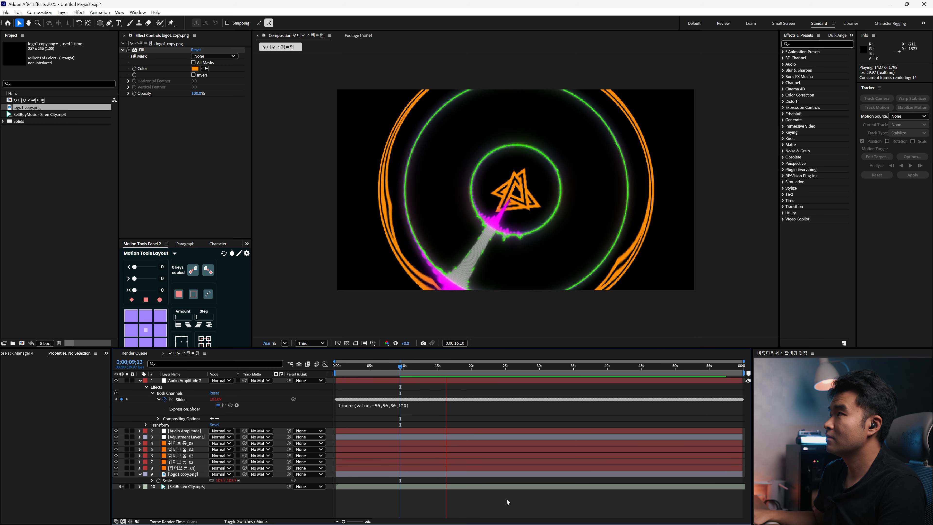
key("space")
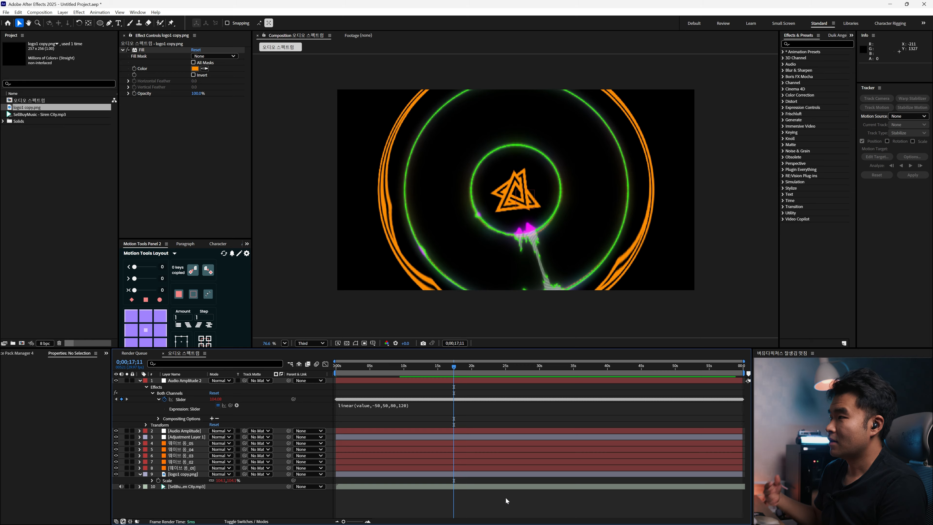